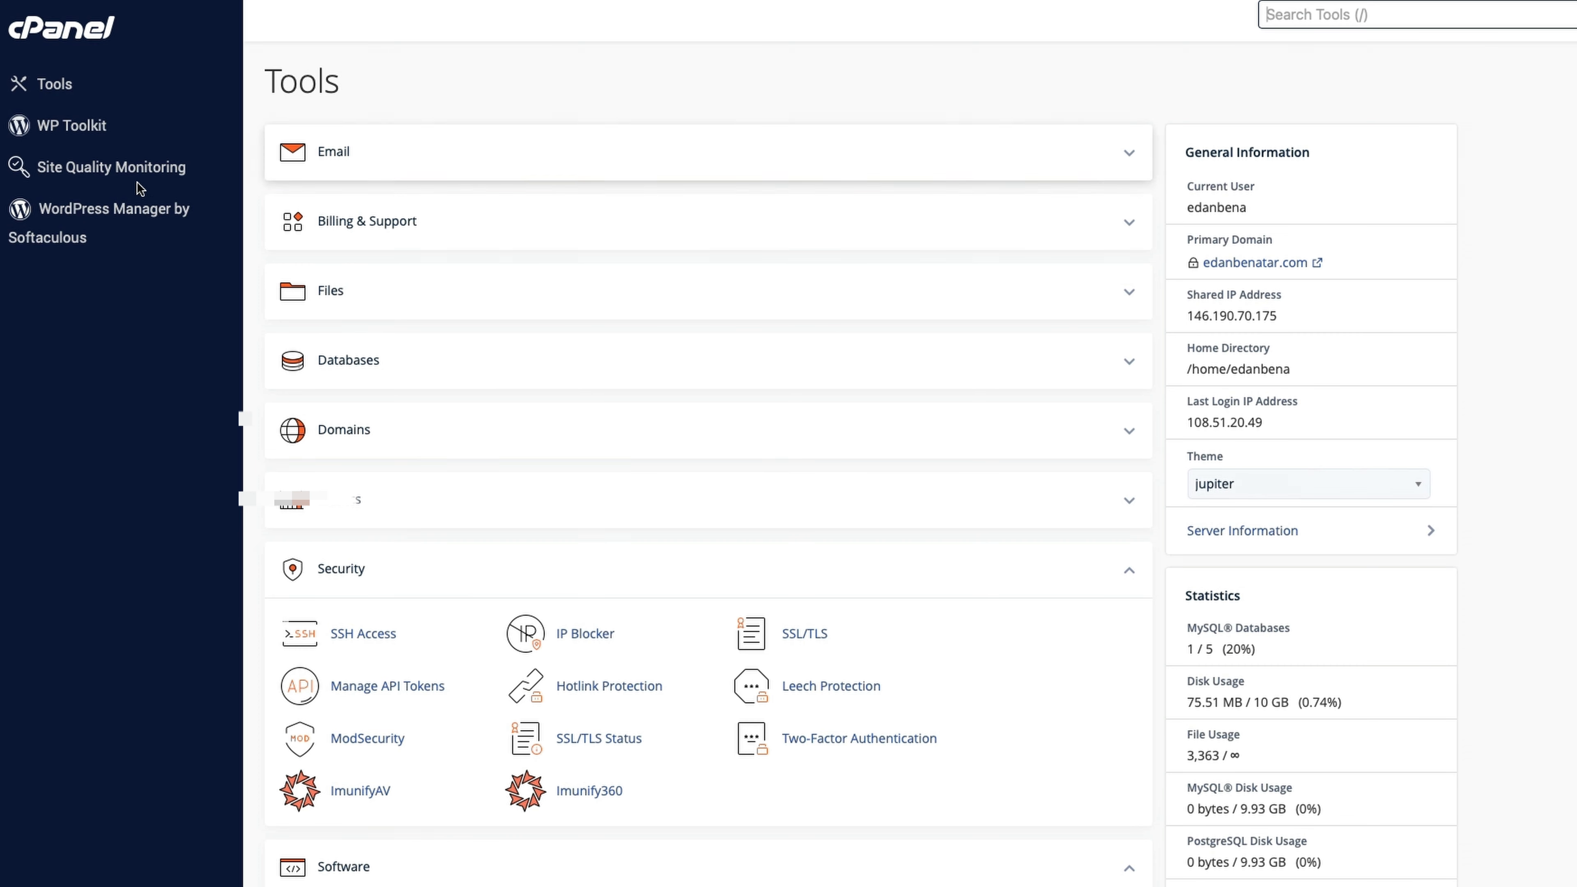
# - Open WP Toolkit and check the WordPress version of the Vacation Dreams site
pyautogui.click(195, 81)
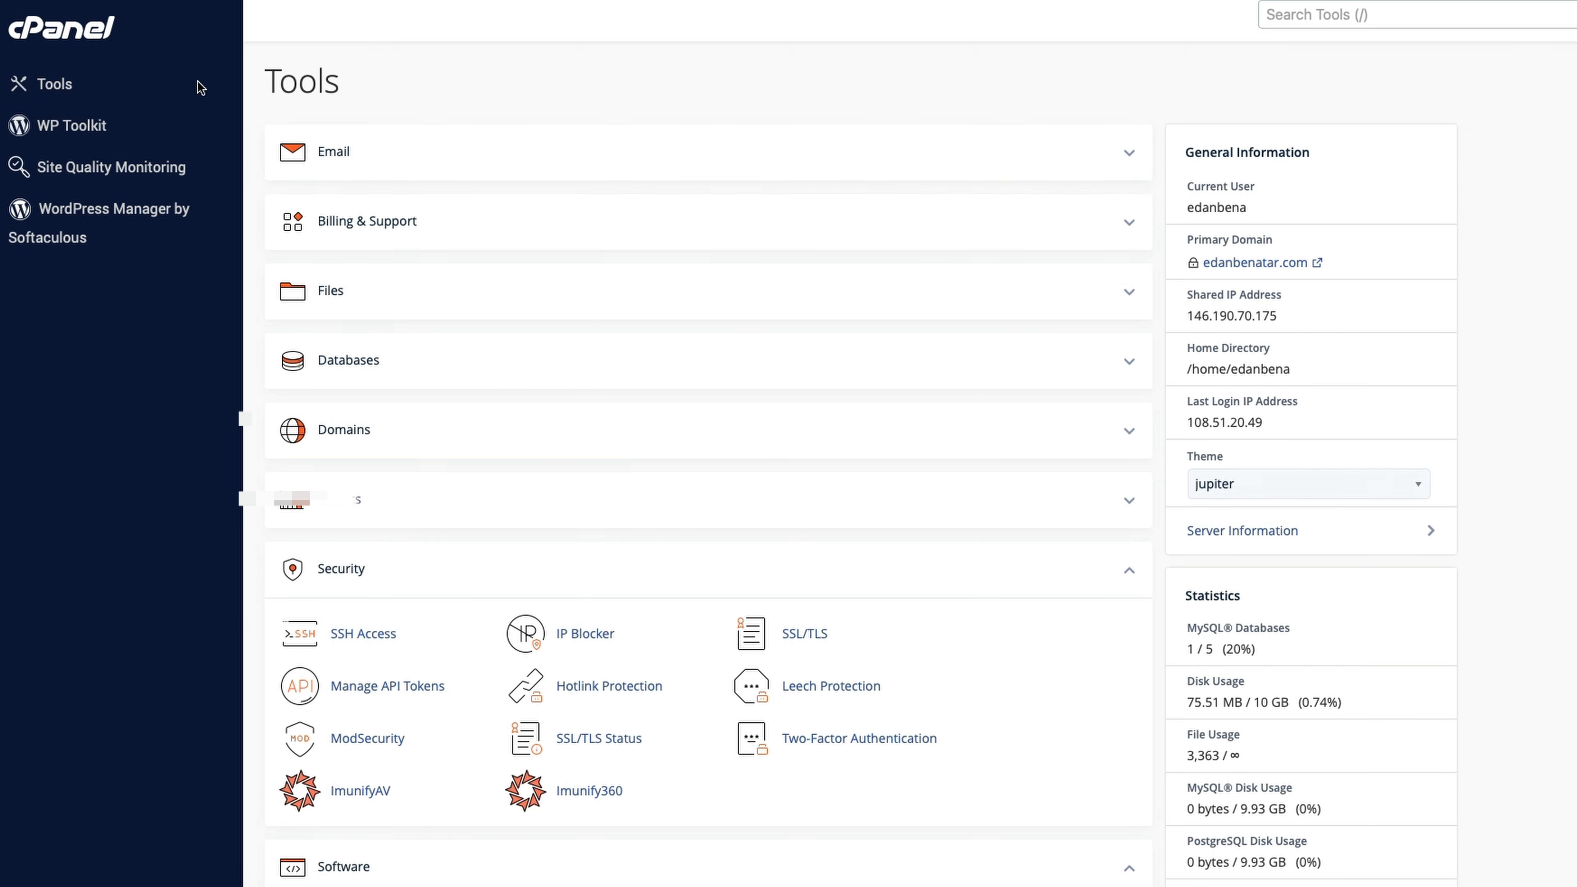
pyautogui.click(71, 127)
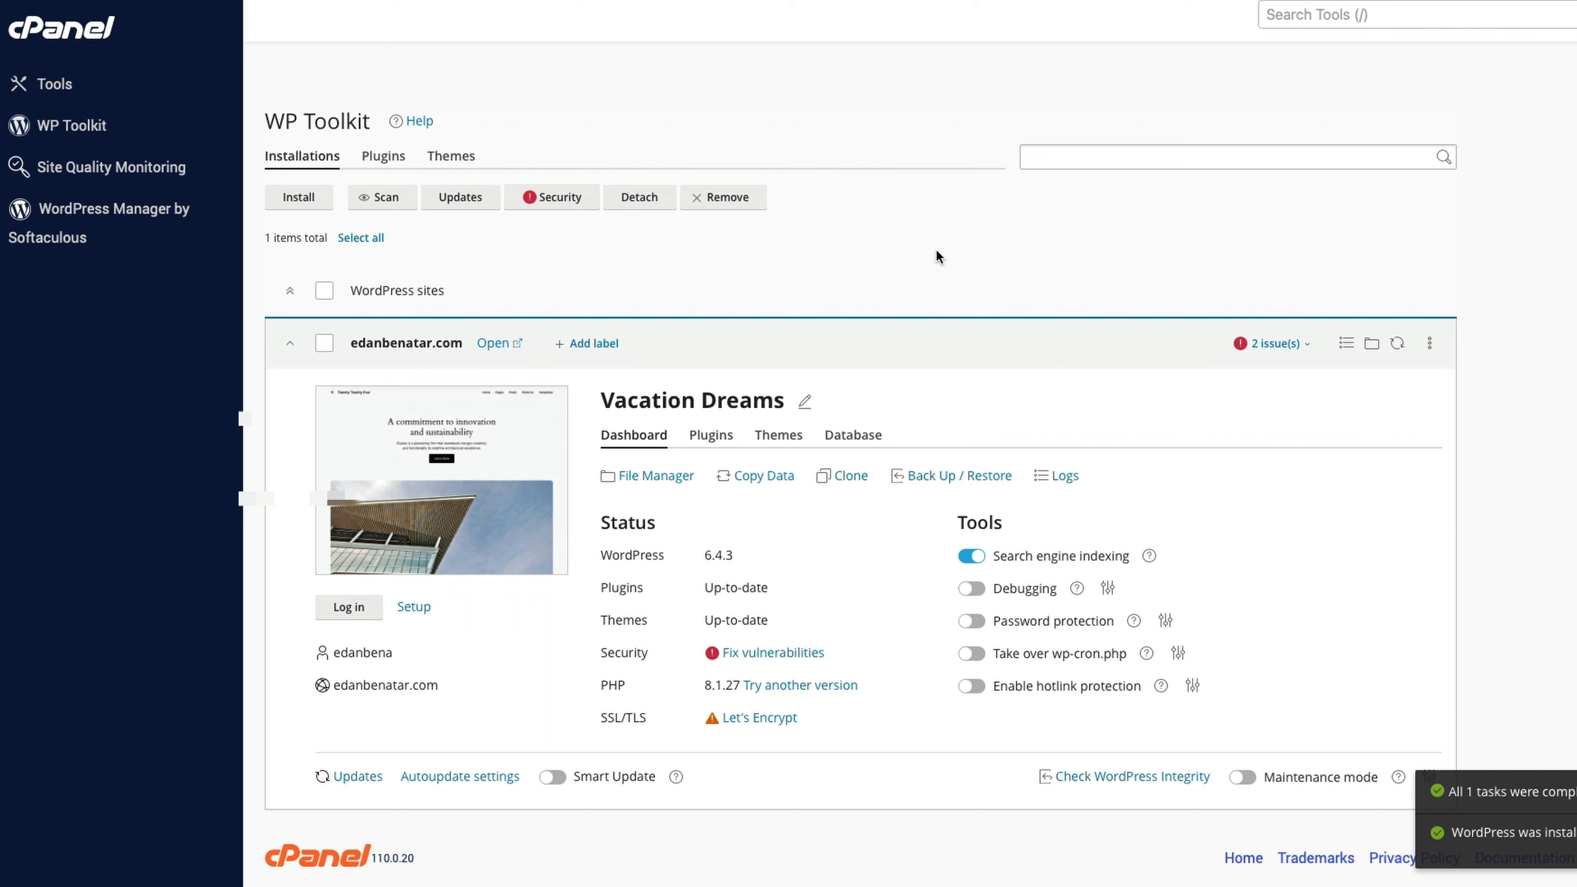
pyautogui.moveTo(705, 557); pyautogui.dragTo(745, 554)
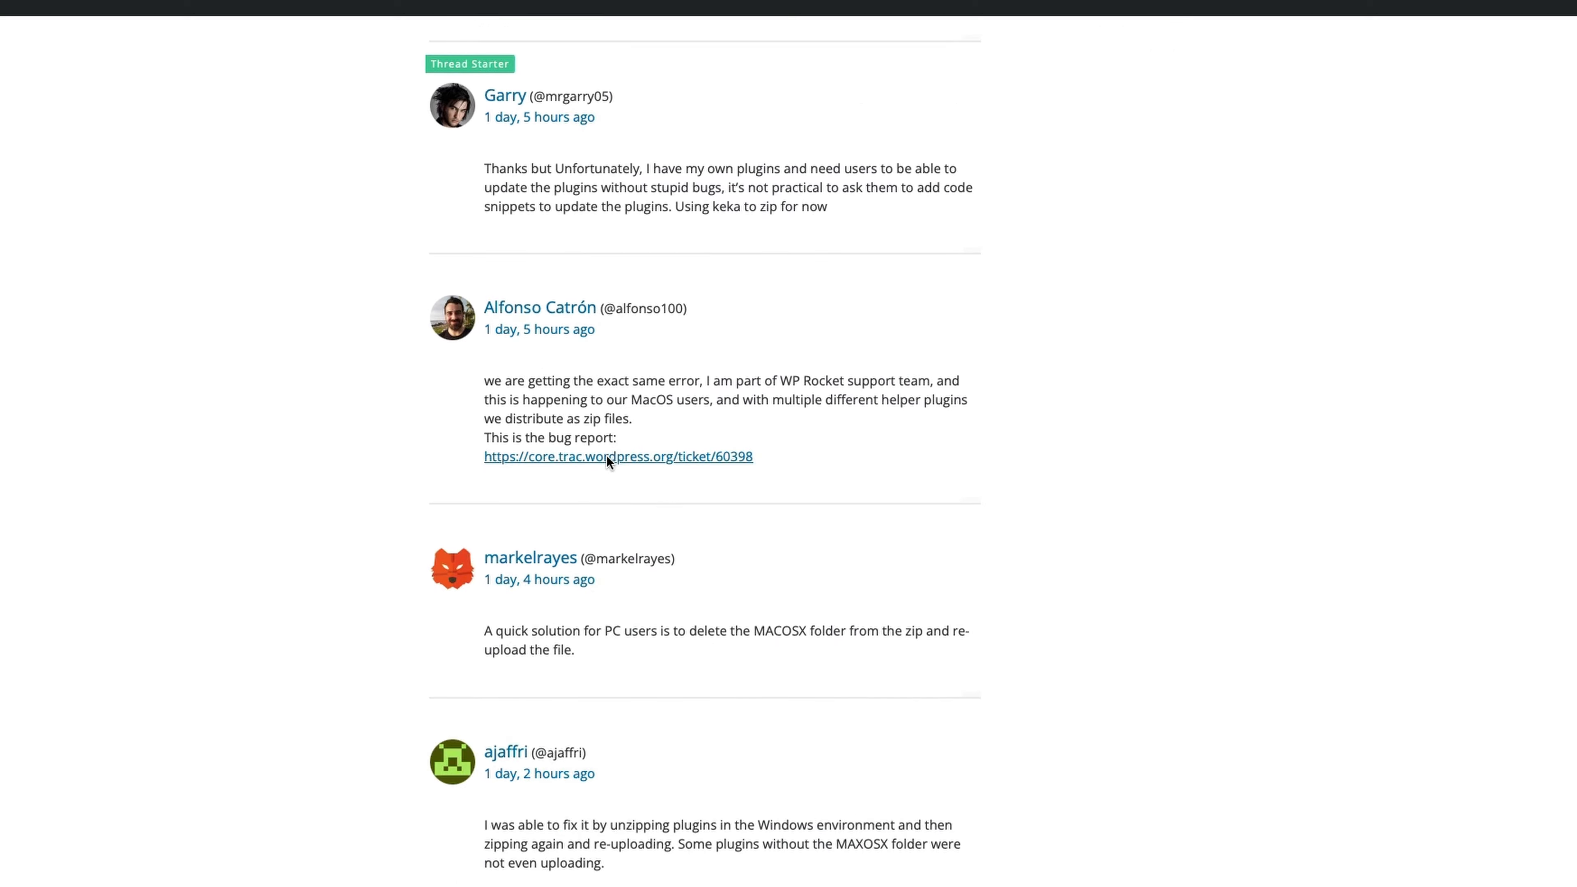
# - Read the WordPress support forum replies about the zip upload error and its workarounds
pyautogui.scroll(-8, 606, 455)
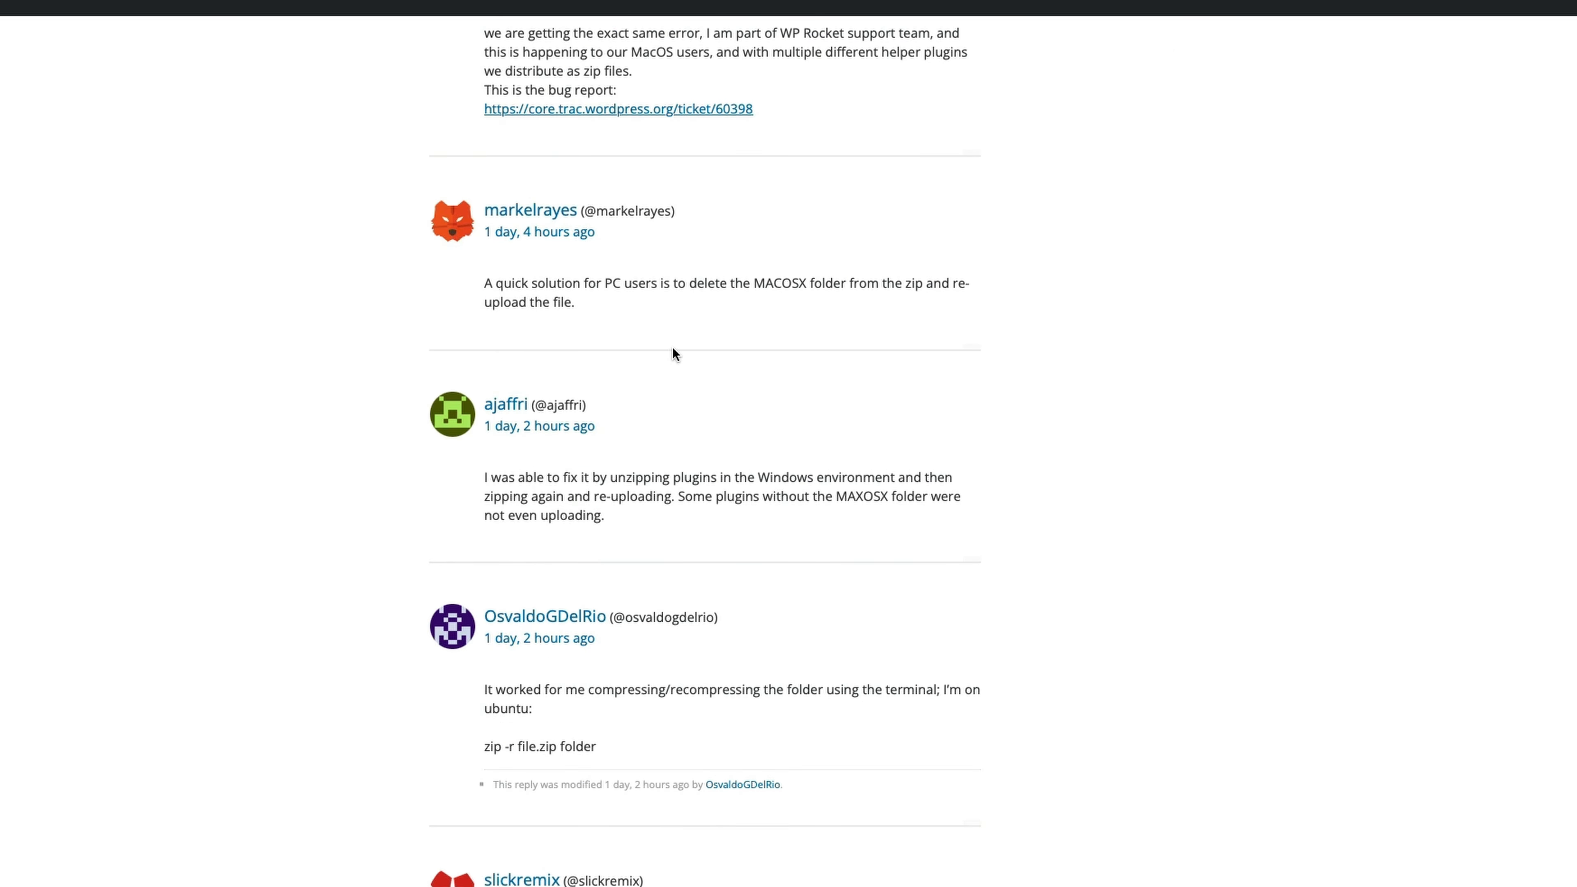
pyautogui.scroll(-2, 673, 349)
pyautogui.scroll(10, 673, 349)
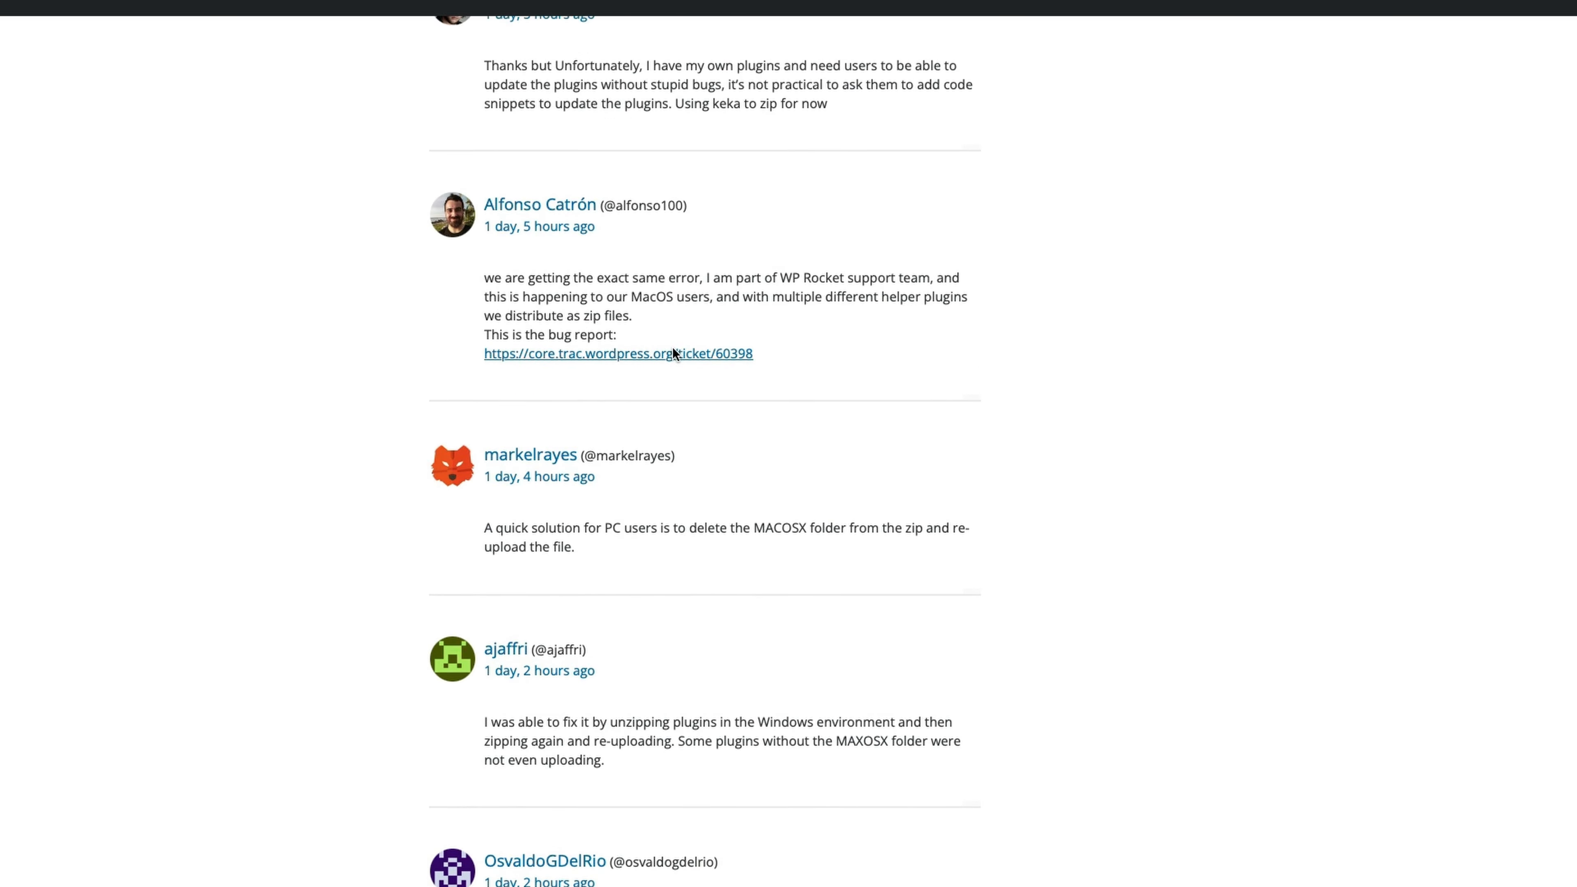
pyautogui.scroll(15, 672, 348)
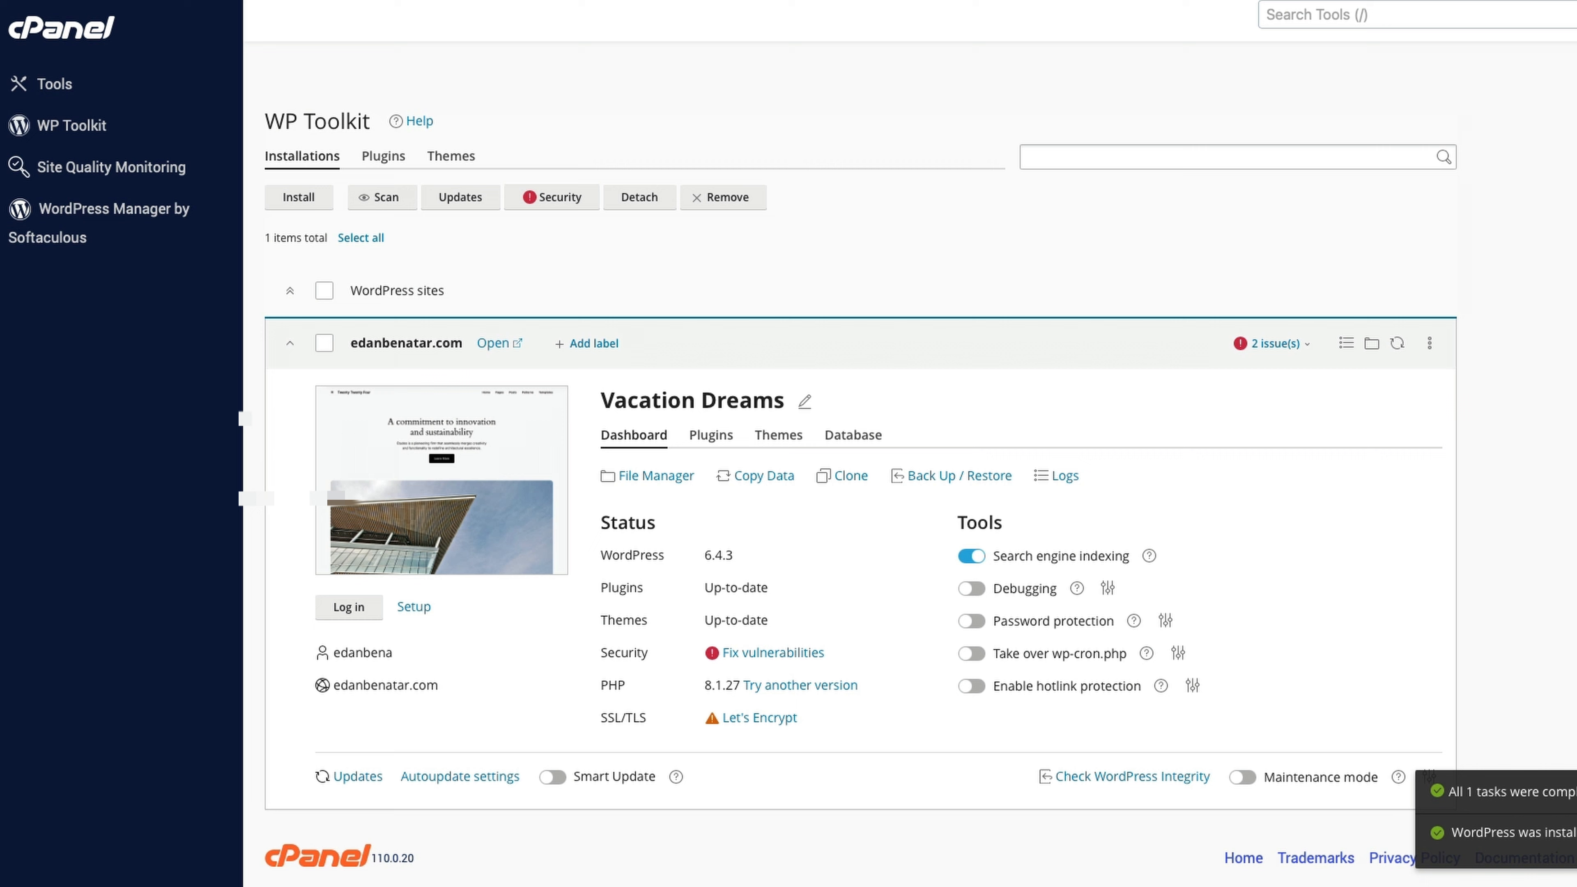
# - Return to the cPanel tools, collapse the Security section, and open File Manager from the Files section
pyautogui.click(85, 40)
pyautogui.scroll(-3, 728, 348)
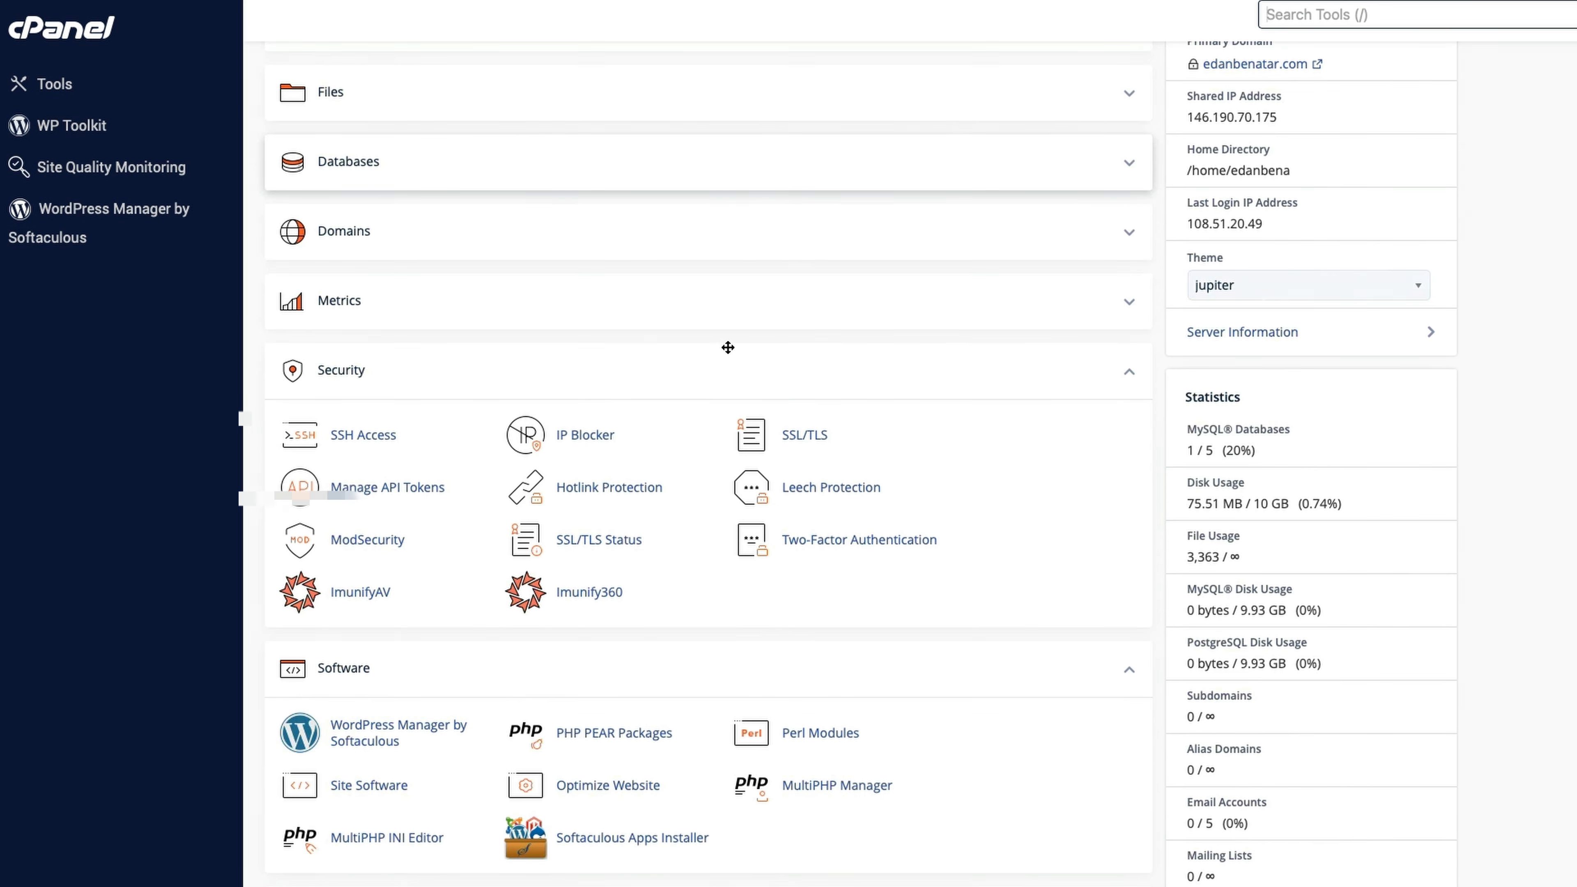
pyautogui.scroll(3, 728, 348)
pyautogui.click(1127, 483)
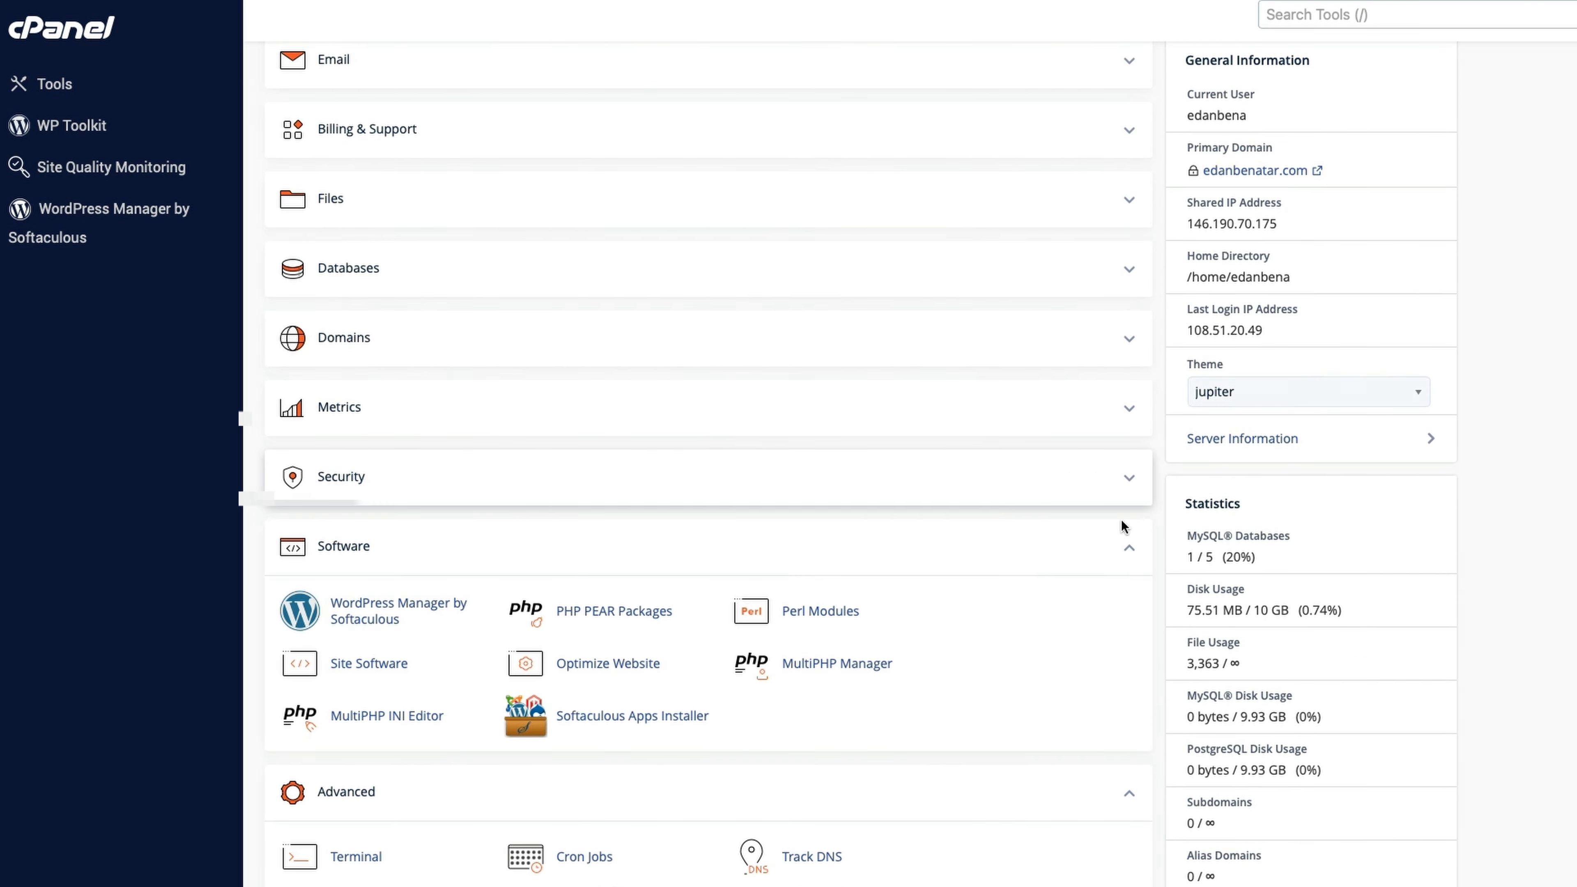
pyautogui.scroll(2, 1137, 567)
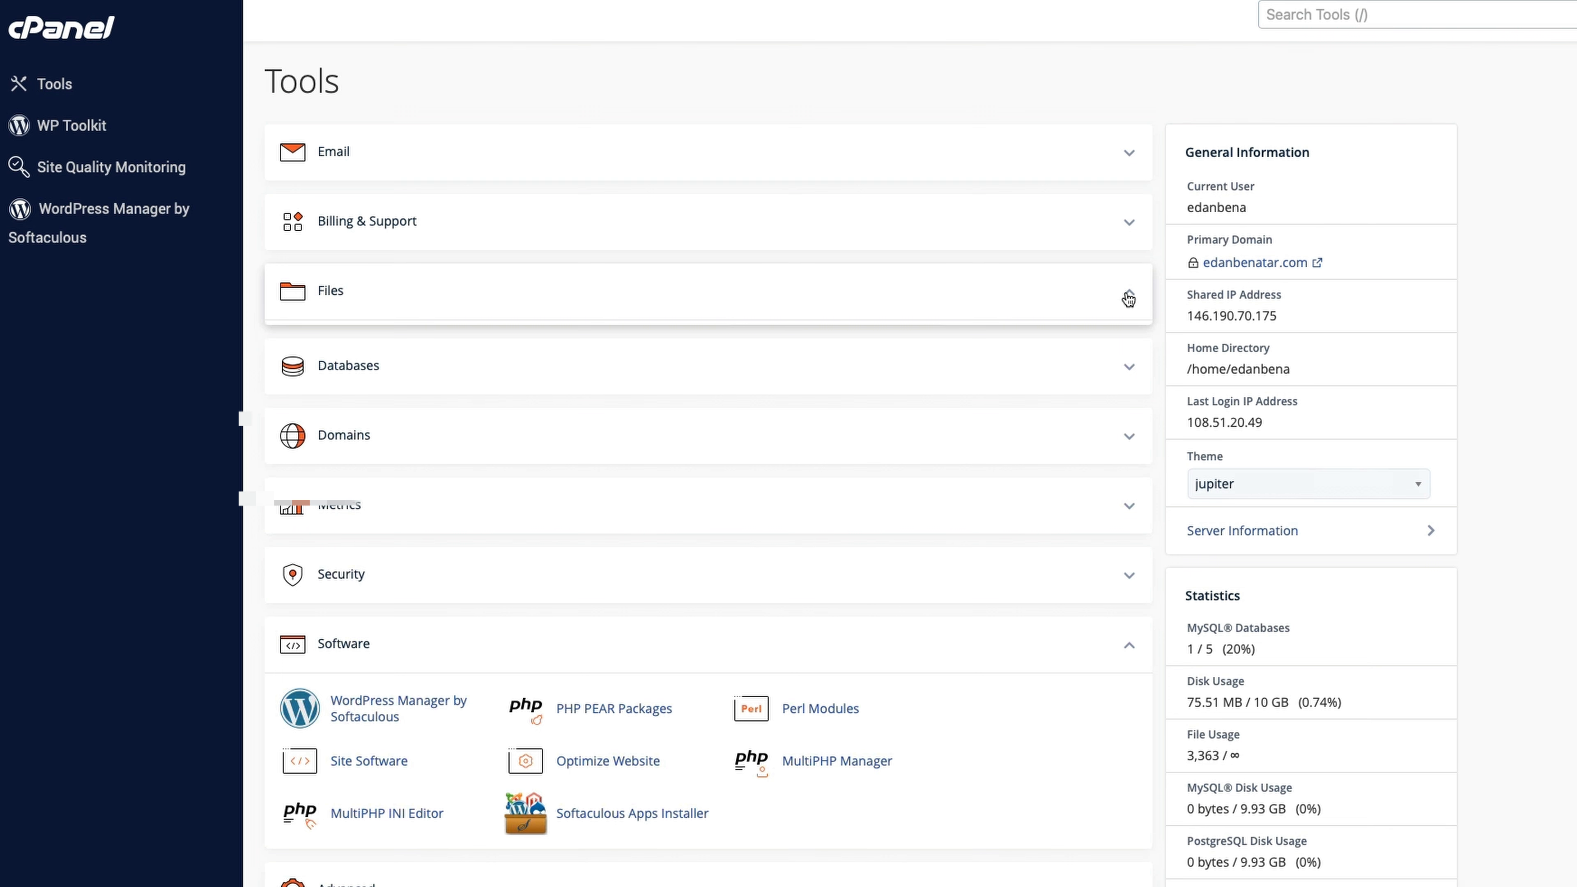
pyautogui.click(1127, 297)
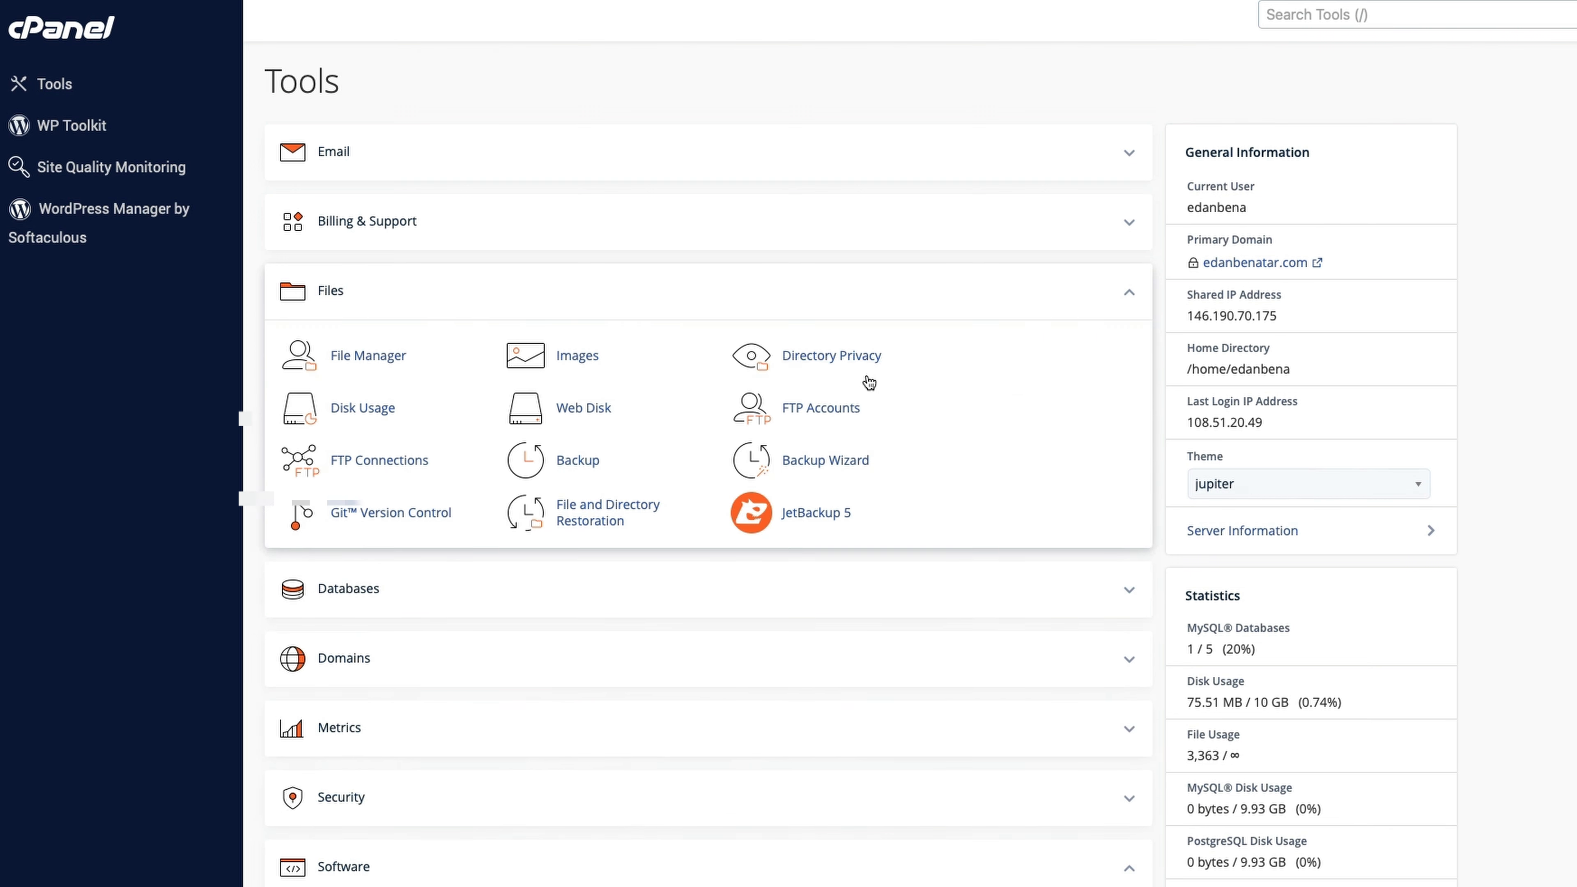
pyautogui.click(368, 356)
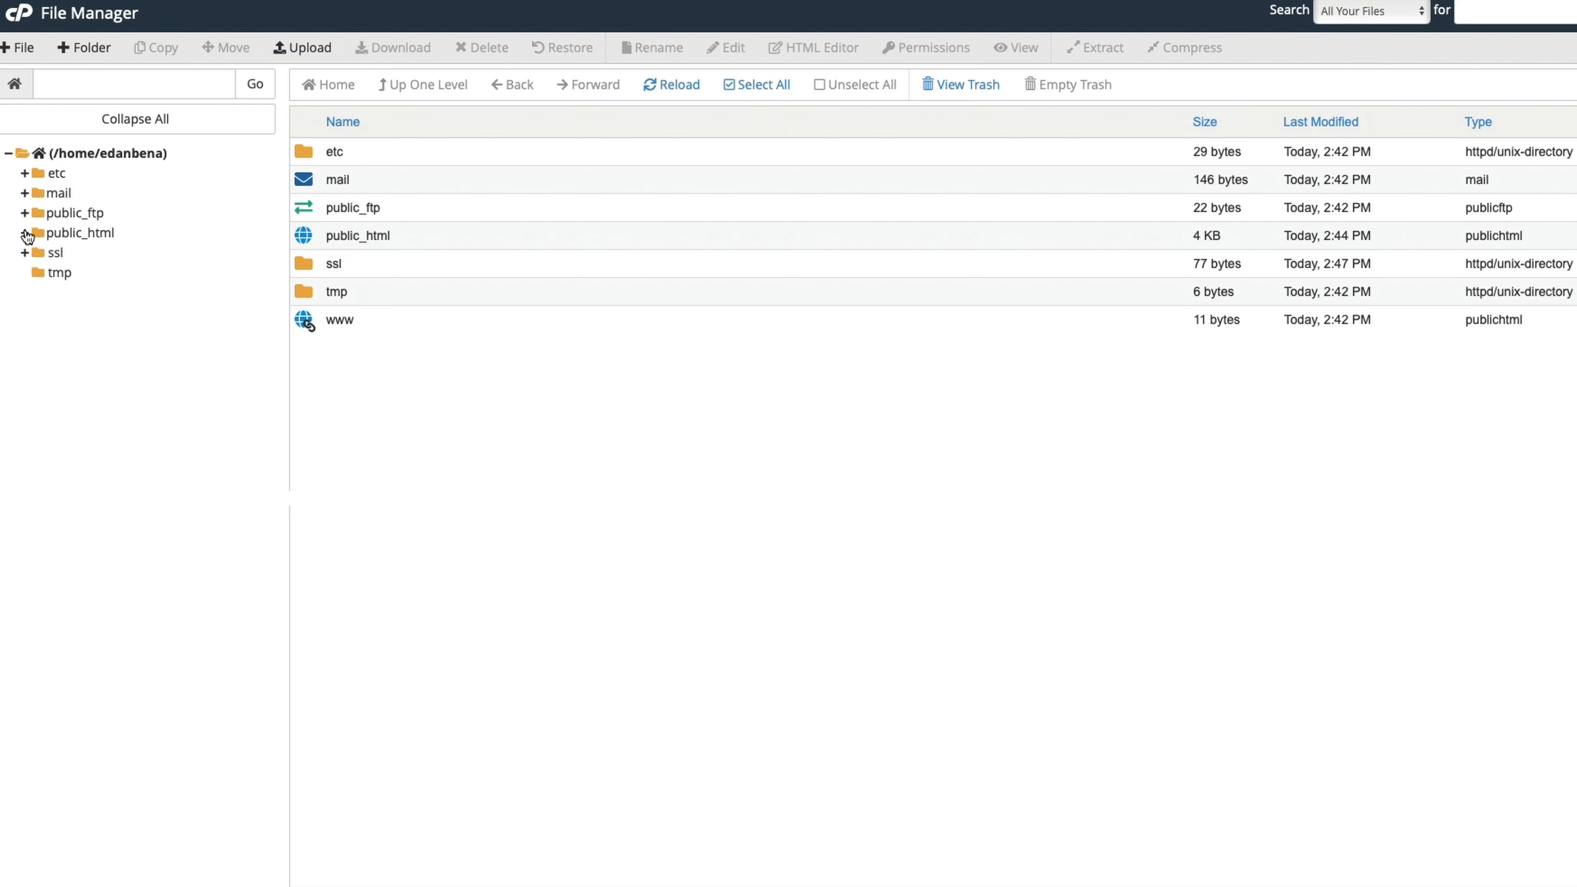
# - Open the public_html/wp-content/themes folder
pyautogui.click(26, 235)
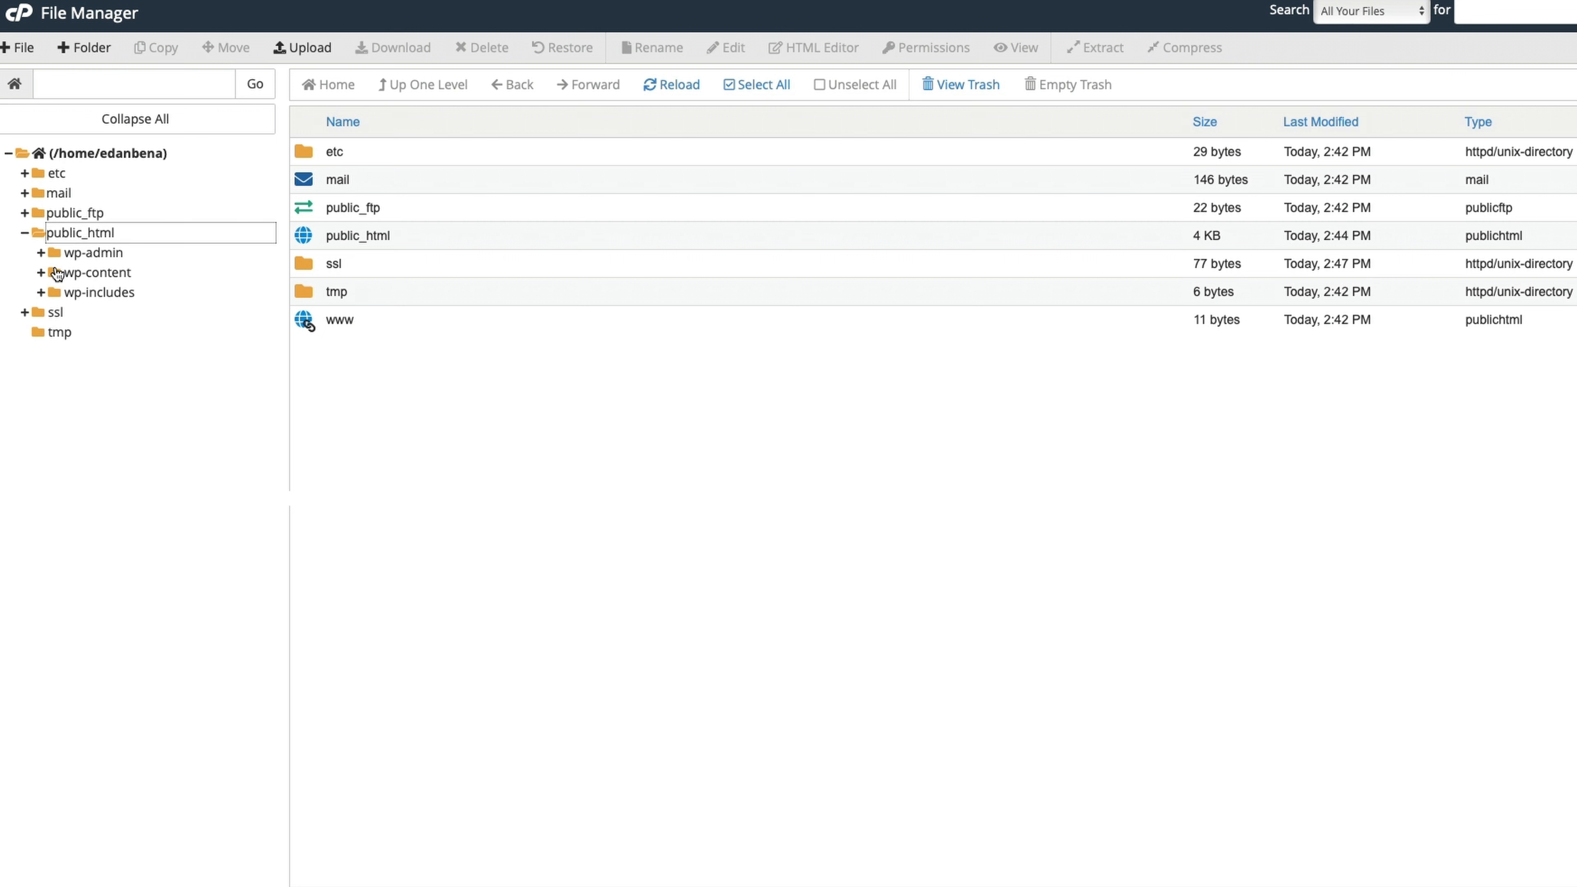
pyautogui.click(41, 274)
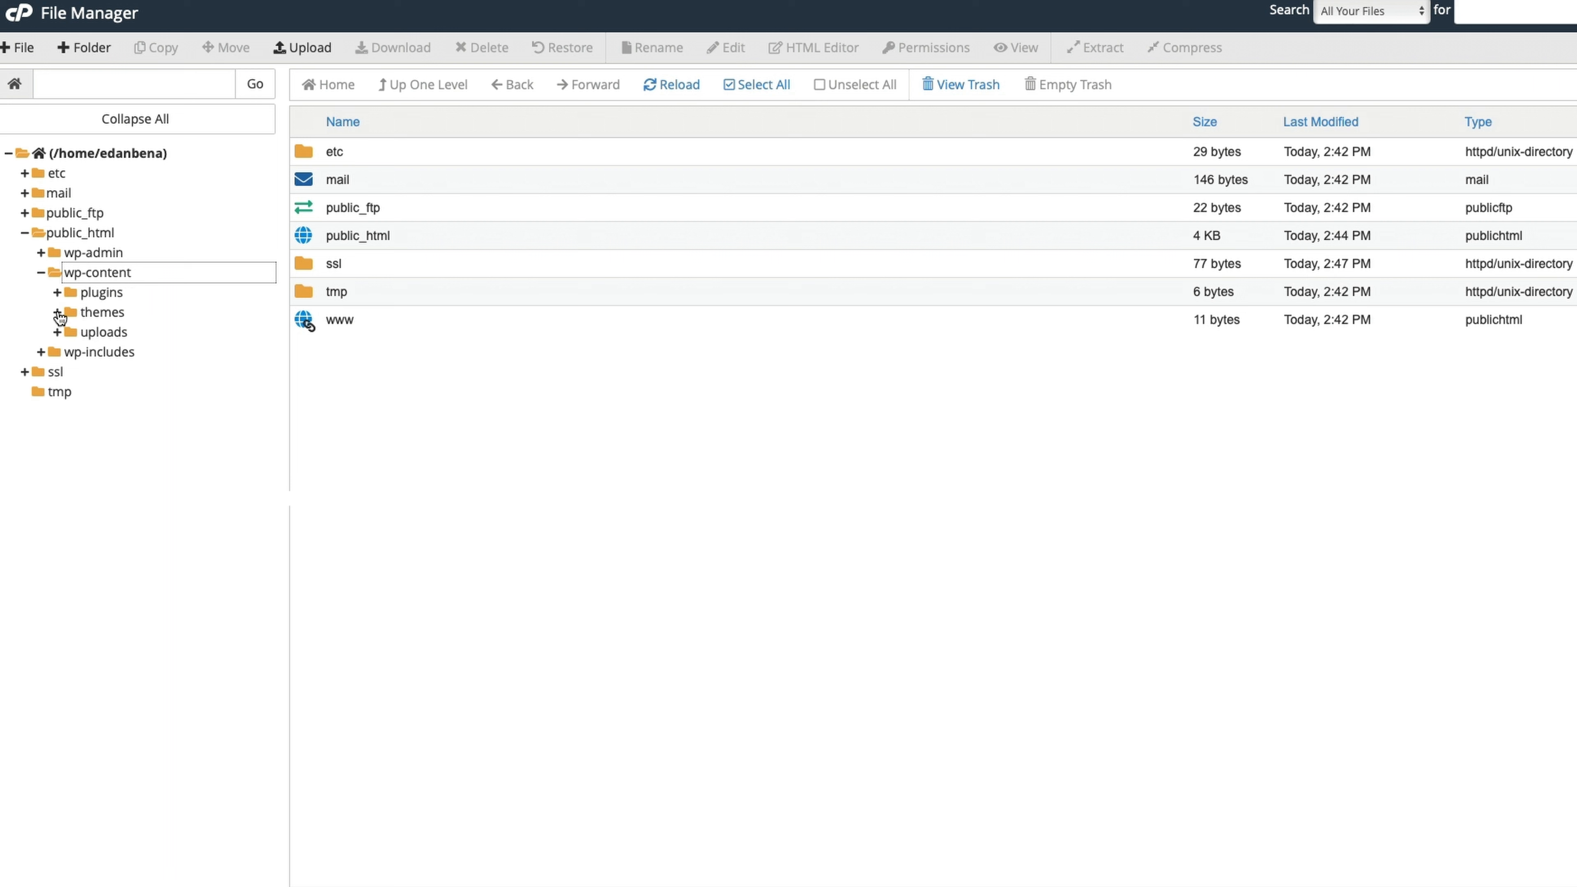
pyautogui.click(57, 311)
pyautogui.click(104, 312)
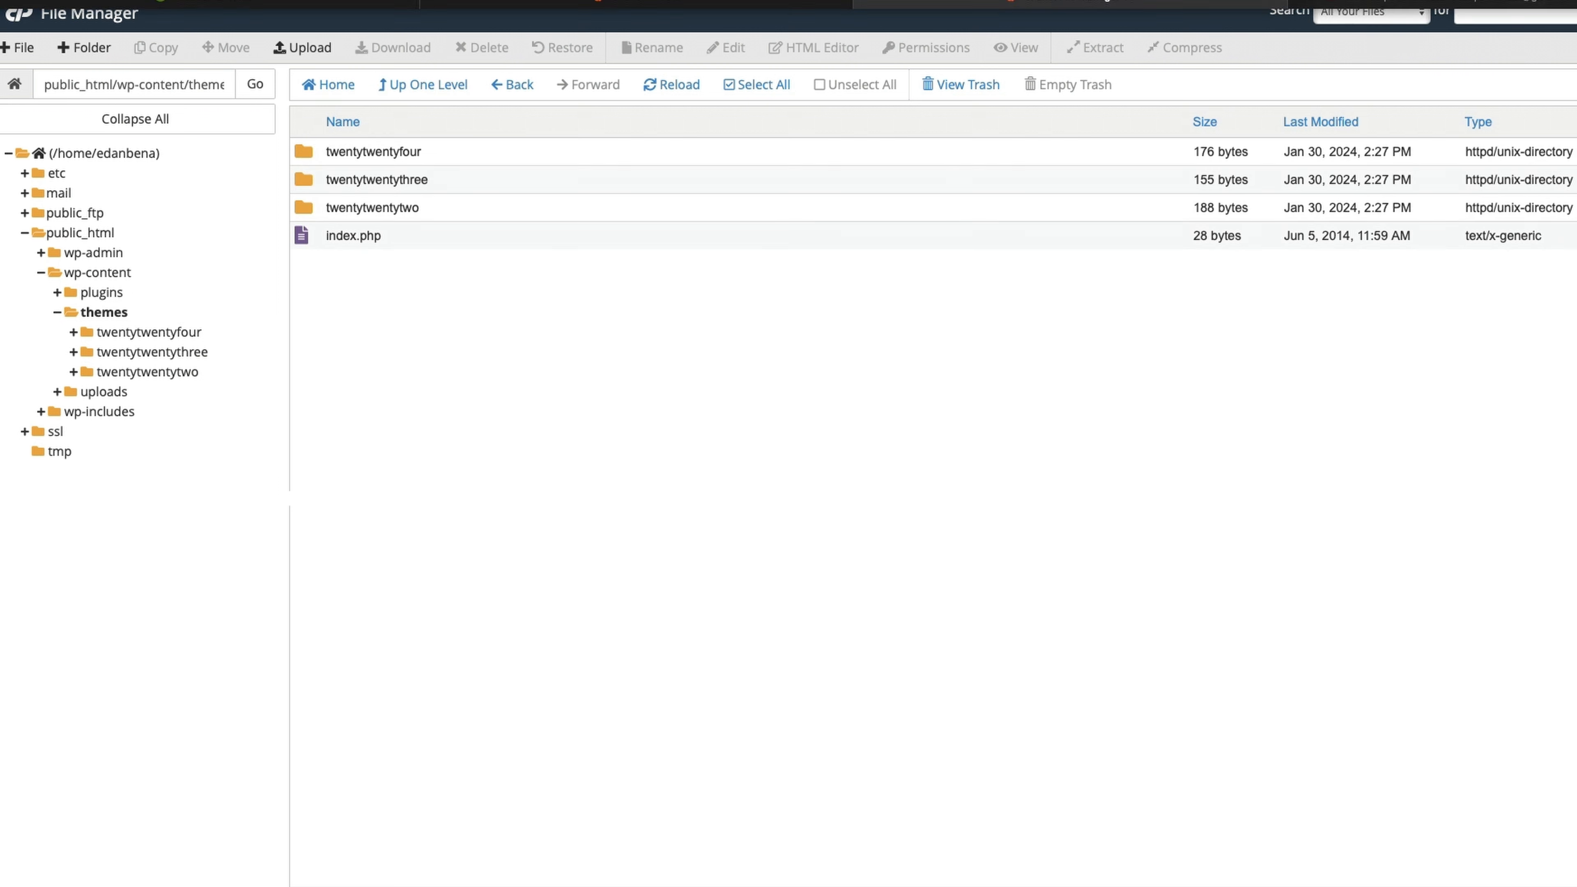
# - Upload bricks-child.zip and bricks.zip to the themes folder and refresh the file listing
pyautogui.click(303, 47)
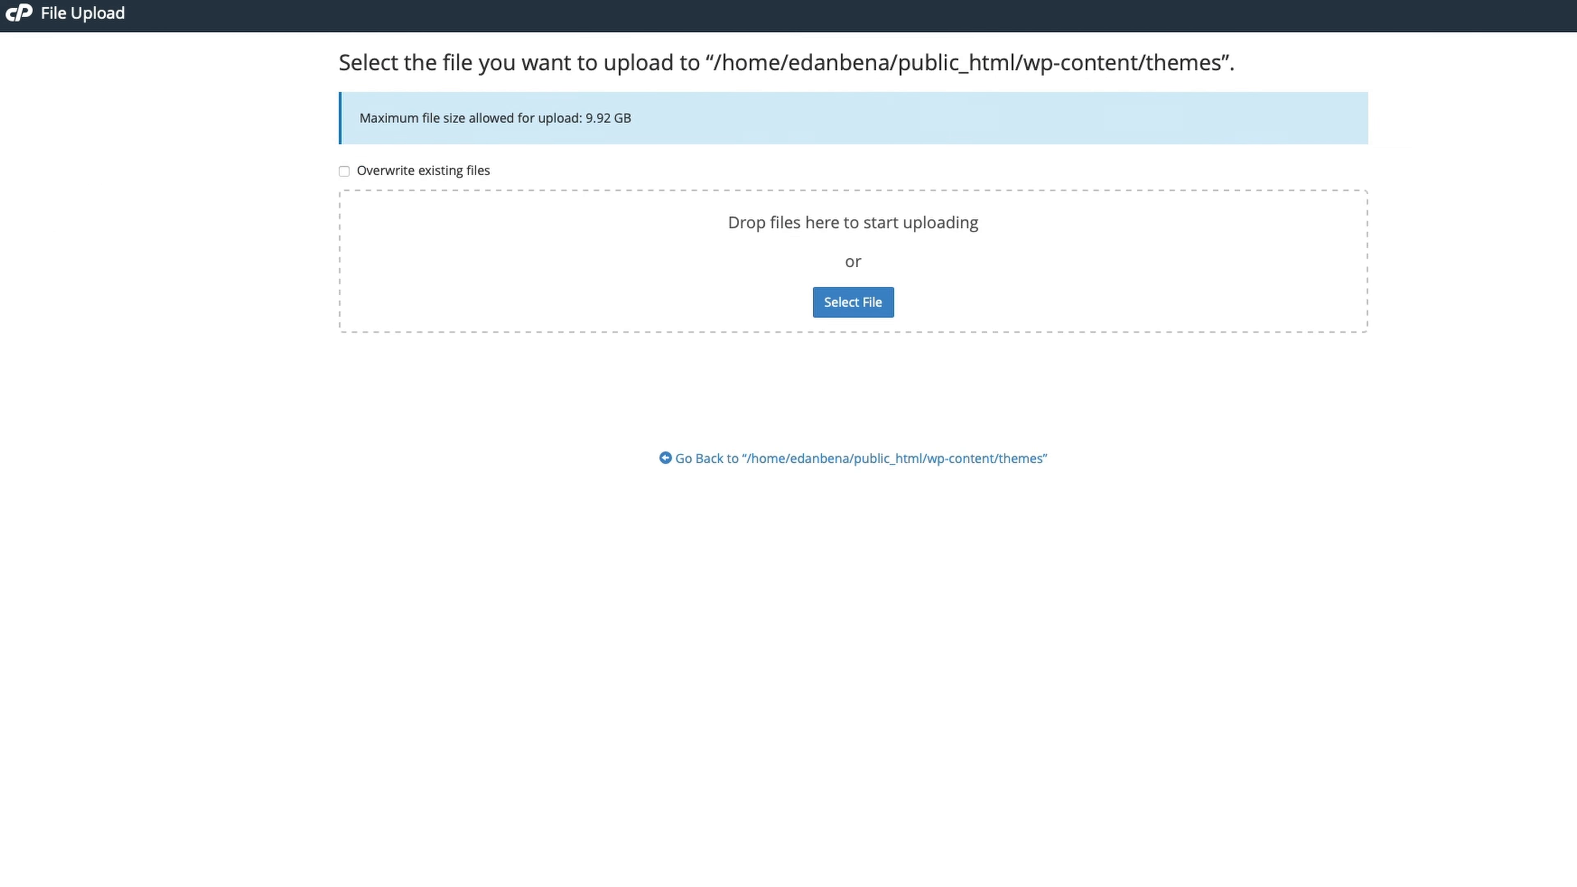
pyautogui.moveTo(694, 176); pyautogui.dragTo(761, 273)
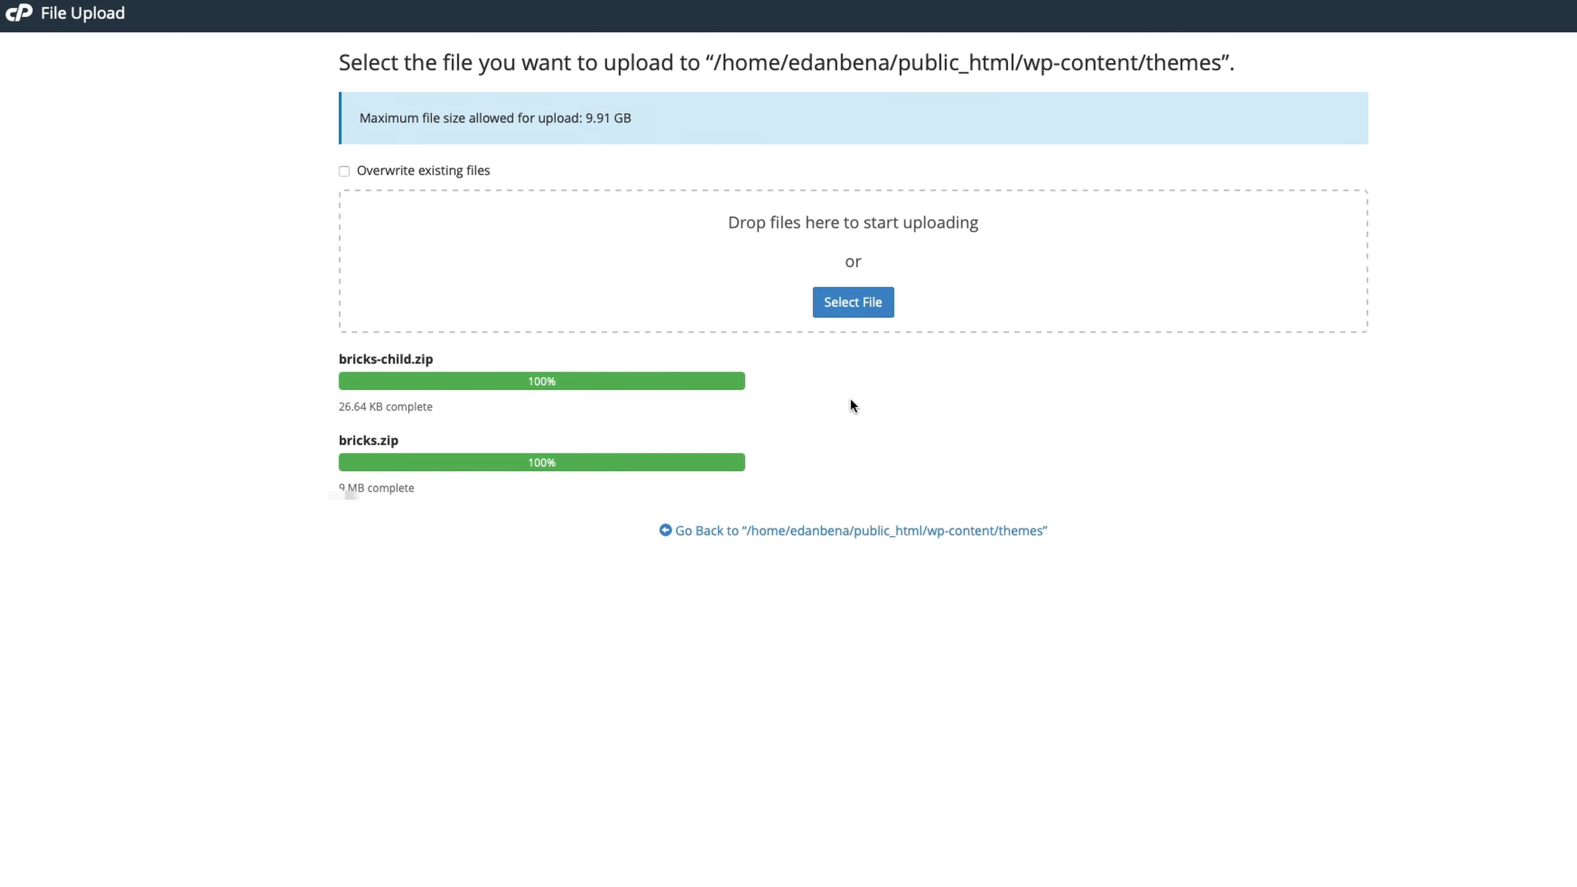
pyautogui.click(910, 535)
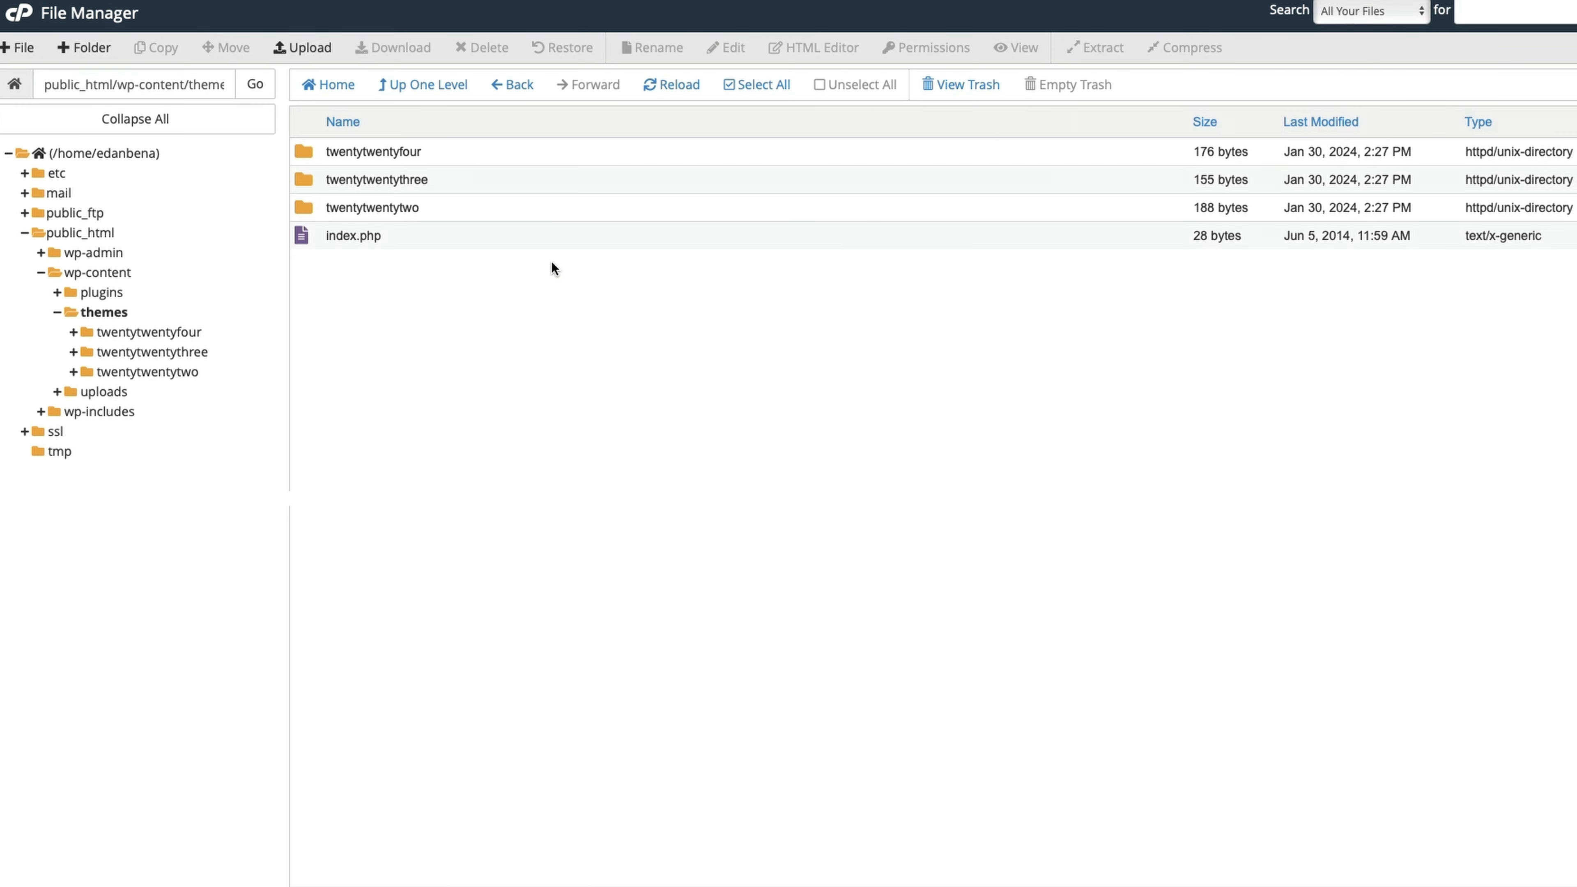
pyautogui.click(672, 84)
# - Extract bricks.zip into /public_html/wp-content/themes and close the extraction results
pyautogui.click(609, 246)
pyautogui.click(565, 268)
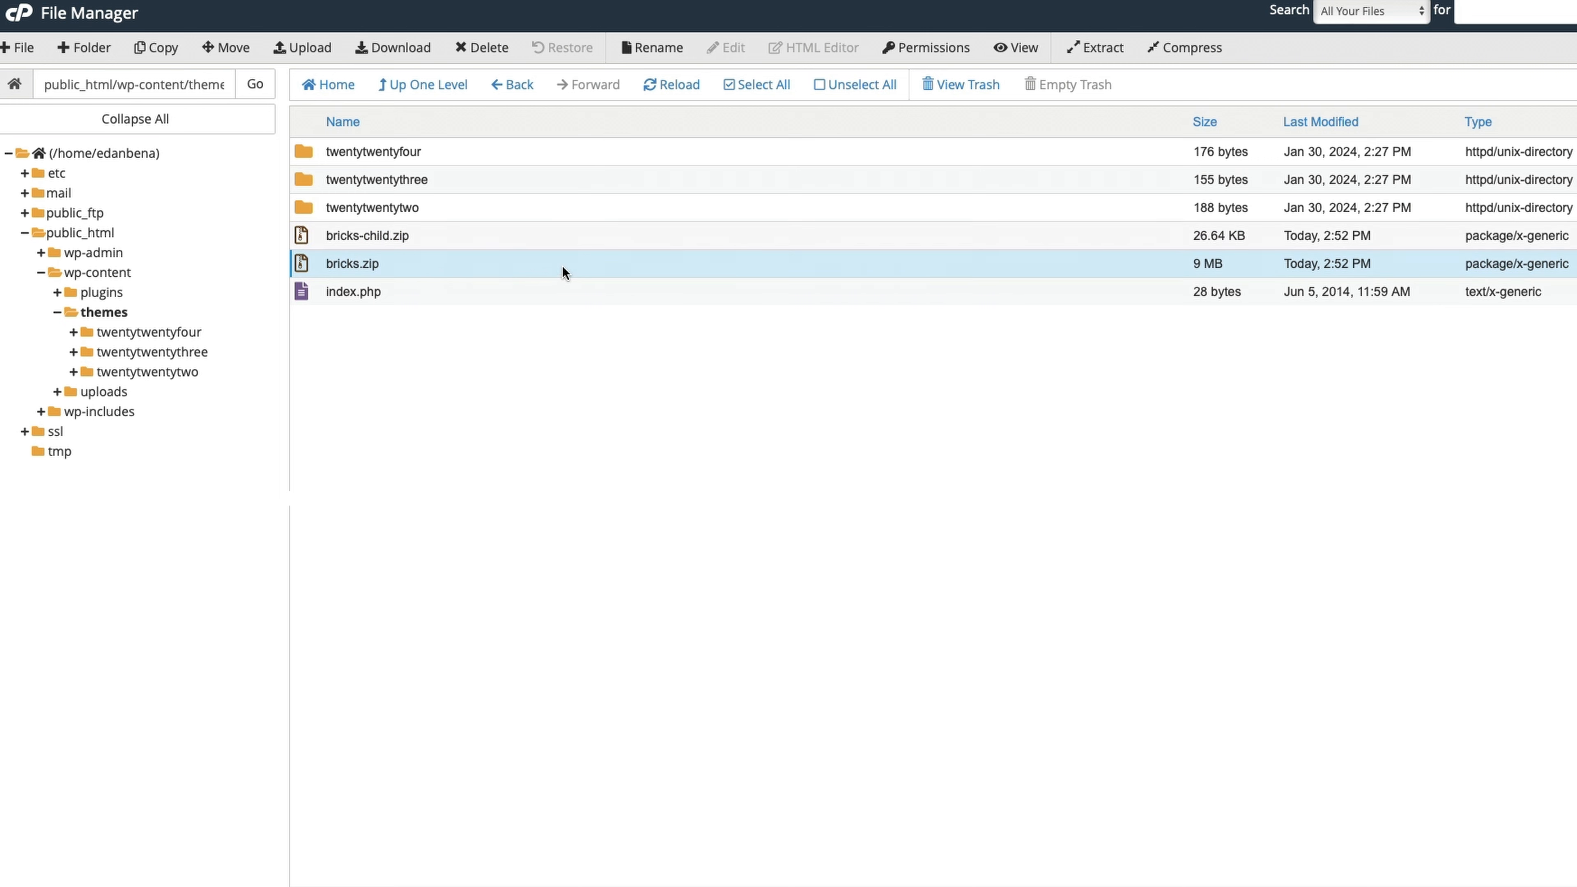
pyautogui.click(431, 270)
pyautogui.rightClick(431, 270)
pyautogui.click(501, 475)
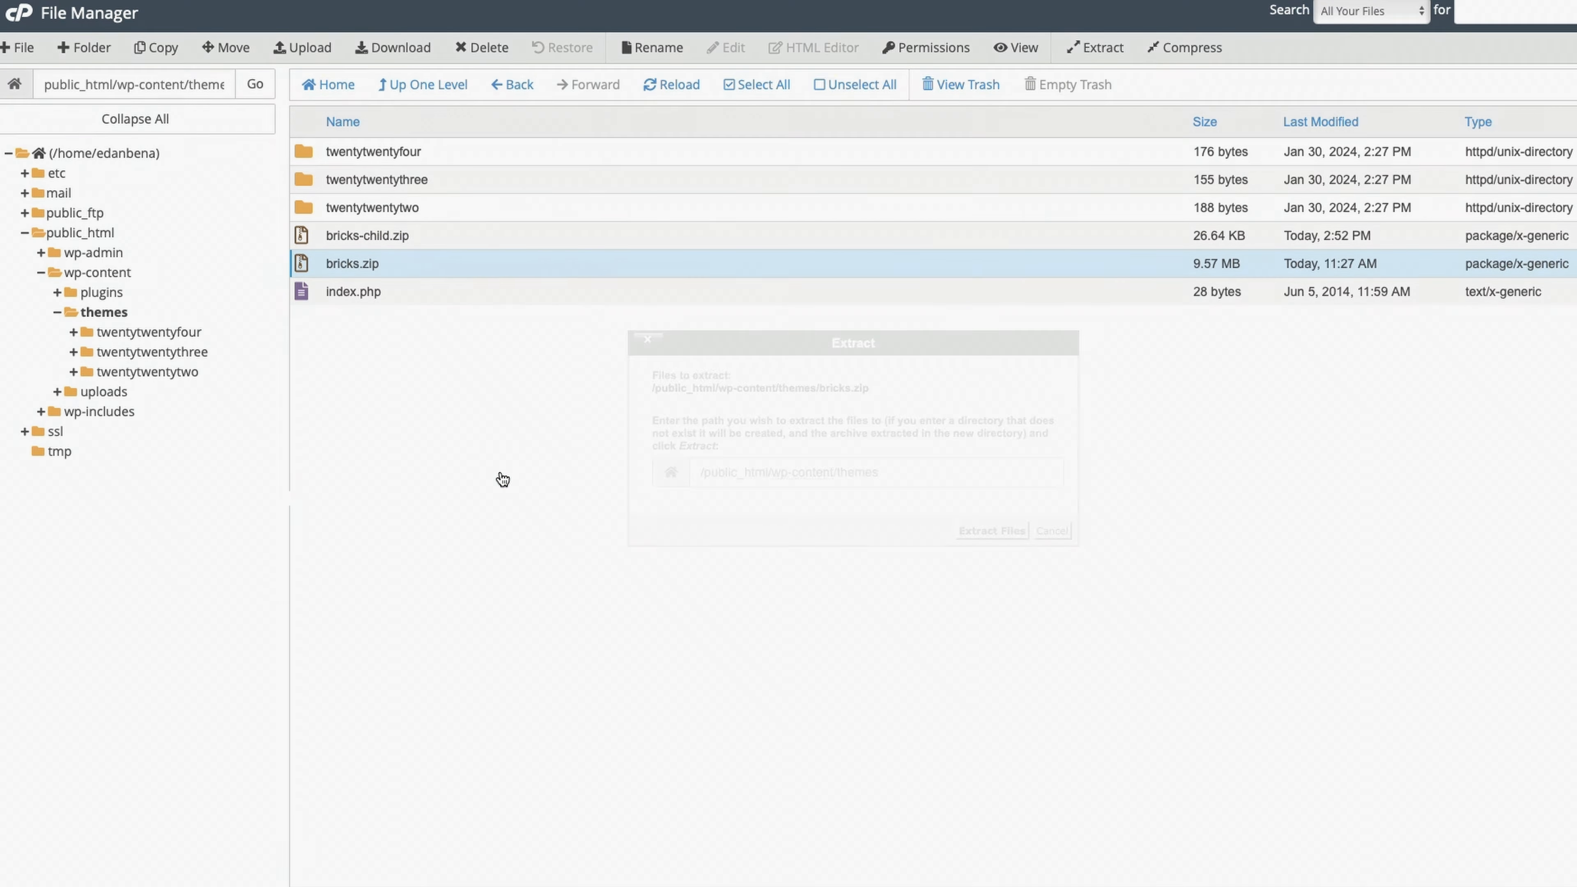
pyautogui.click(998, 534)
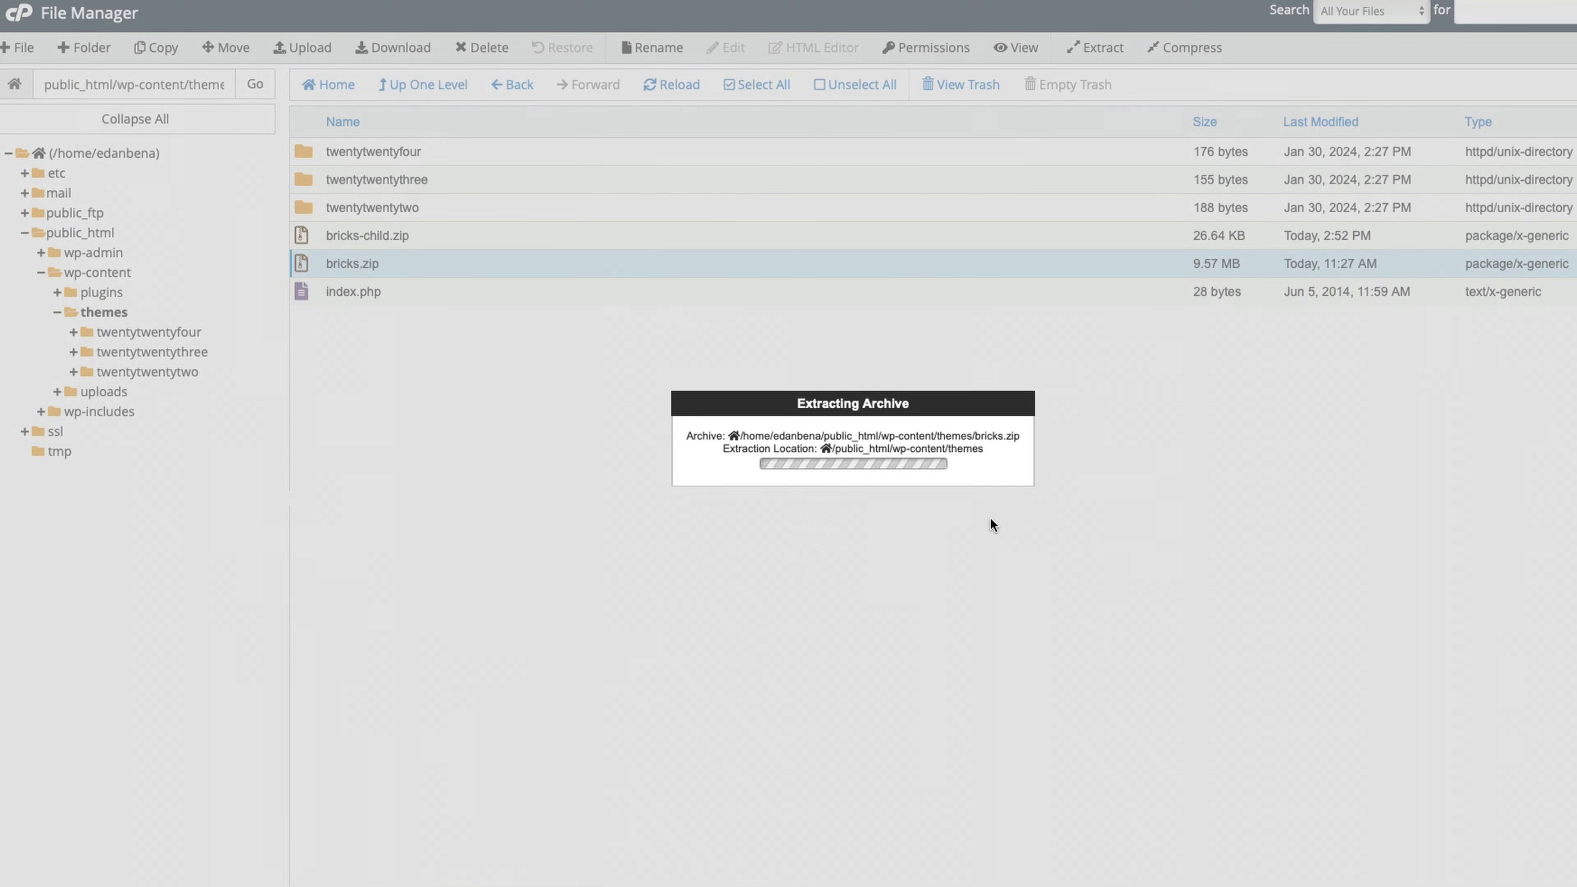
pyautogui.click(1145, 623)
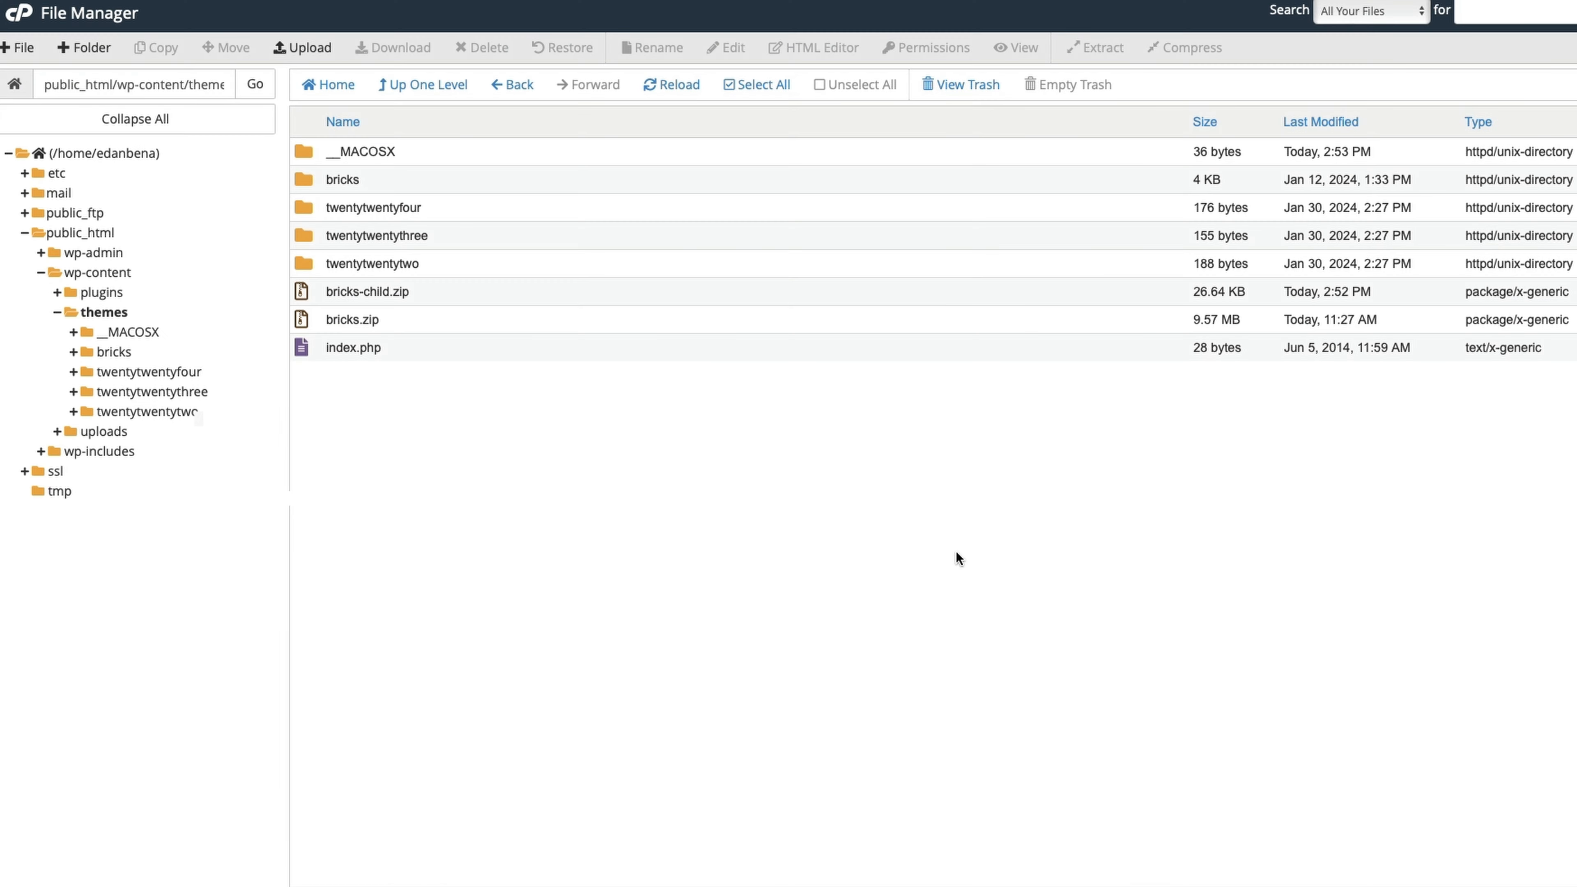
# - Extract bricks-child.zip into the themes folder
pyautogui.click(365, 186)
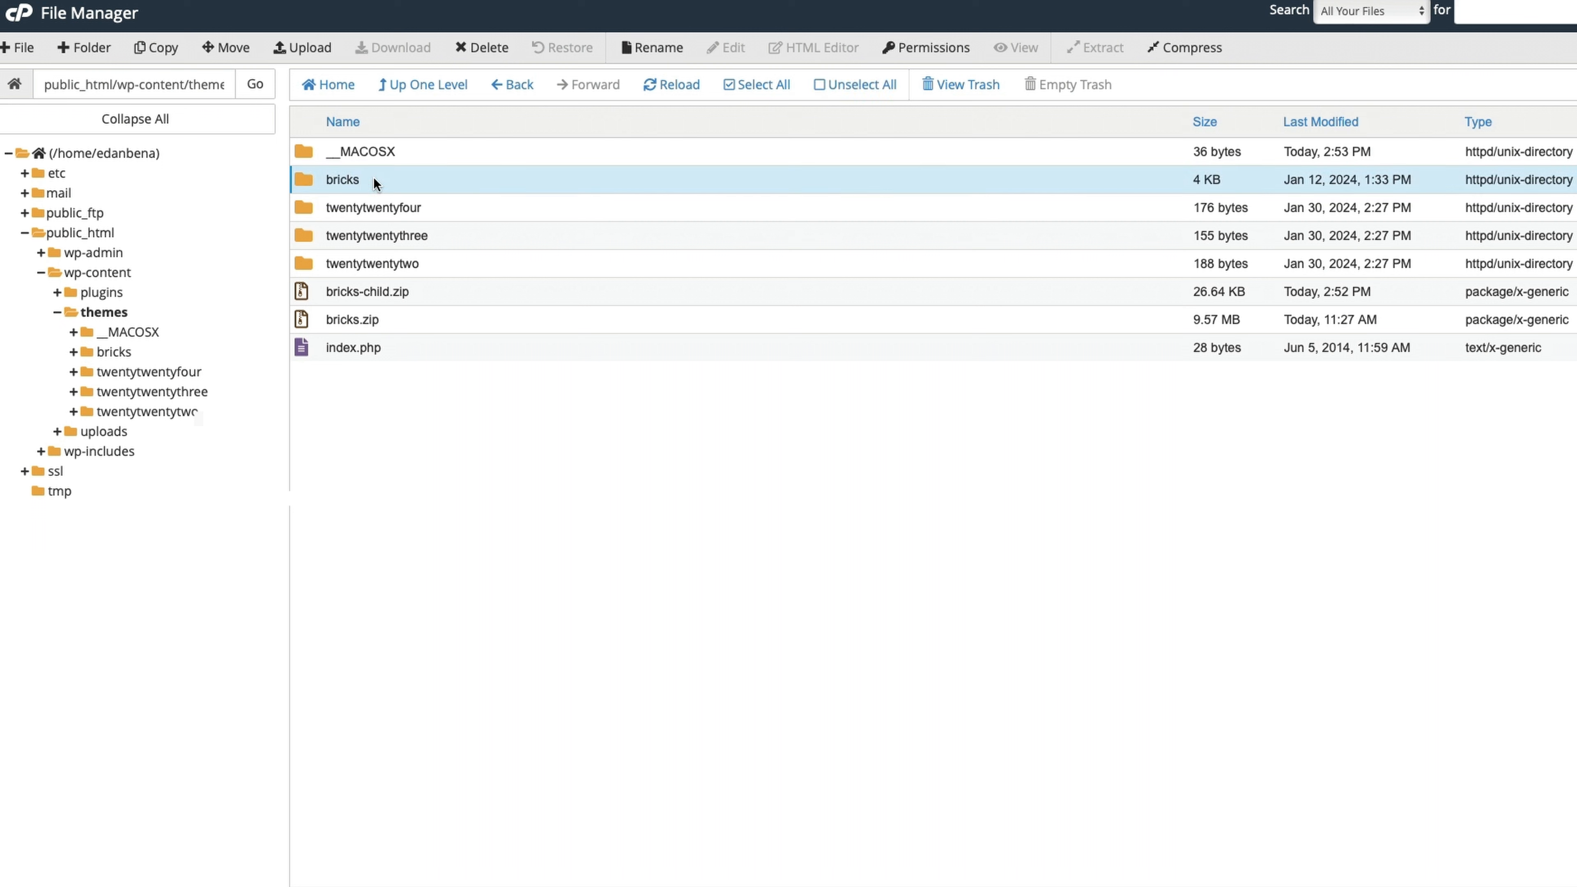
pyautogui.click(391, 152)
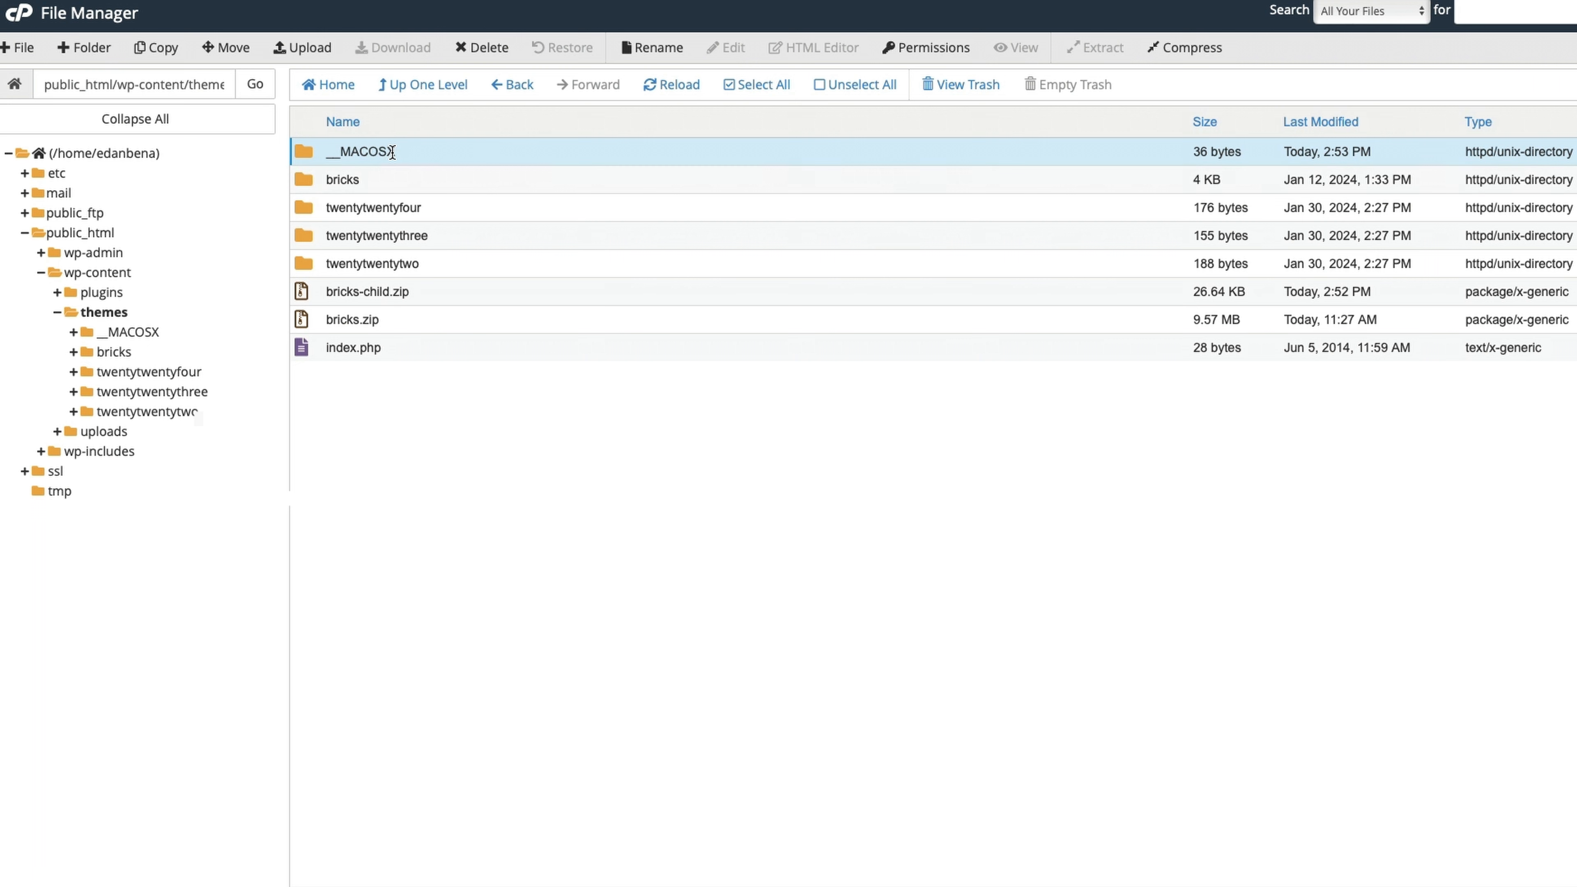
pyautogui.click(407, 324)
pyautogui.rightClick(405, 320)
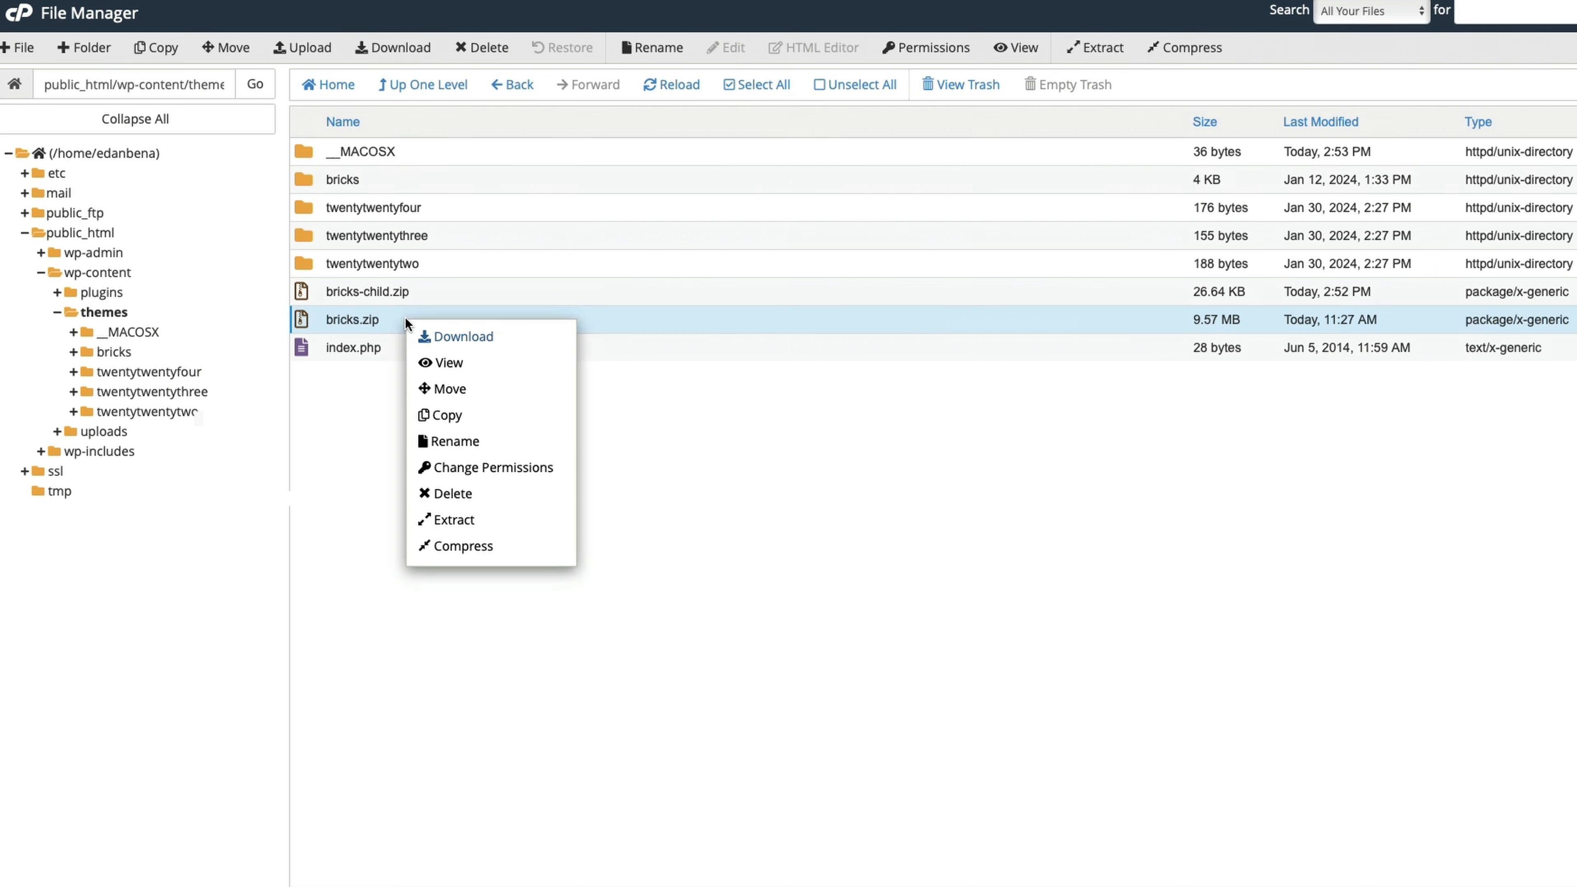
pyautogui.click(373, 421)
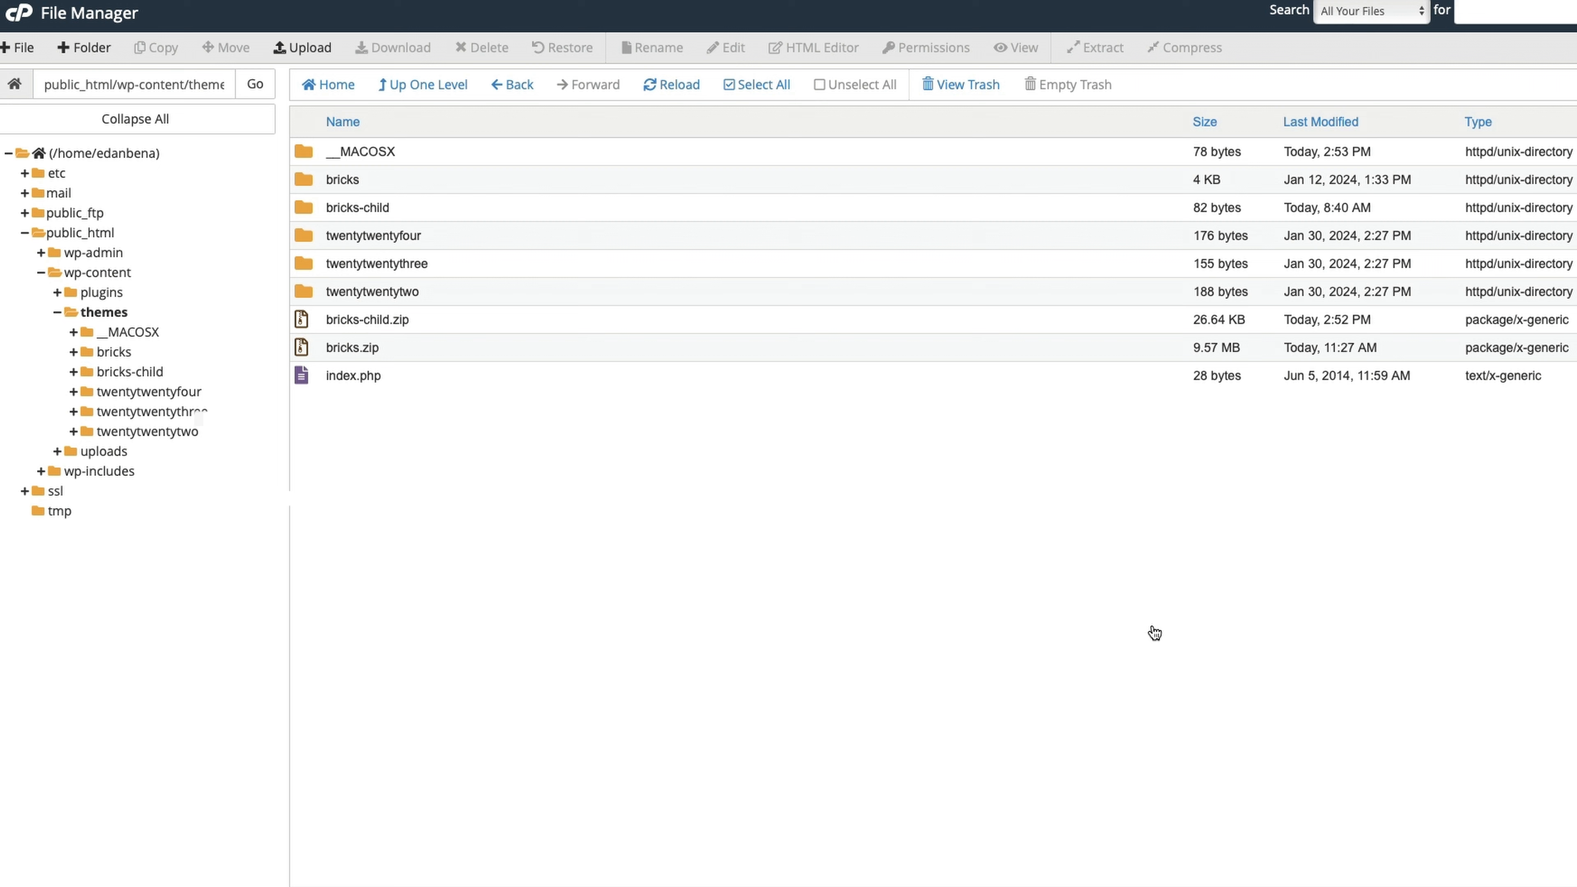
# - Move the __MACOSX folder in the themes folder to the trash
pyautogui.click(390, 198)
pyautogui.click(399, 183)
pyautogui.click(401, 202)
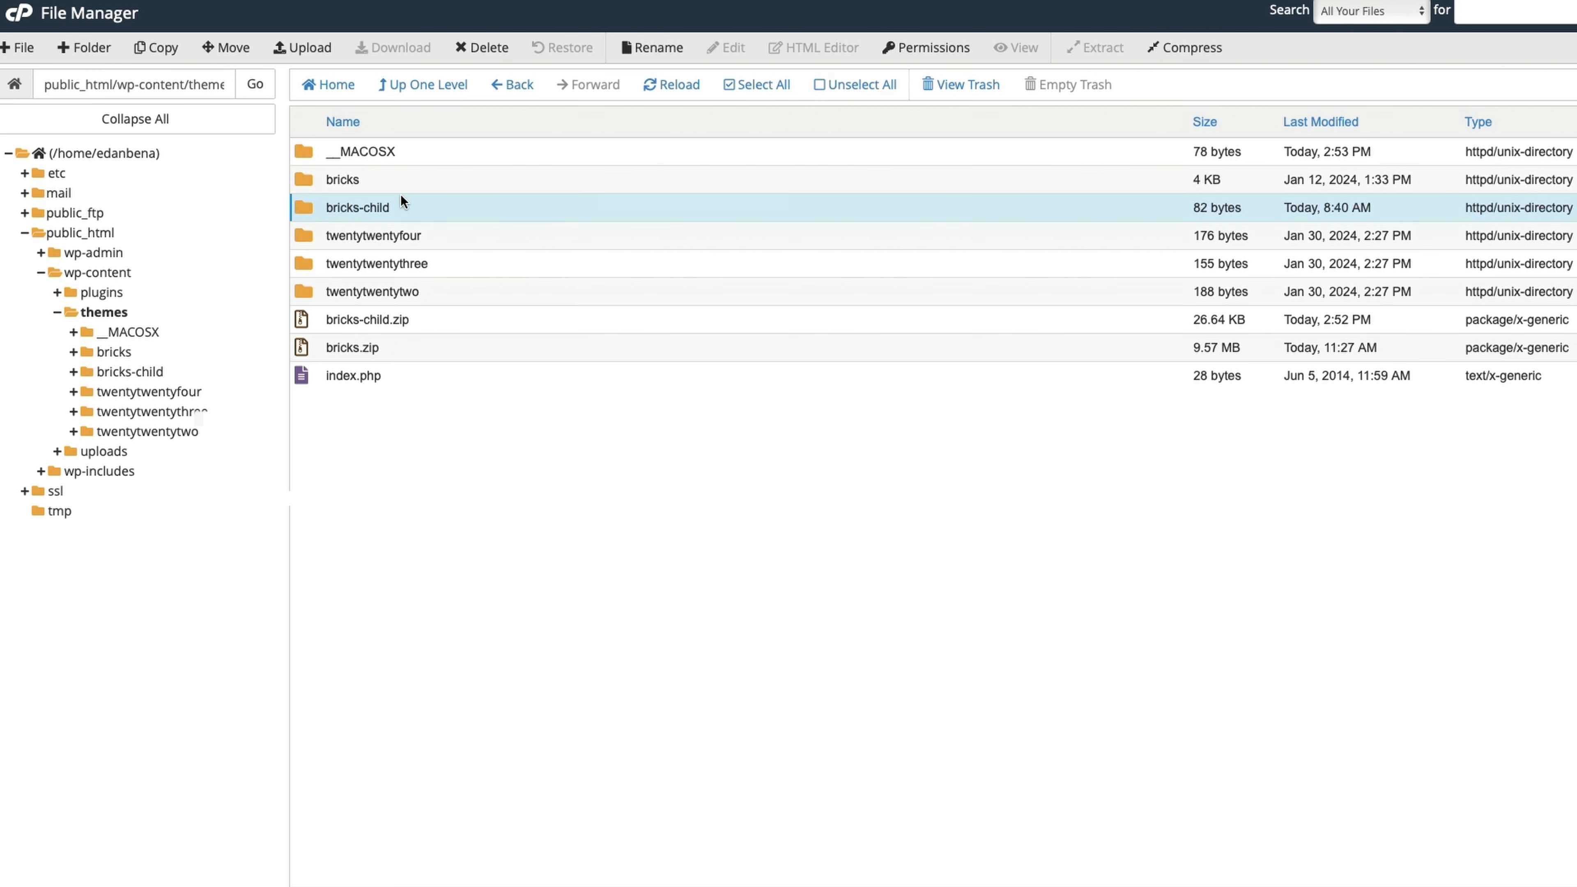
pyautogui.rightClick(412, 154)
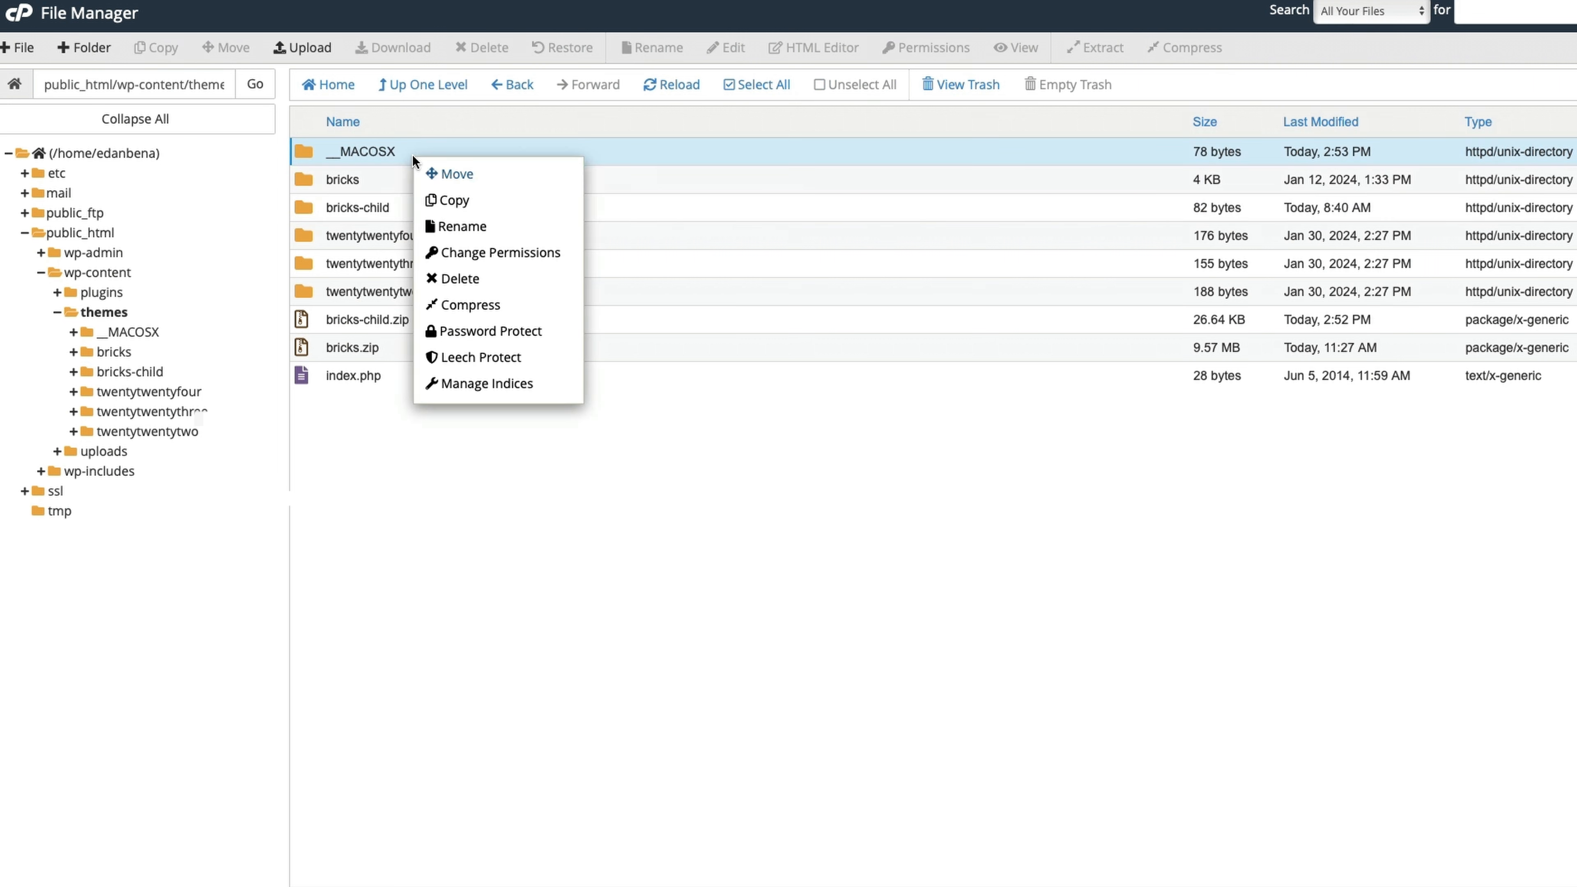
pyautogui.click(491, 280)
pyautogui.click(1006, 501)
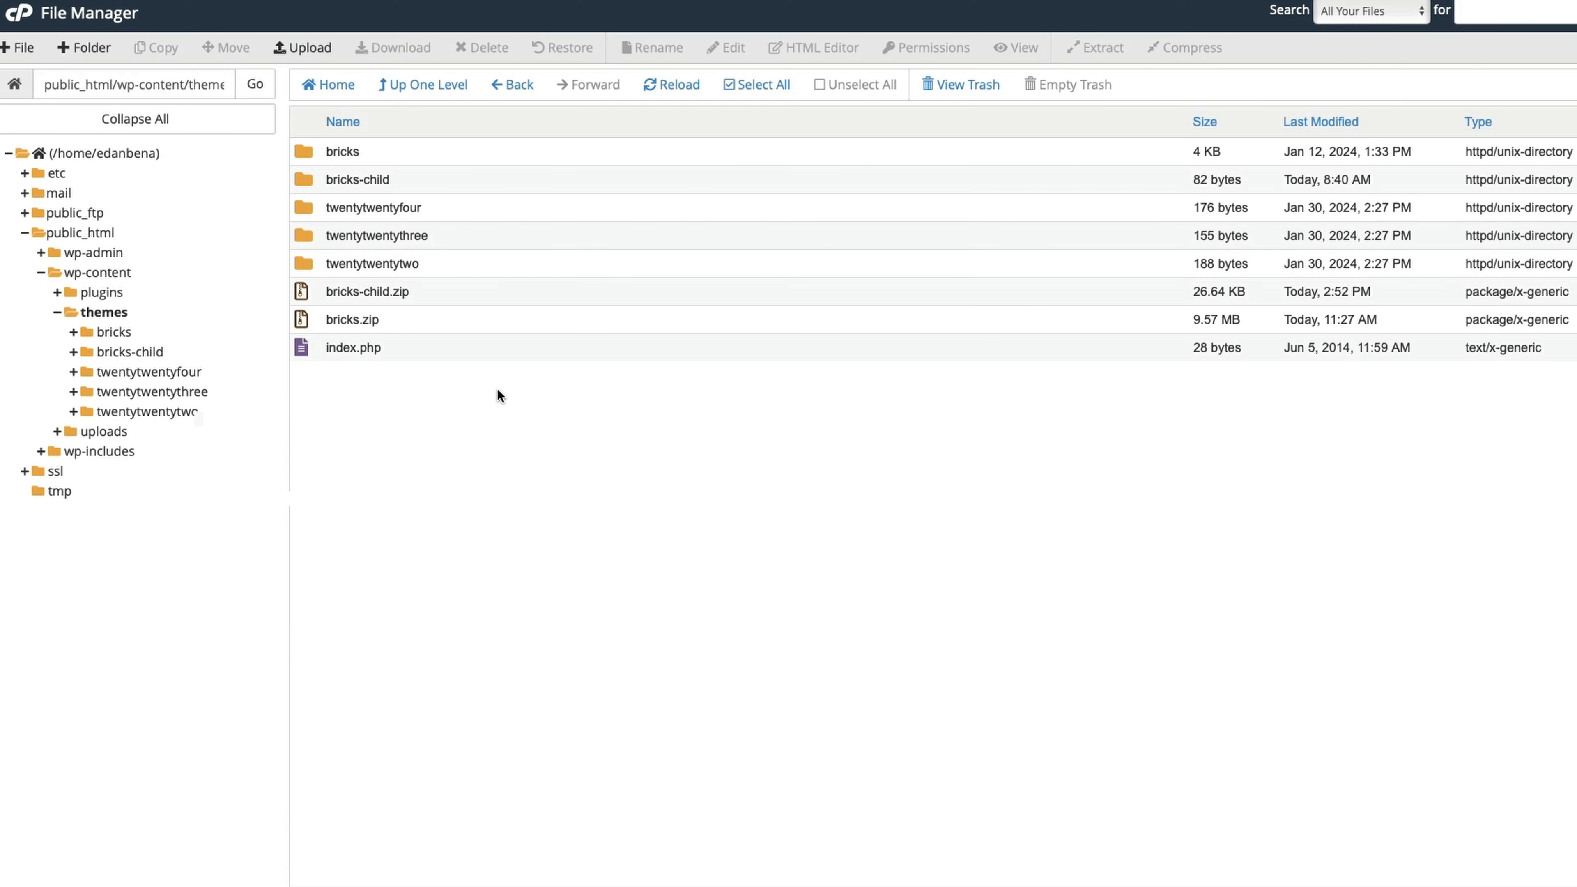
# - Move bricks-child.zip and bricks.zip from the themes folder to the trash
pyautogui.click(414, 327)
pyautogui.keyDown('shift'); pyautogui.click(442, 297); pyautogui.keyUp('shift')
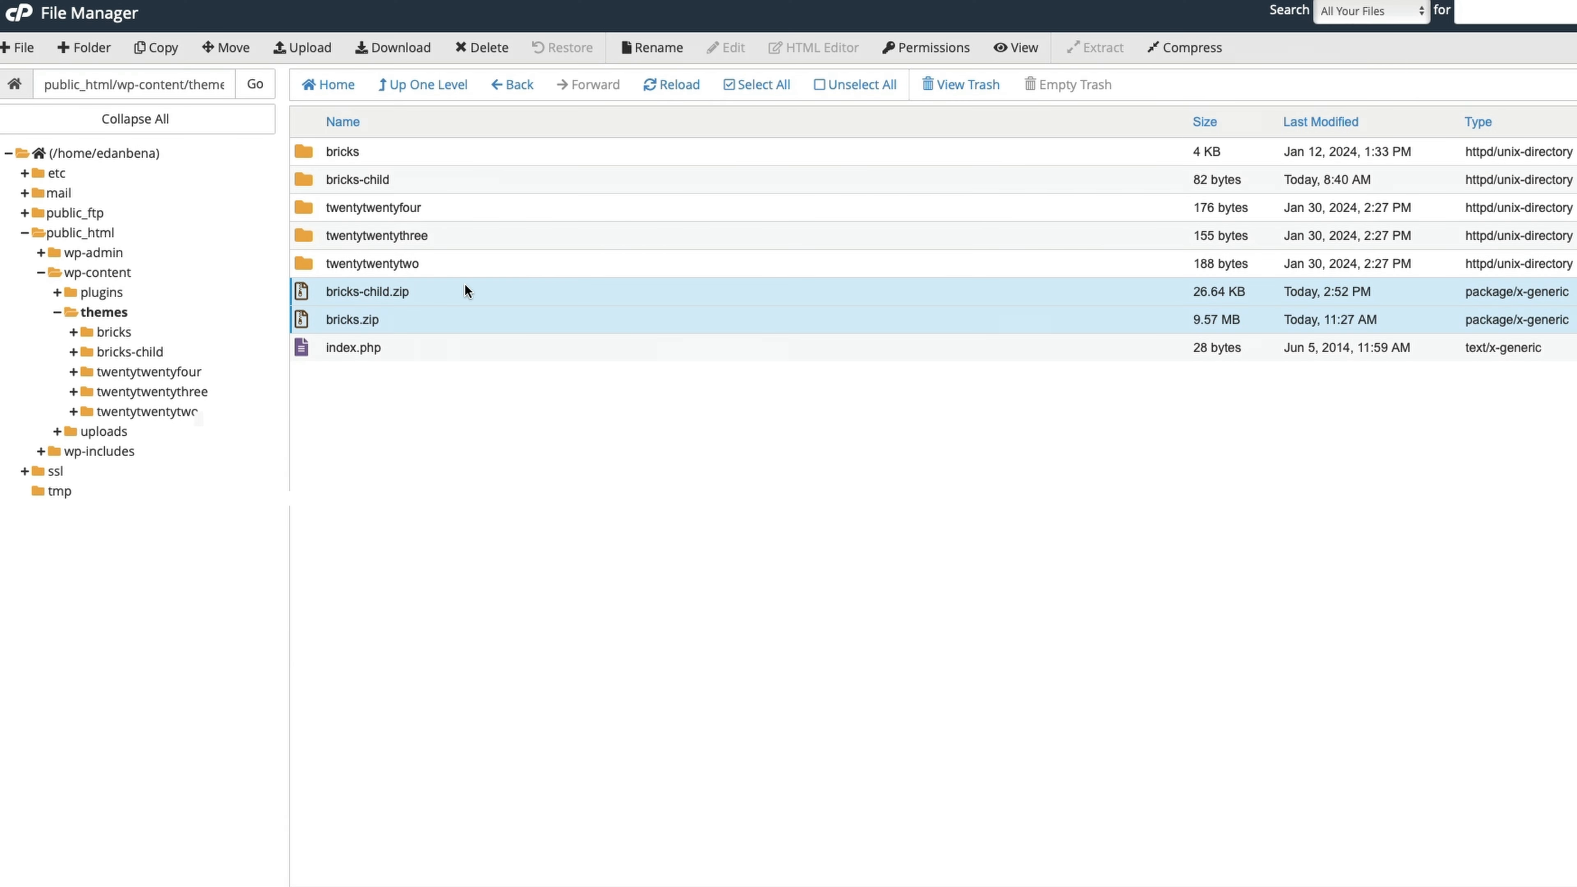
pyautogui.rightClick(609, 298)
pyautogui.click(677, 506)
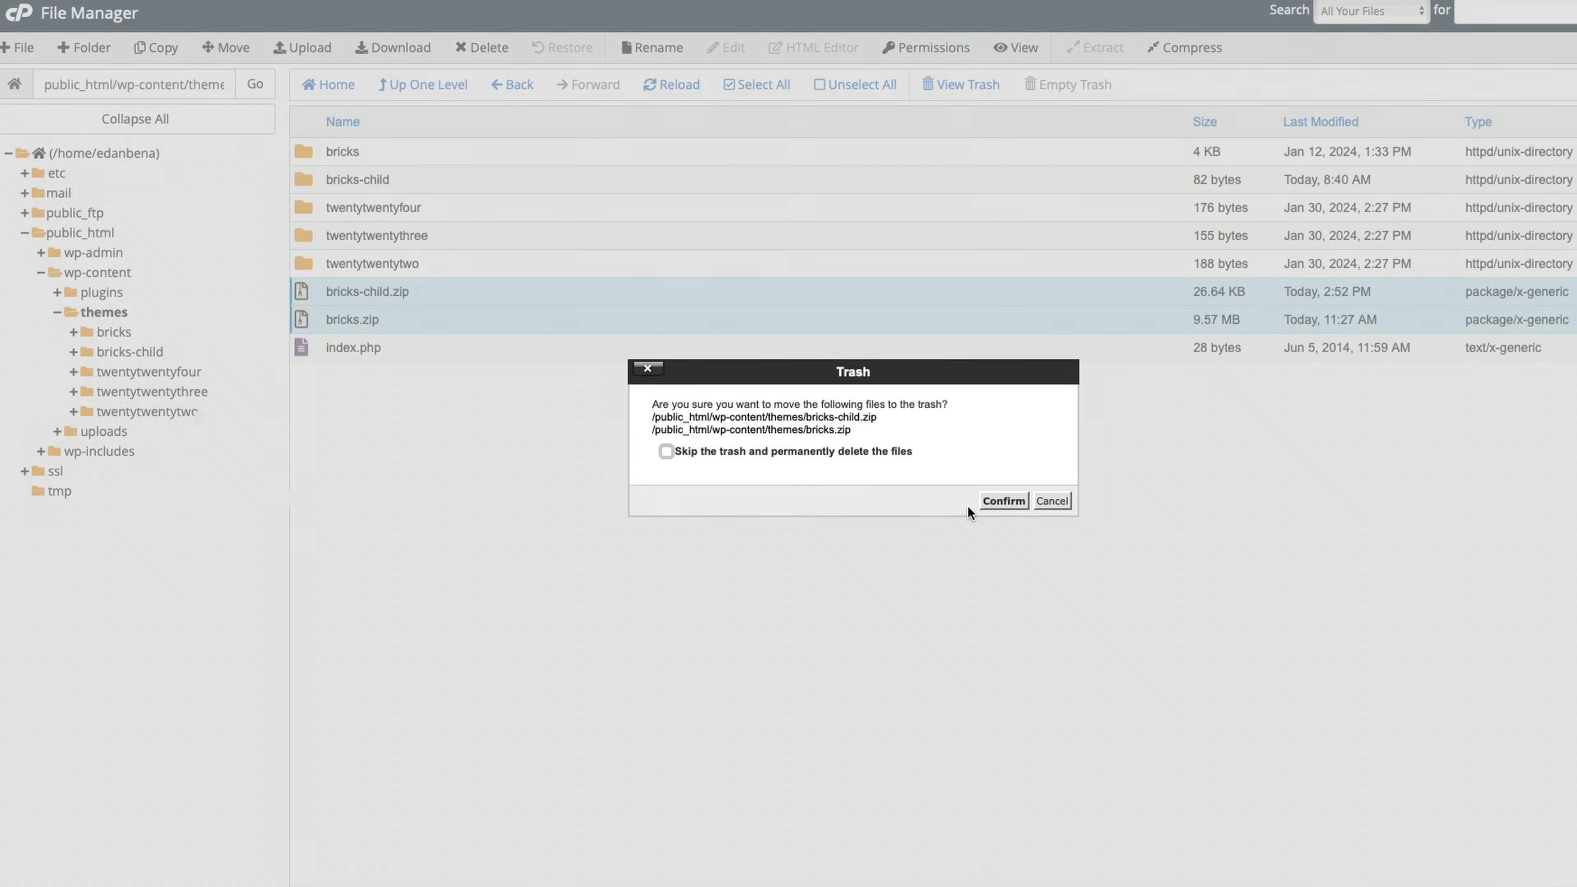
pyautogui.click(995, 504)
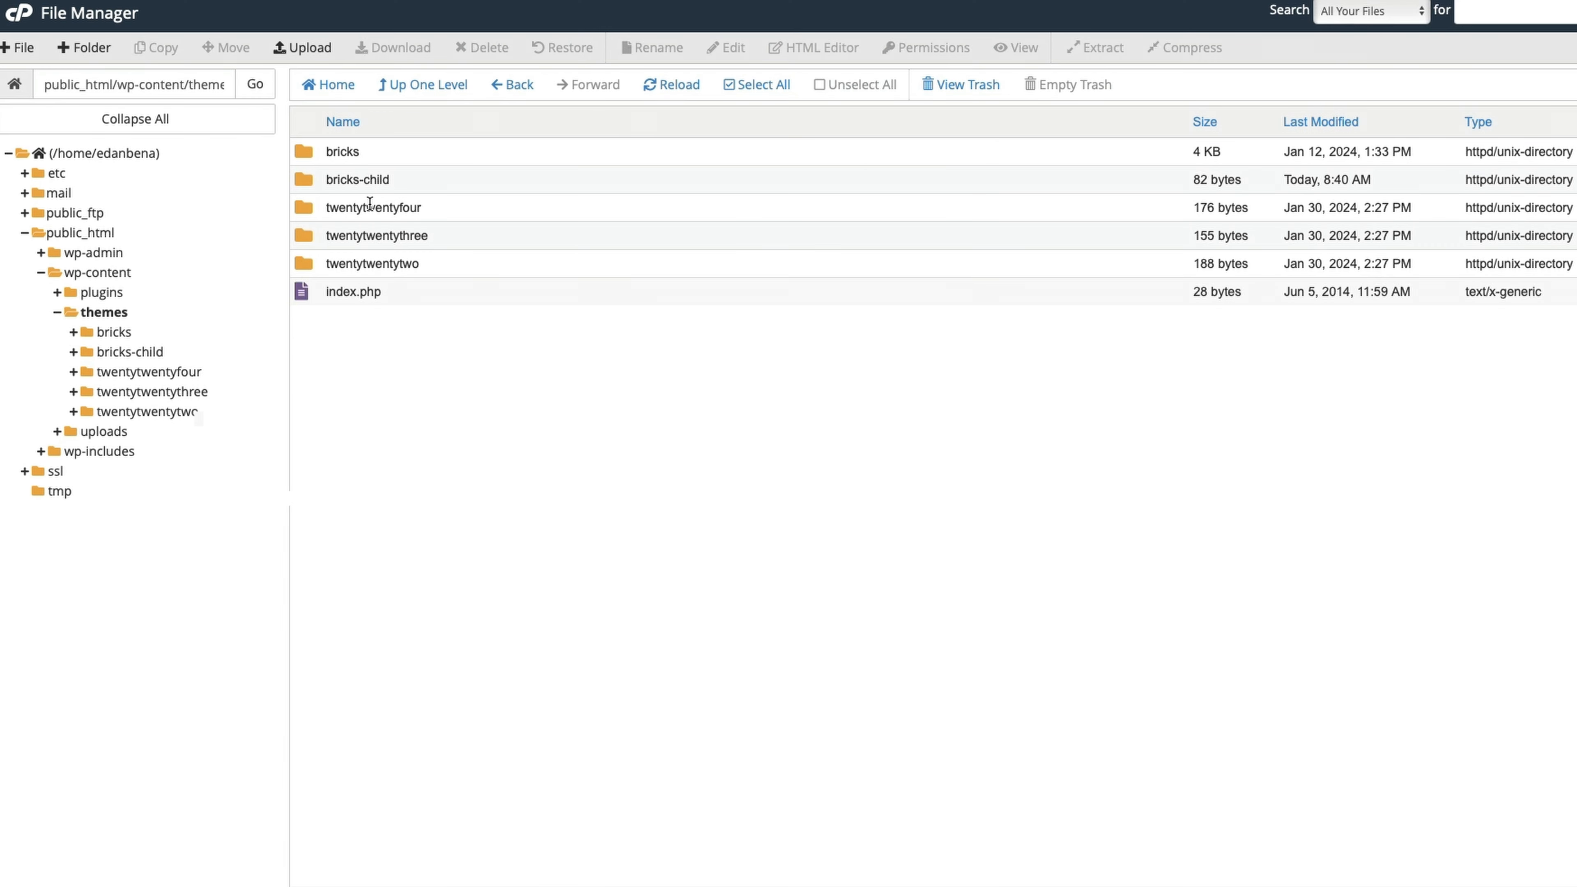
# - Move the twentytwentyfour, twentytwentythree and twentytwentytwo theme folders to the trash
pyautogui.click(423, 264)
pyautogui.keyDown('shift'); pyautogui.click(467, 236); pyautogui.keyUp('shift')
pyautogui.keyDown('shift'); pyautogui.click(490, 209); pyautogui.keyUp('shift')
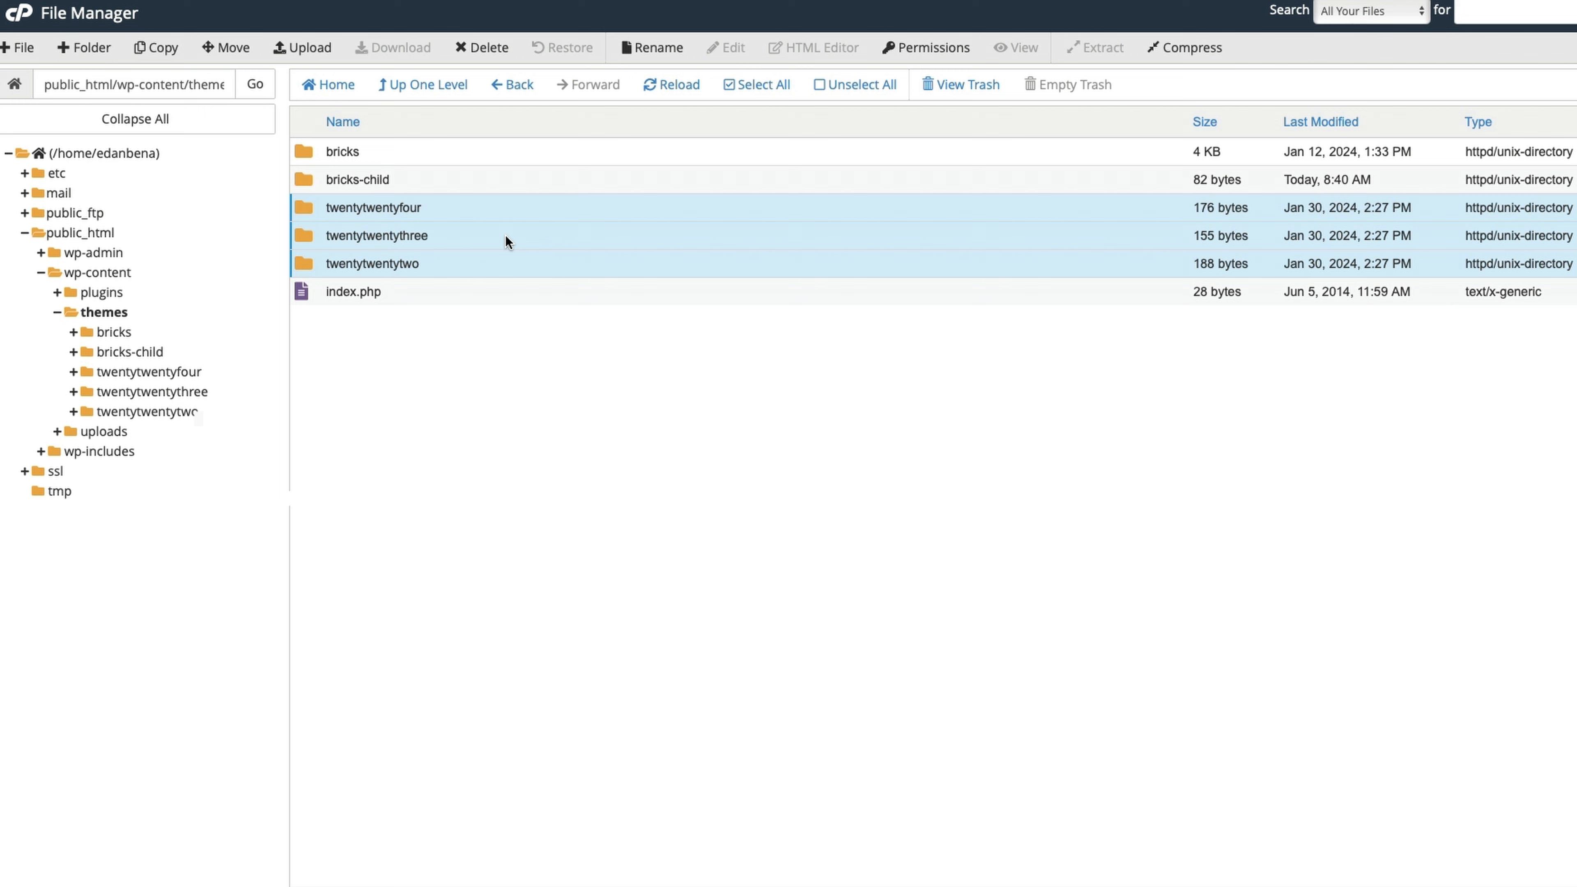
pyautogui.rightClick(515, 244)
pyautogui.click(607, 373)
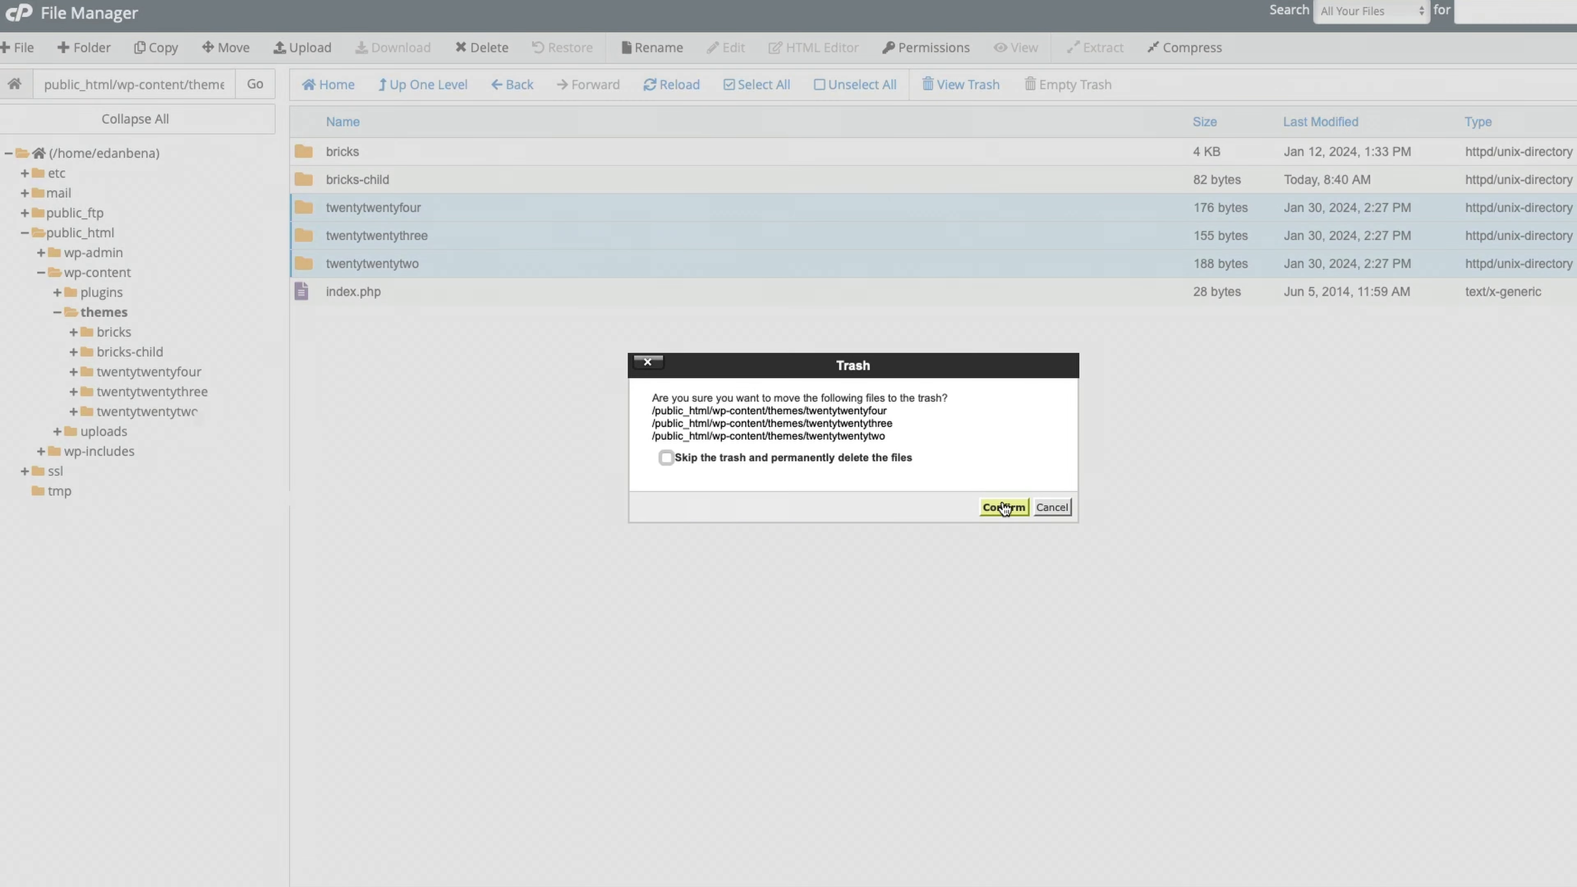
pyautogui.click(1005, 507)
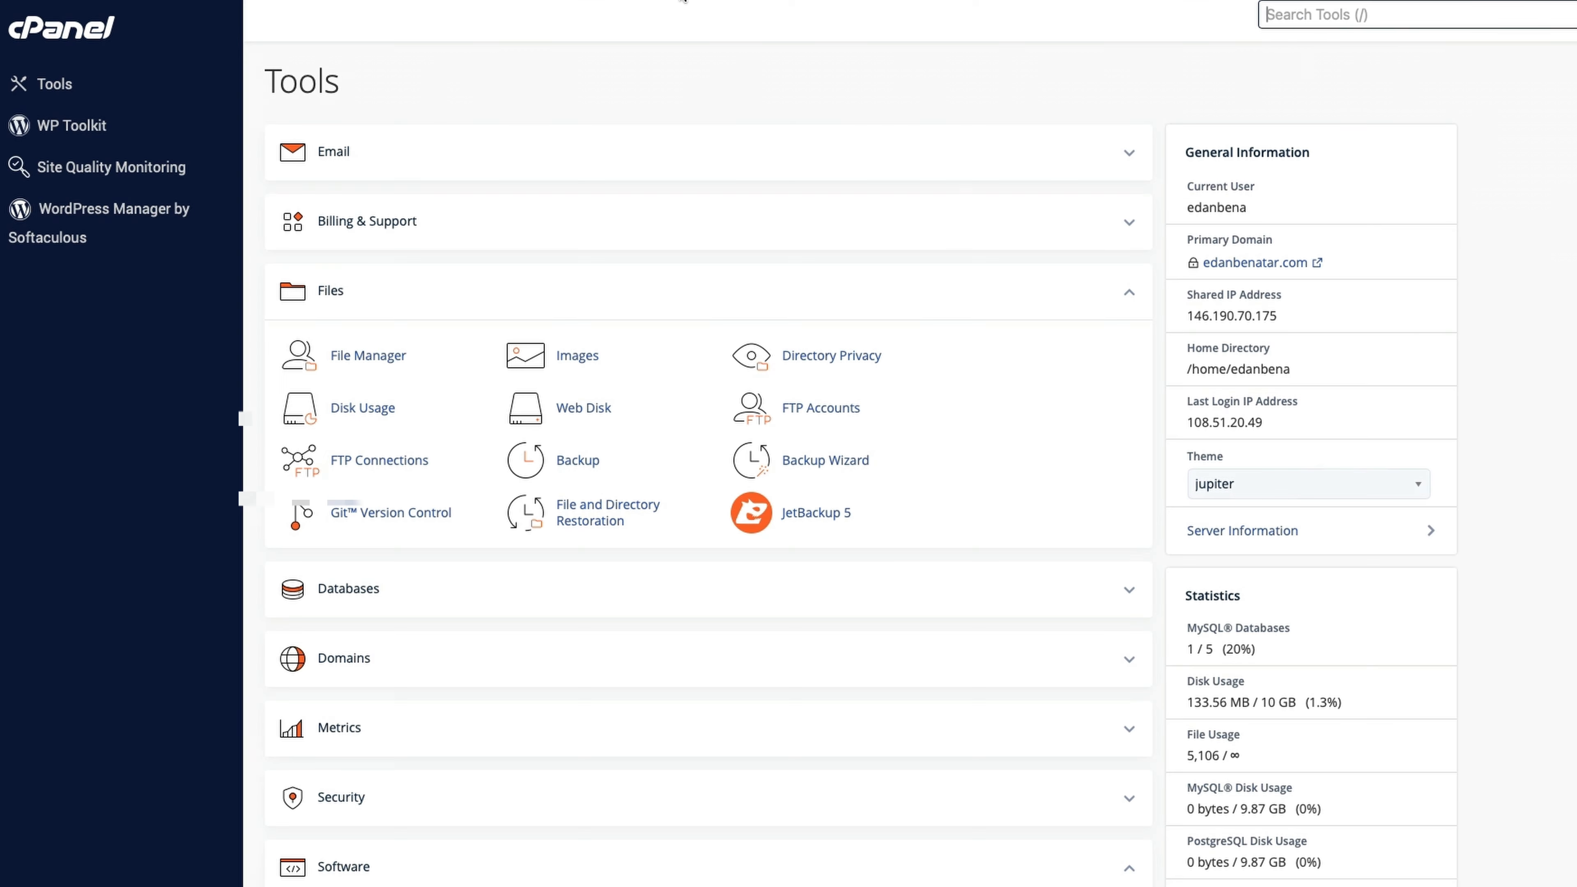
# - Log in to the edanbenatar.com WordPress admin through WP Toolkit and open the installed themes
pyautogui.click(72, 126)
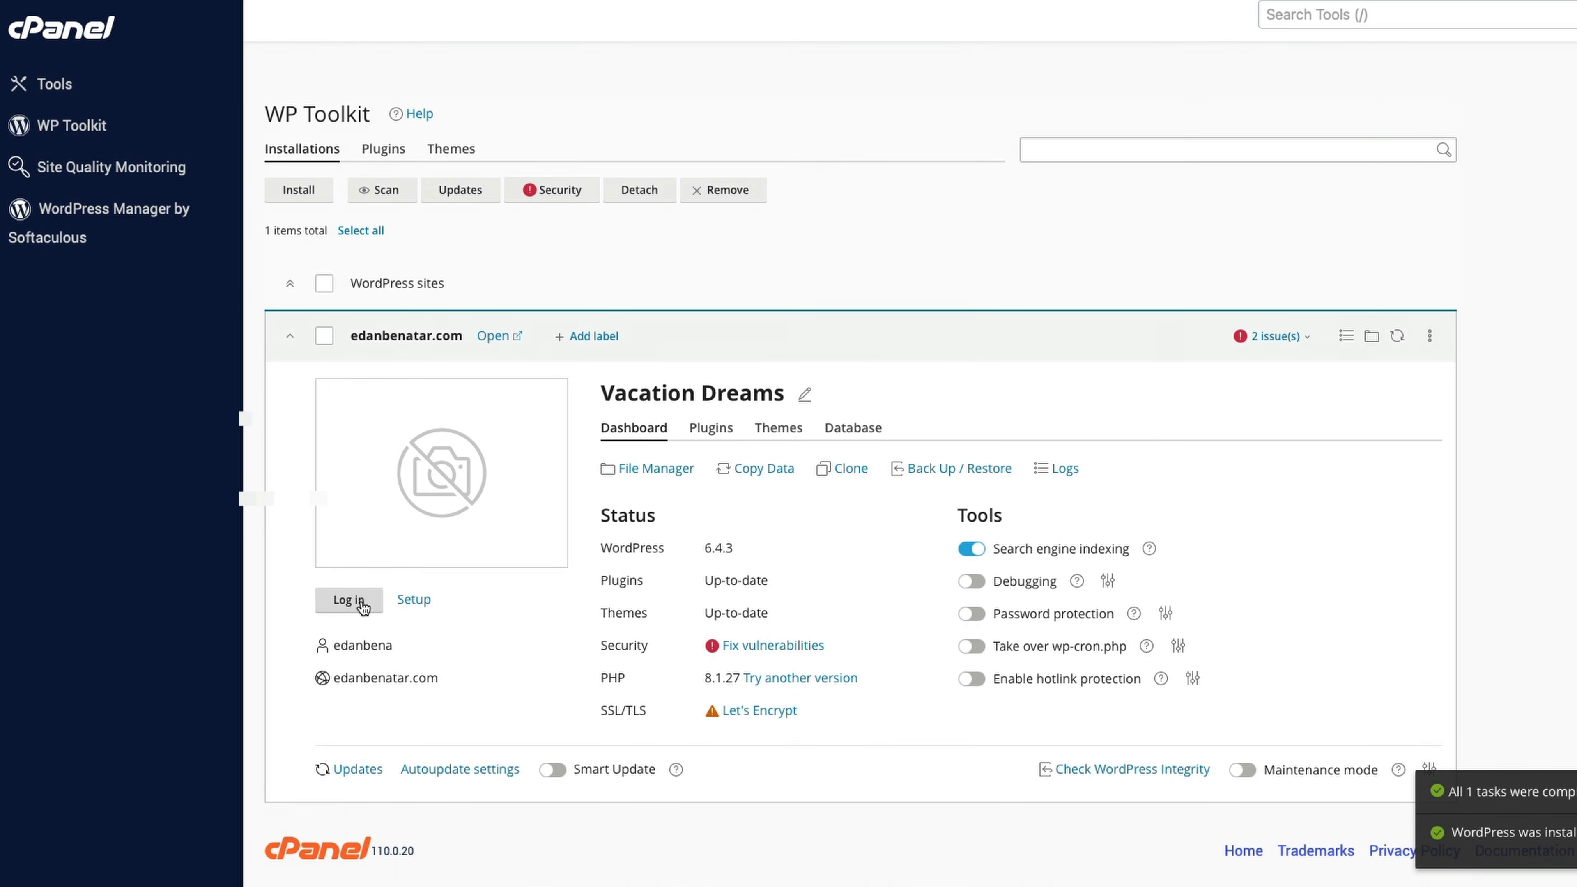
pyautogui.click(350, 600)
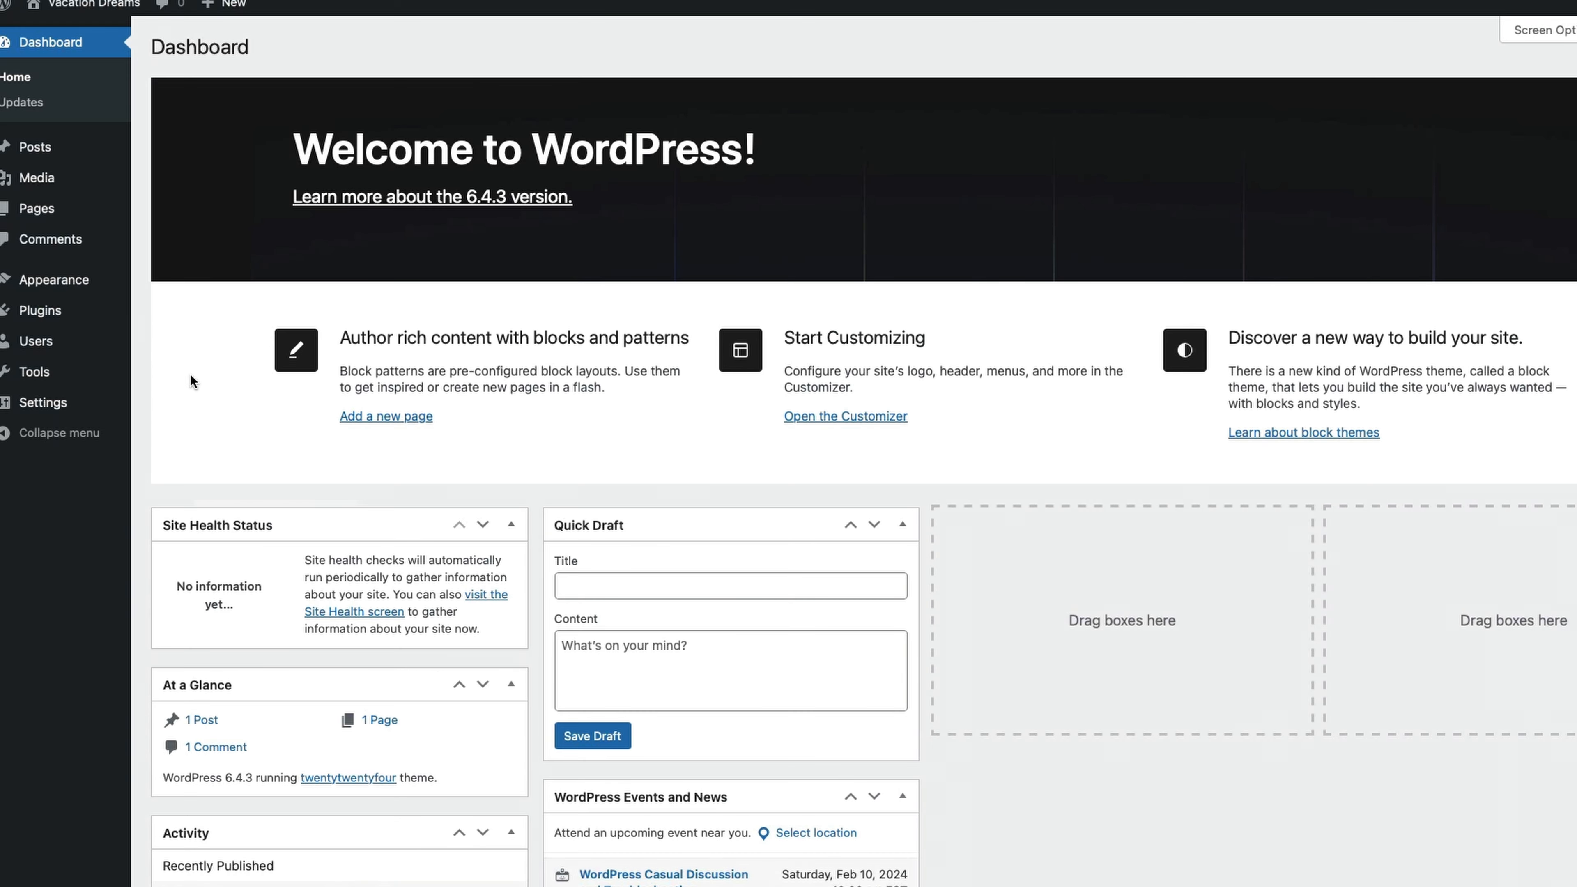
pyautogui.moveTo(93, 279)
pyautogui.click(175, 280)
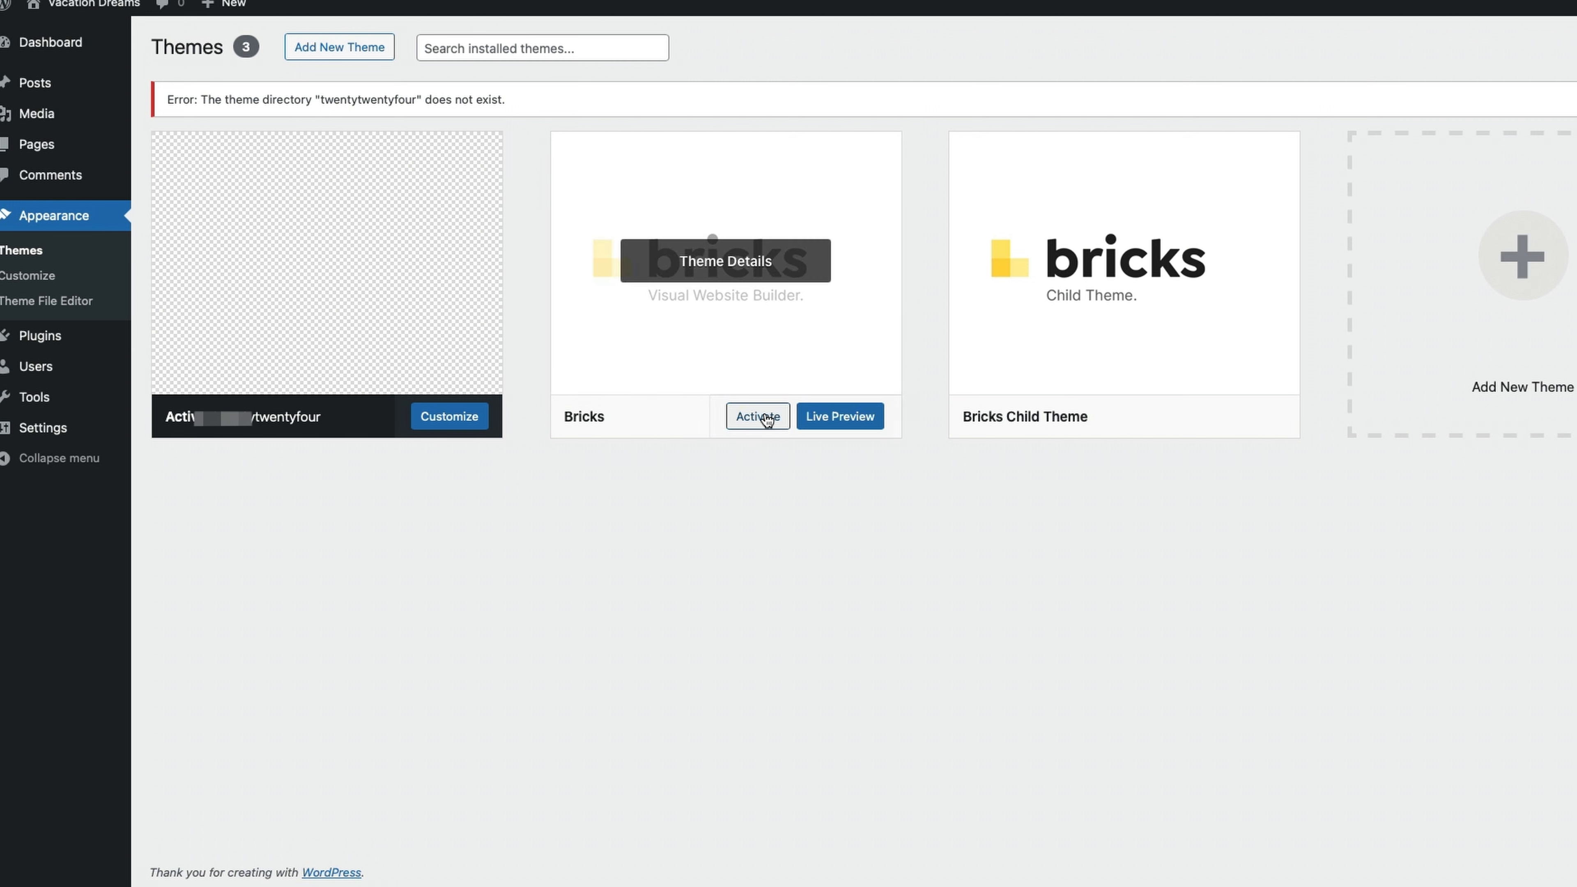
# - Activate the Bricks theme, switch the active theme to Bricks Child Theme, and return to the installed themes
pyautogui.click(766, 416)
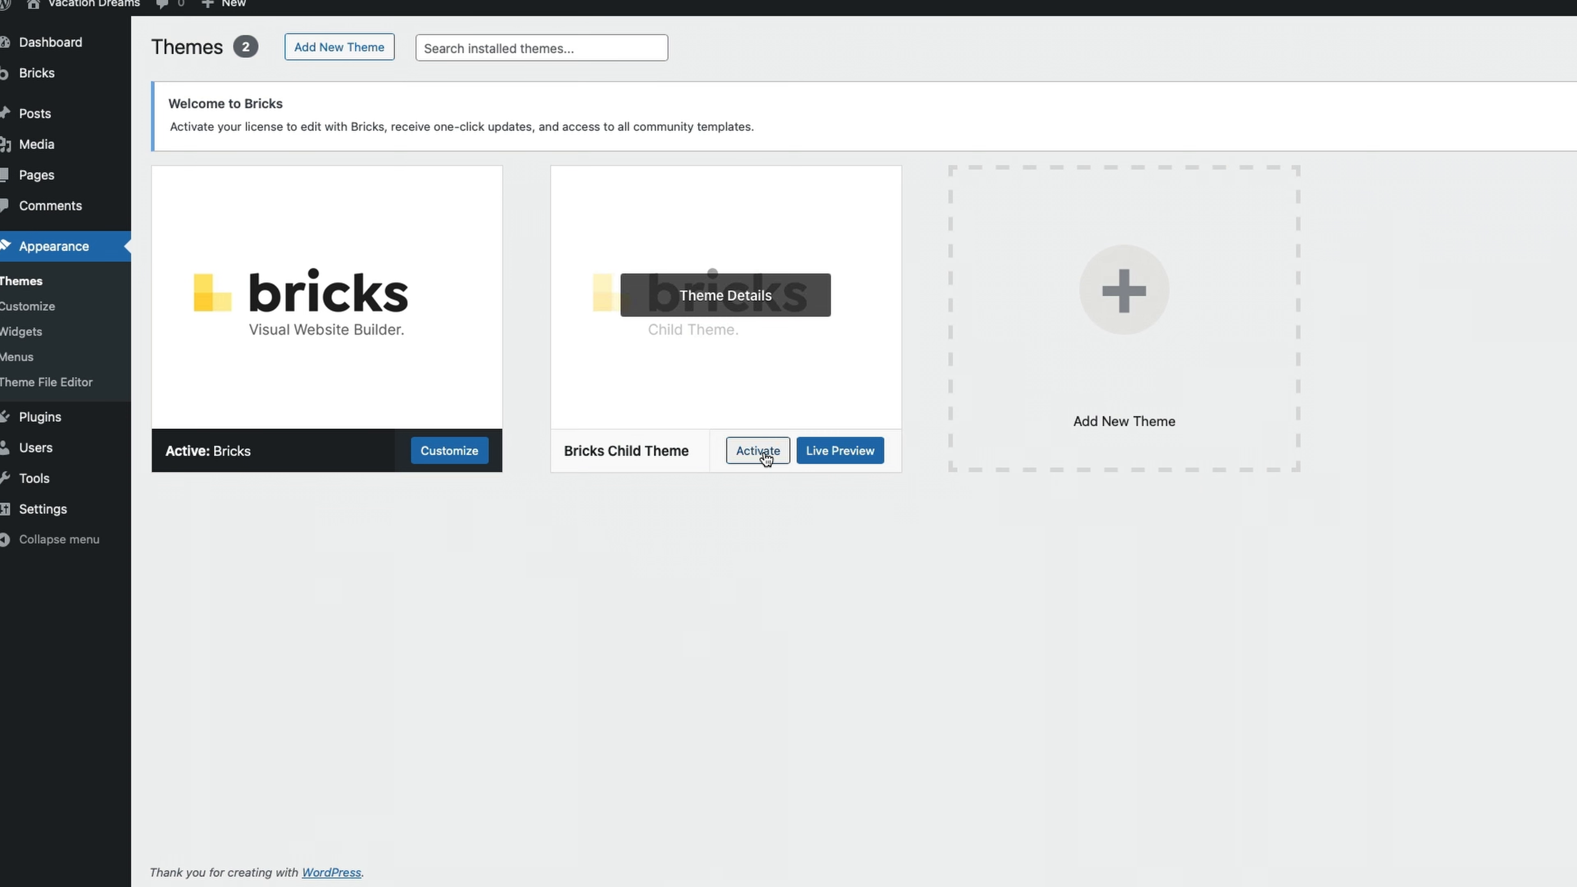
pyautogui.click(767, 458)
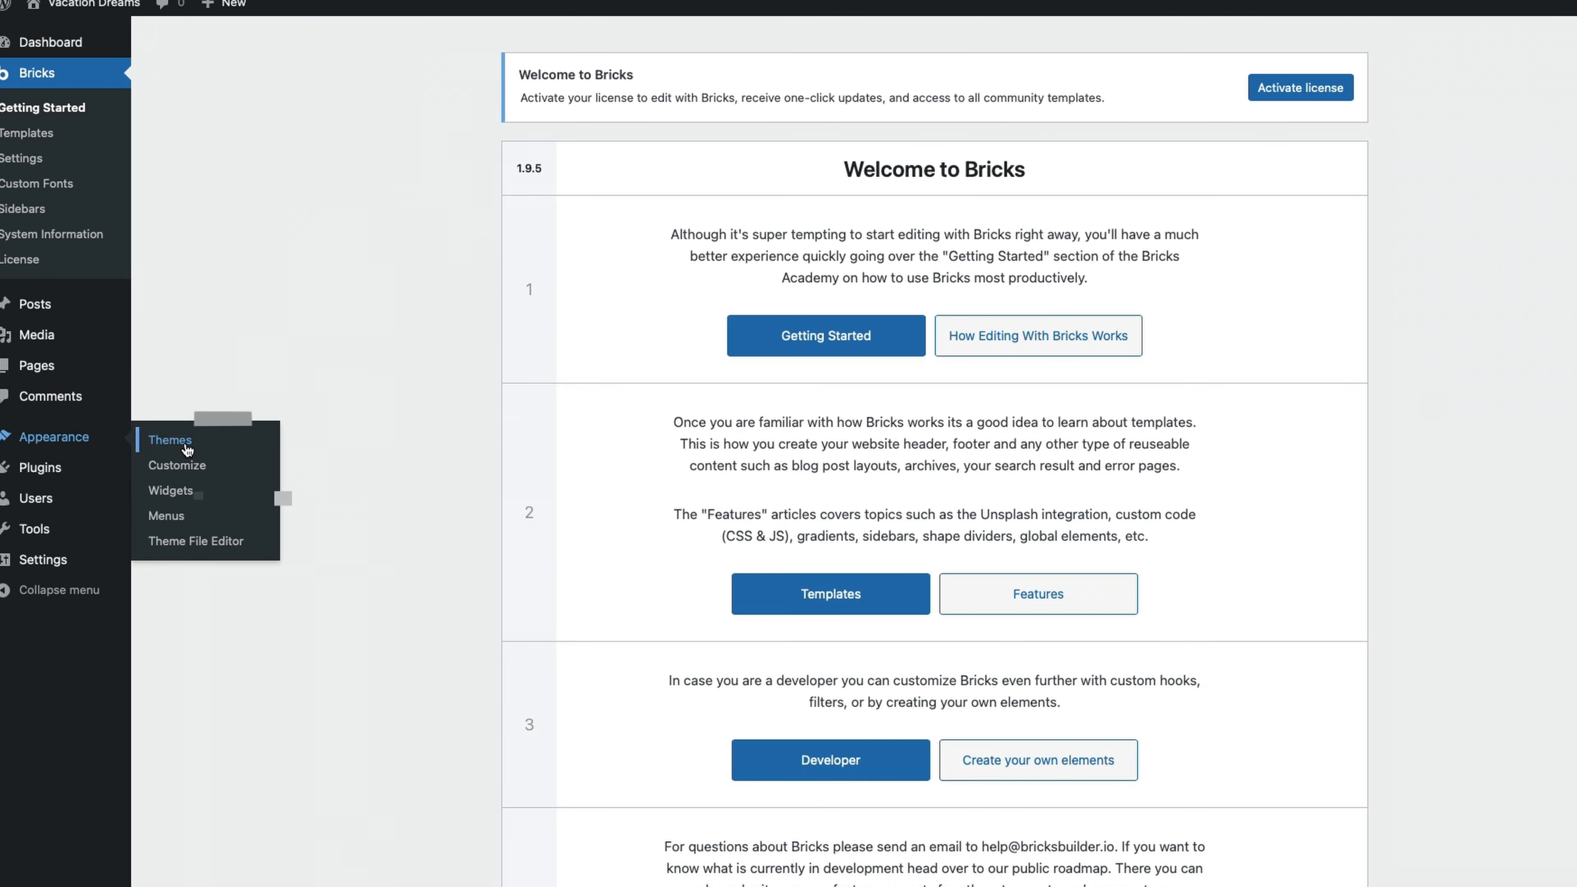
pyautogui.click(187, 446)
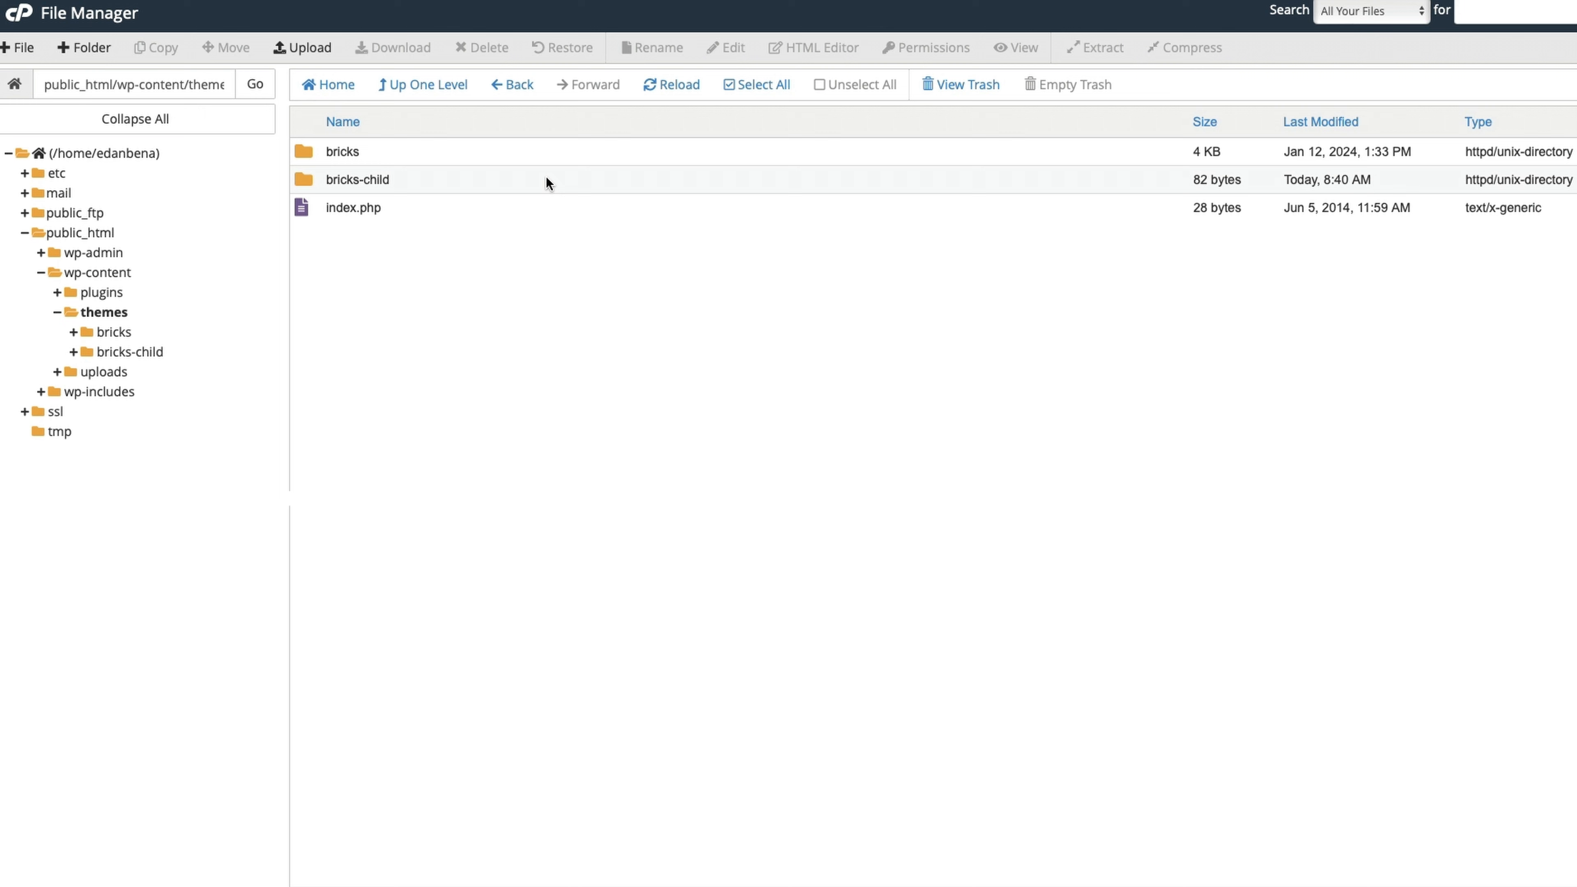
# - Delete the akismet folder from wp-content/plugins in File Manager
pyautogui.click(109, 292)
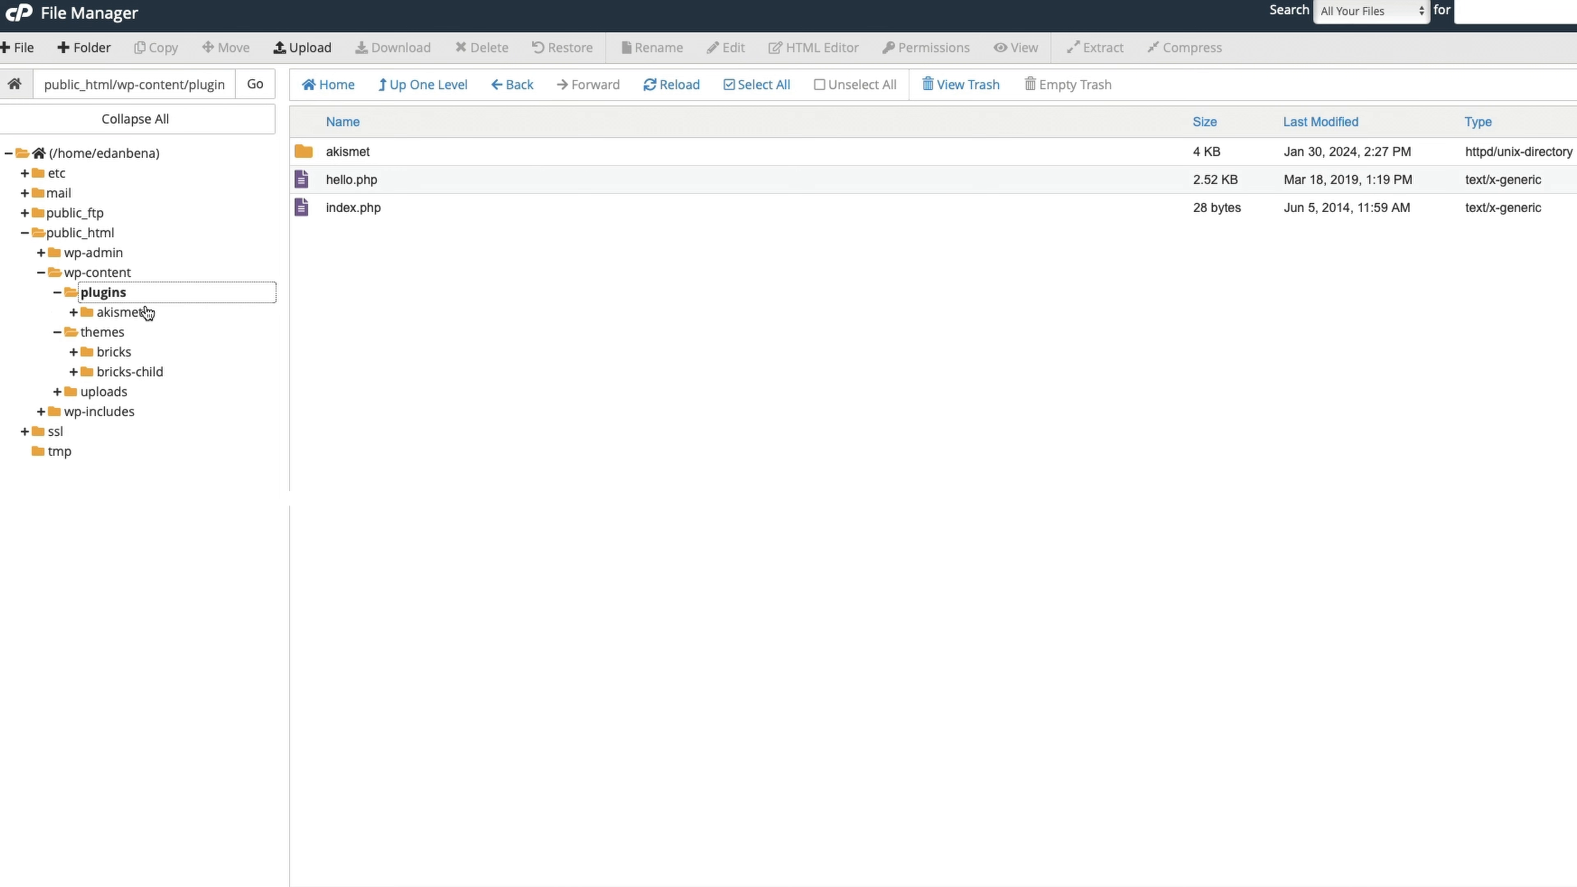
pyautogui.rightClick(367, 154)
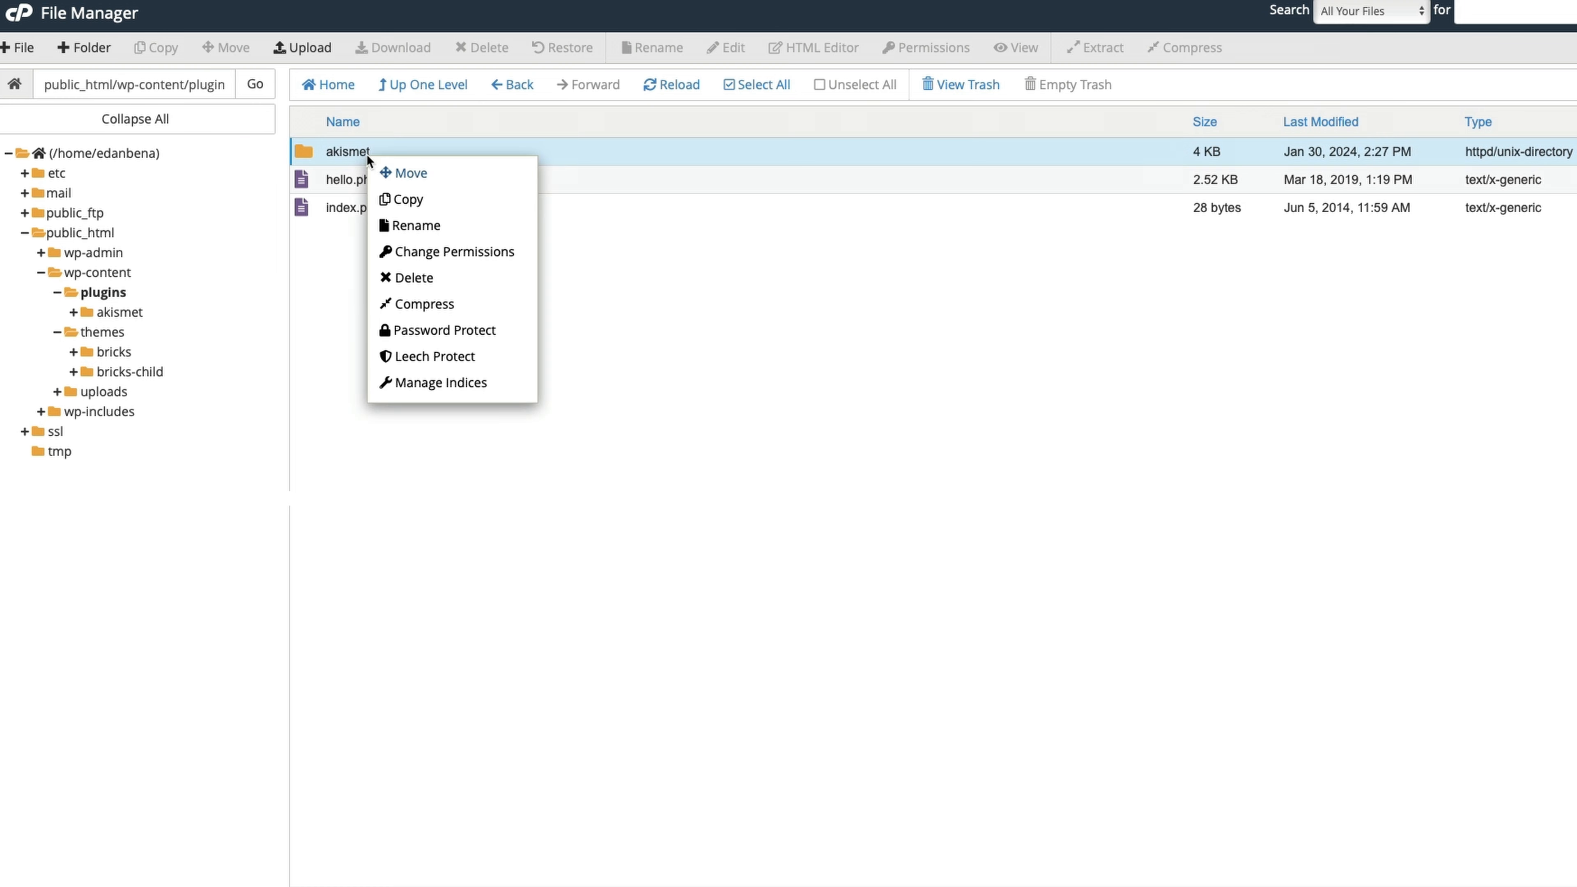
pyautogui.click(442, 279)
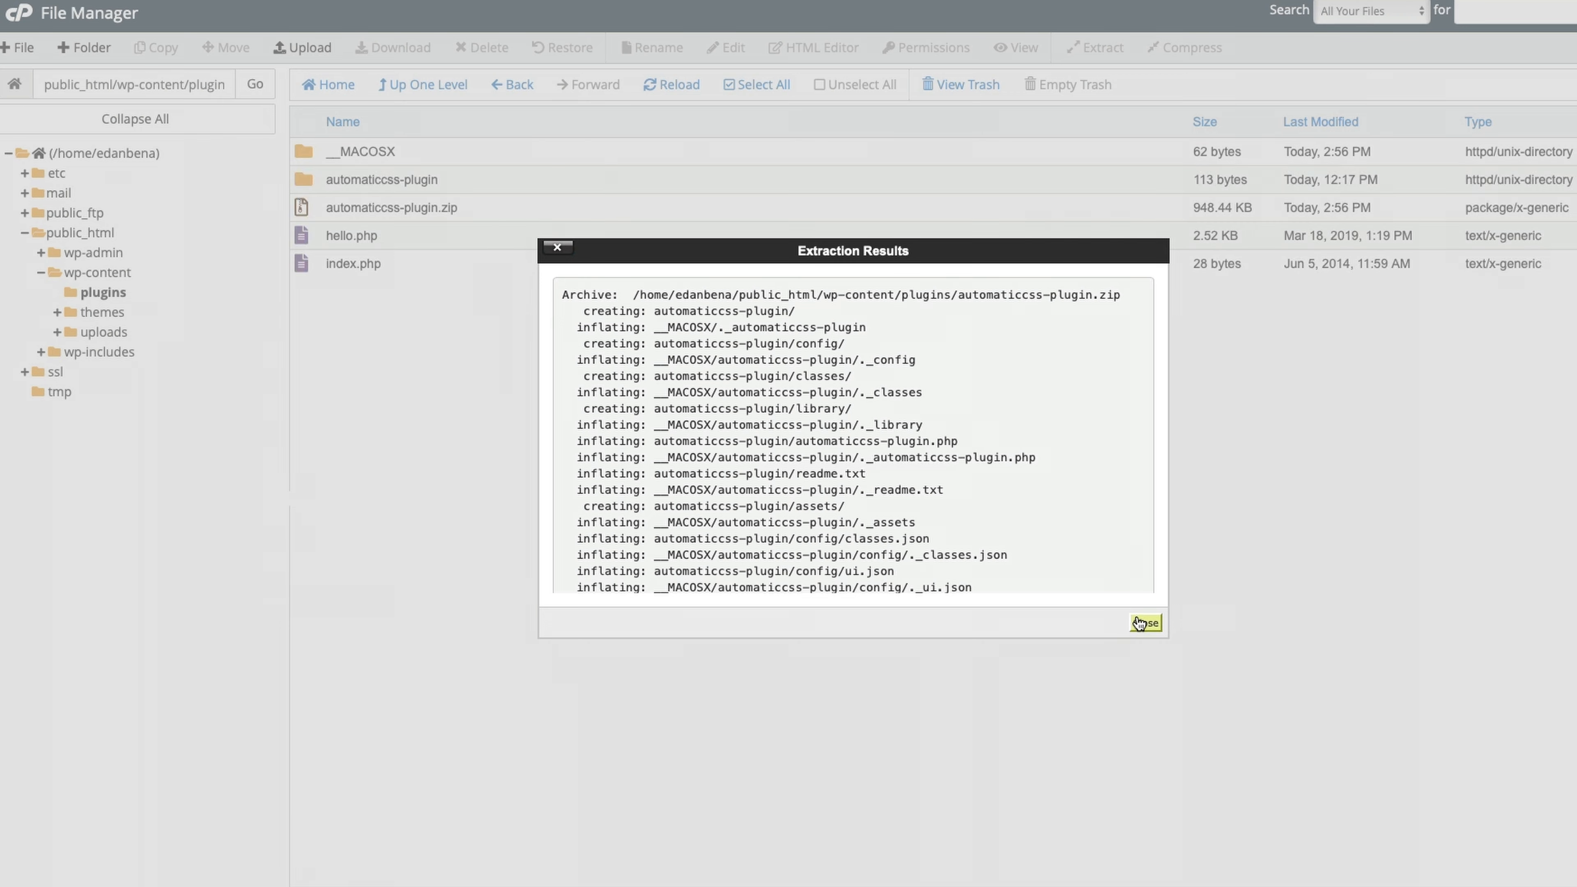
# - Dismiss the extraction results for automaticcss-plugin.zip and move the __MACOSX folder in the plugins folder to the trash
pyautogui.click(1145, 622)
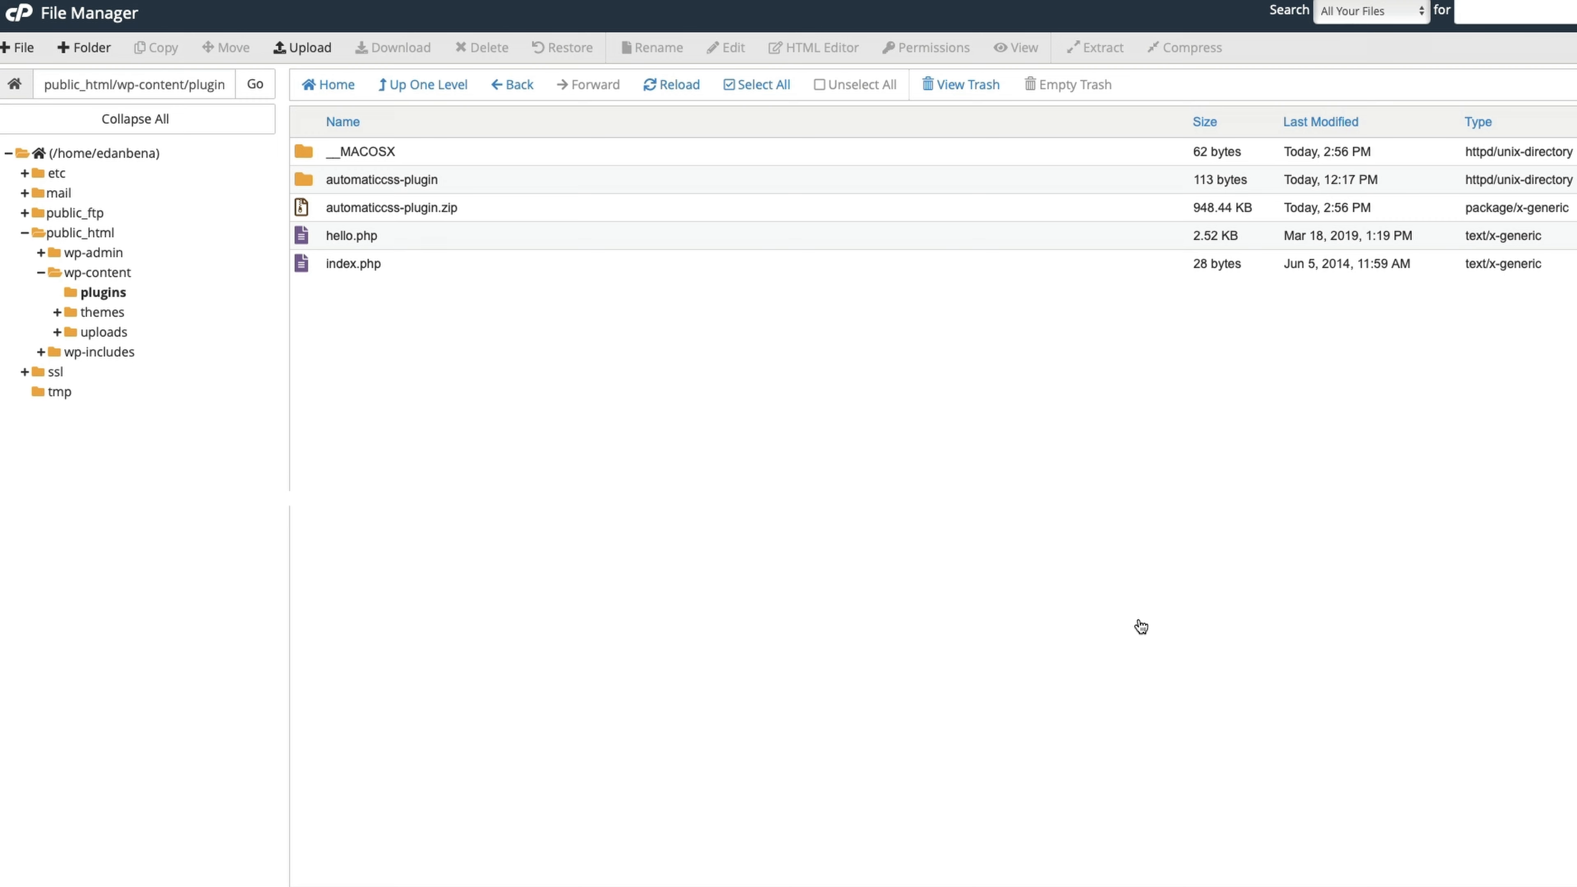
pyautogui.rightClick(369, 154)
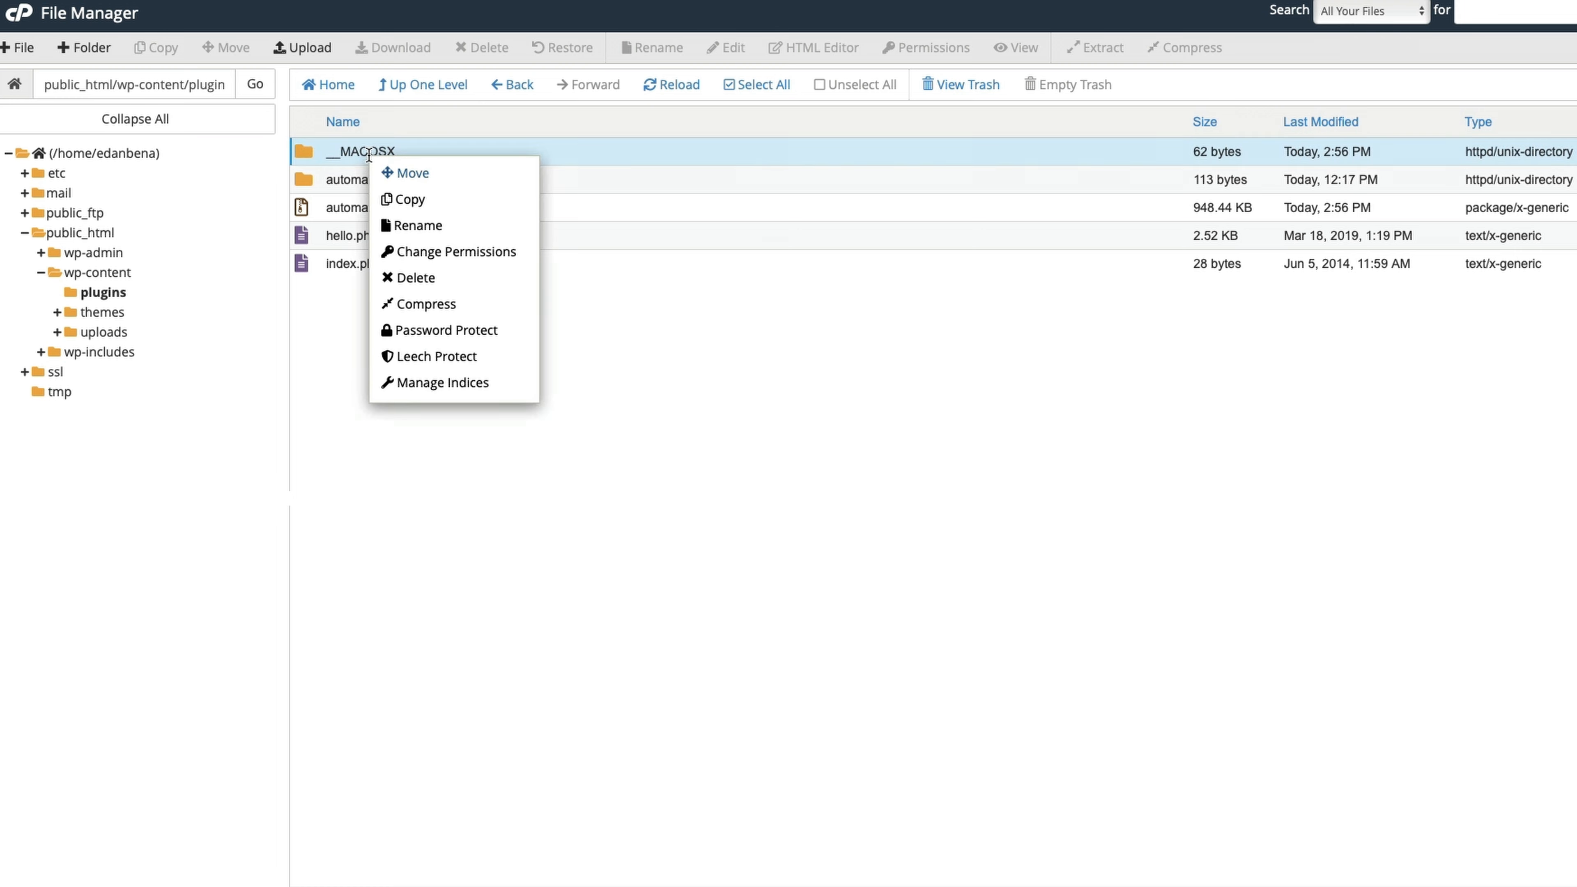
pyautogui.click(450, 283)
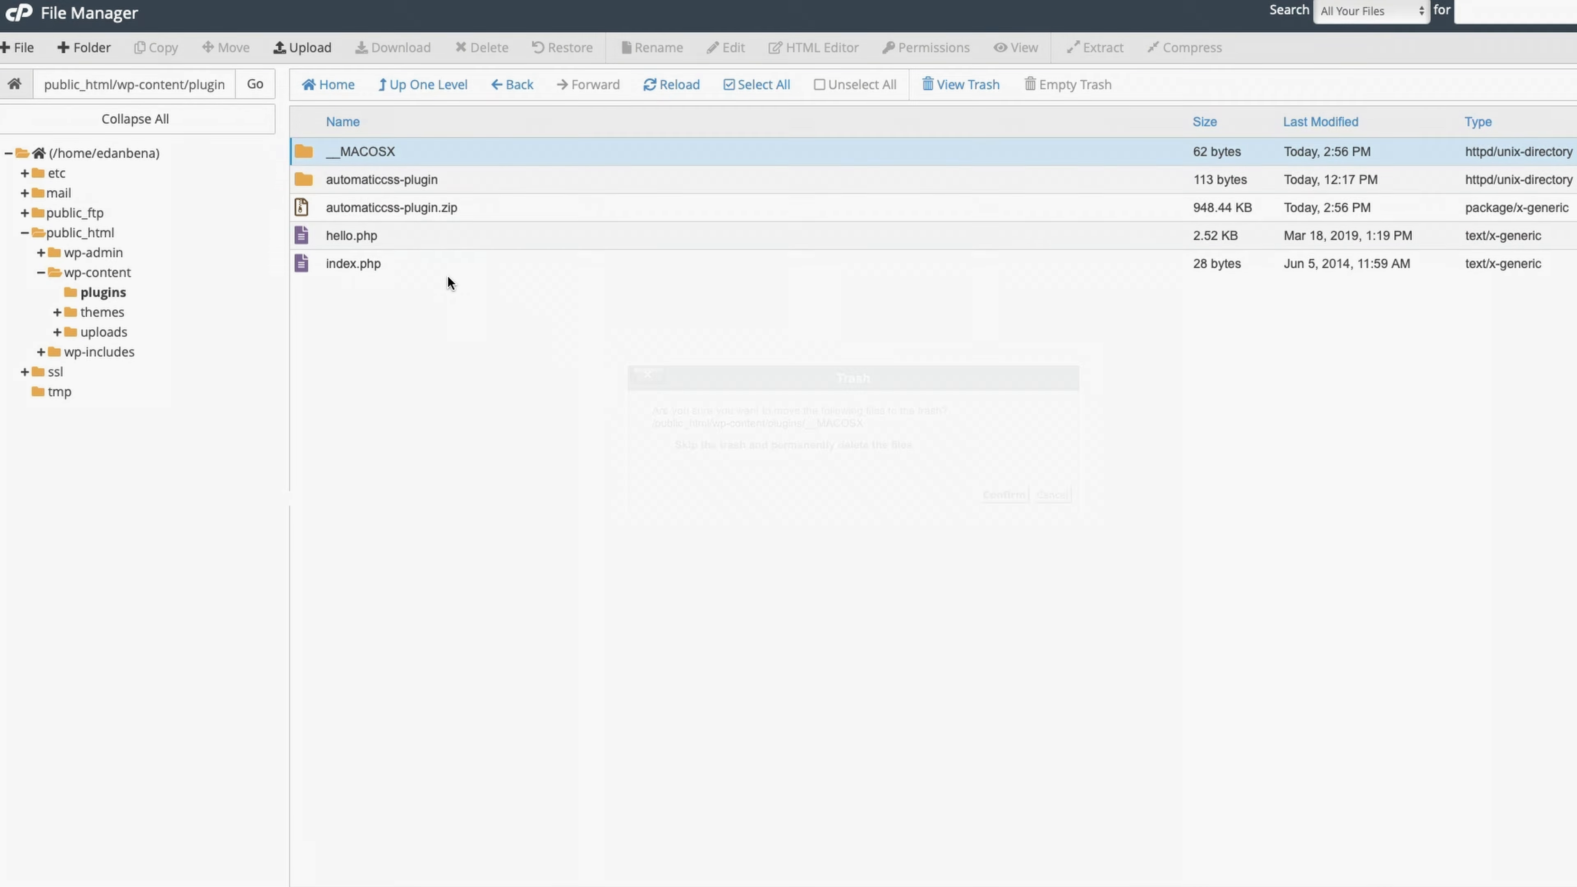
pyautogui.click(1007, 494)
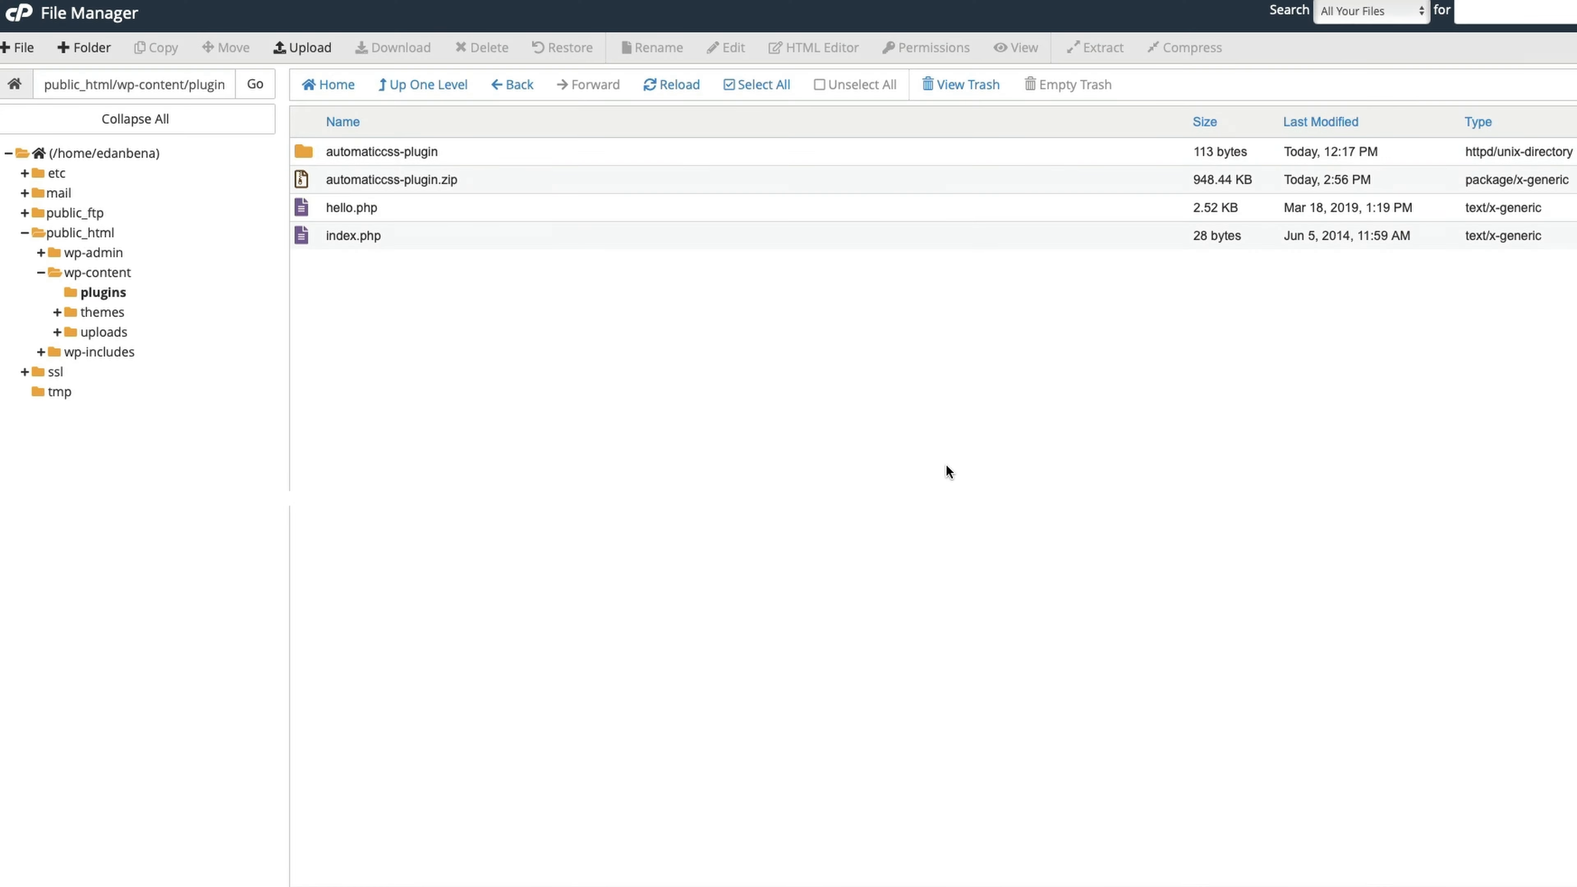
# - Move automaticcss-plugin.zip from the plugins folder to the trash
pyautogui.rightClick(407, 177)
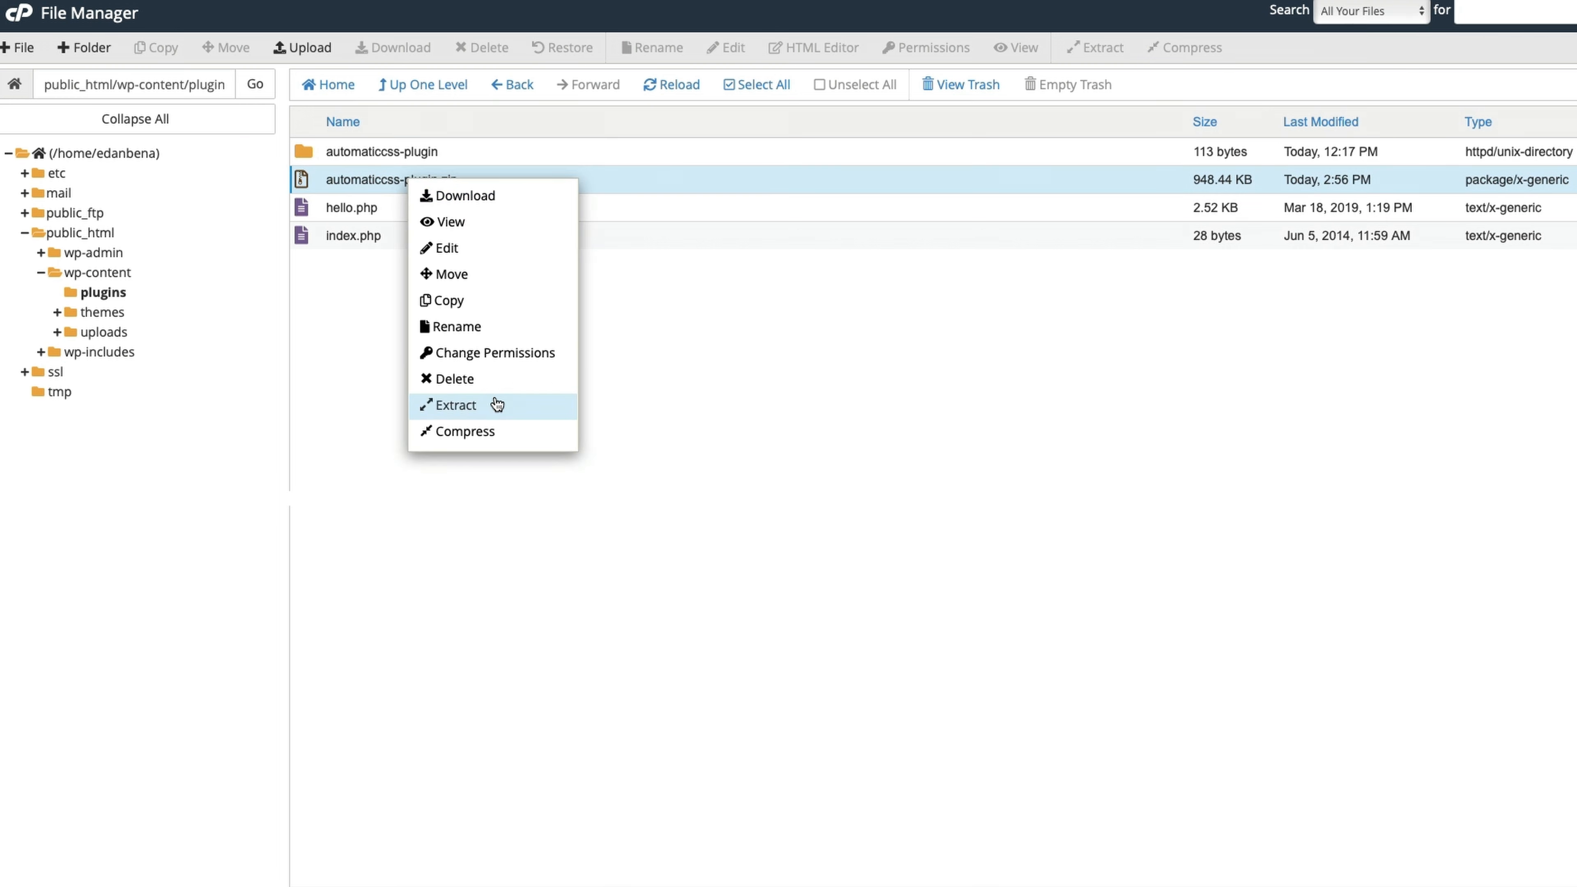
pyautogui.click(494, 378)
pyautogui.click(1001, 495)
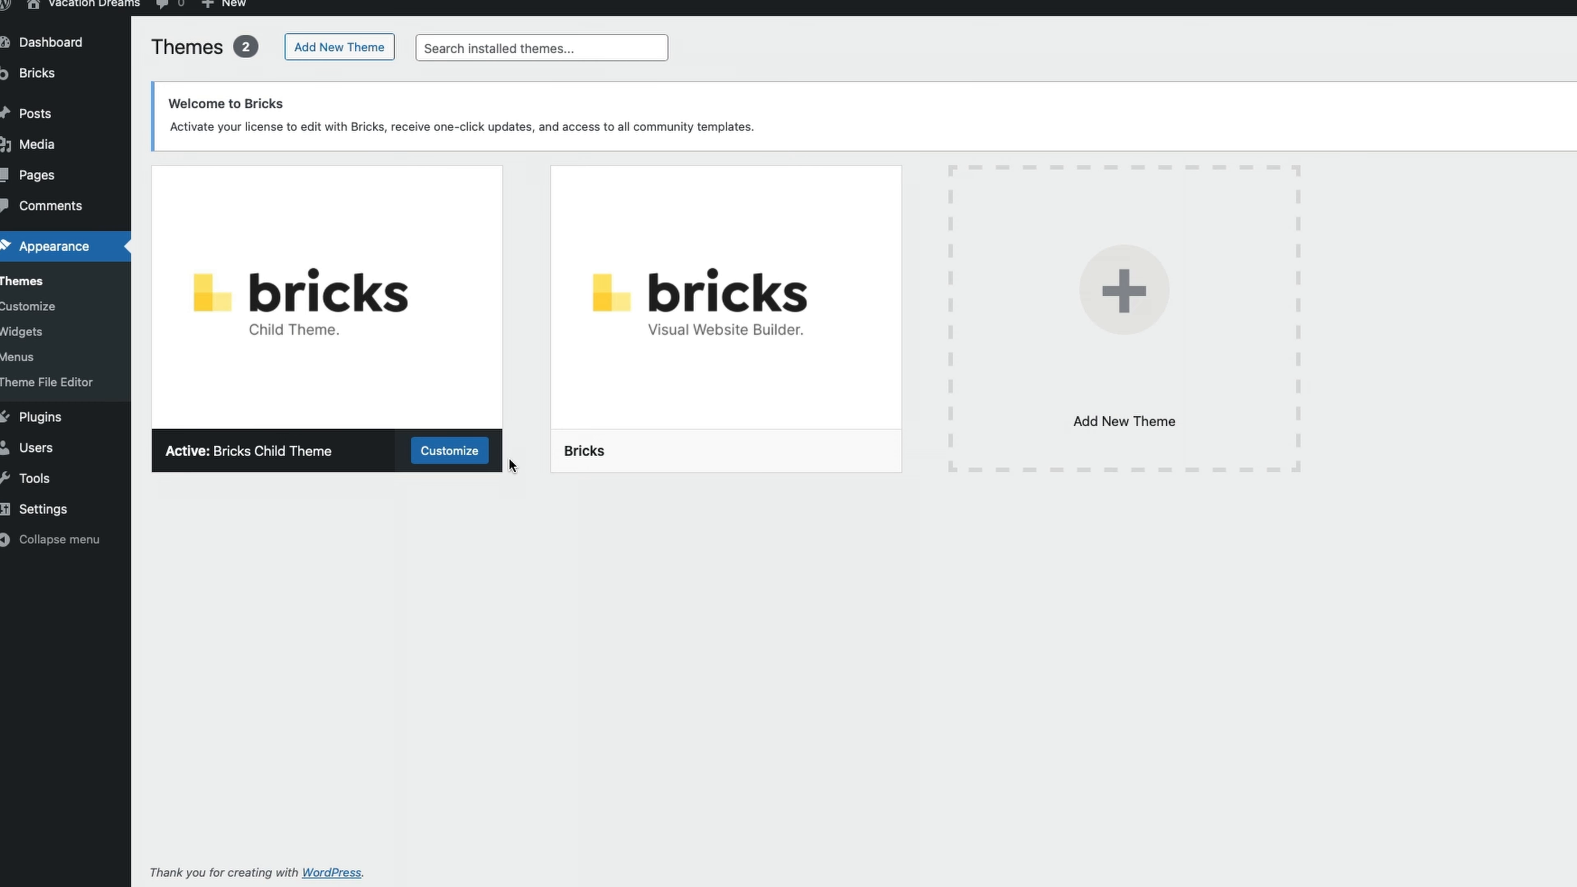
# - Delete the Hello Dolly plugin in the WordPress admin and activate the Automatic.css plugin
pyautogui.moveTo(41, 417)
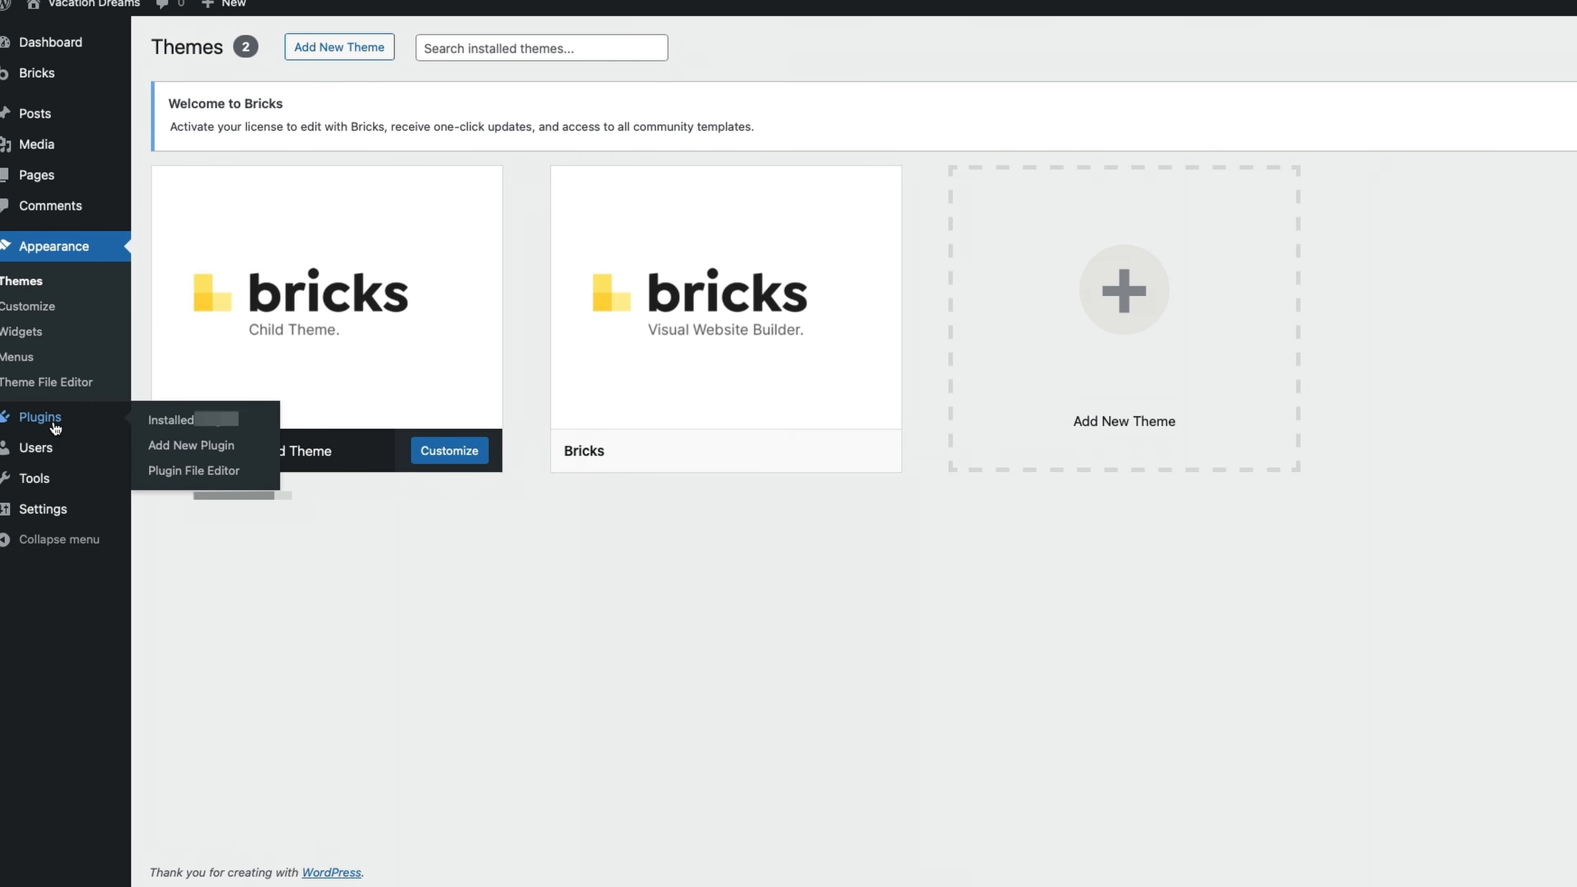
pyautogui.click(211, 425)
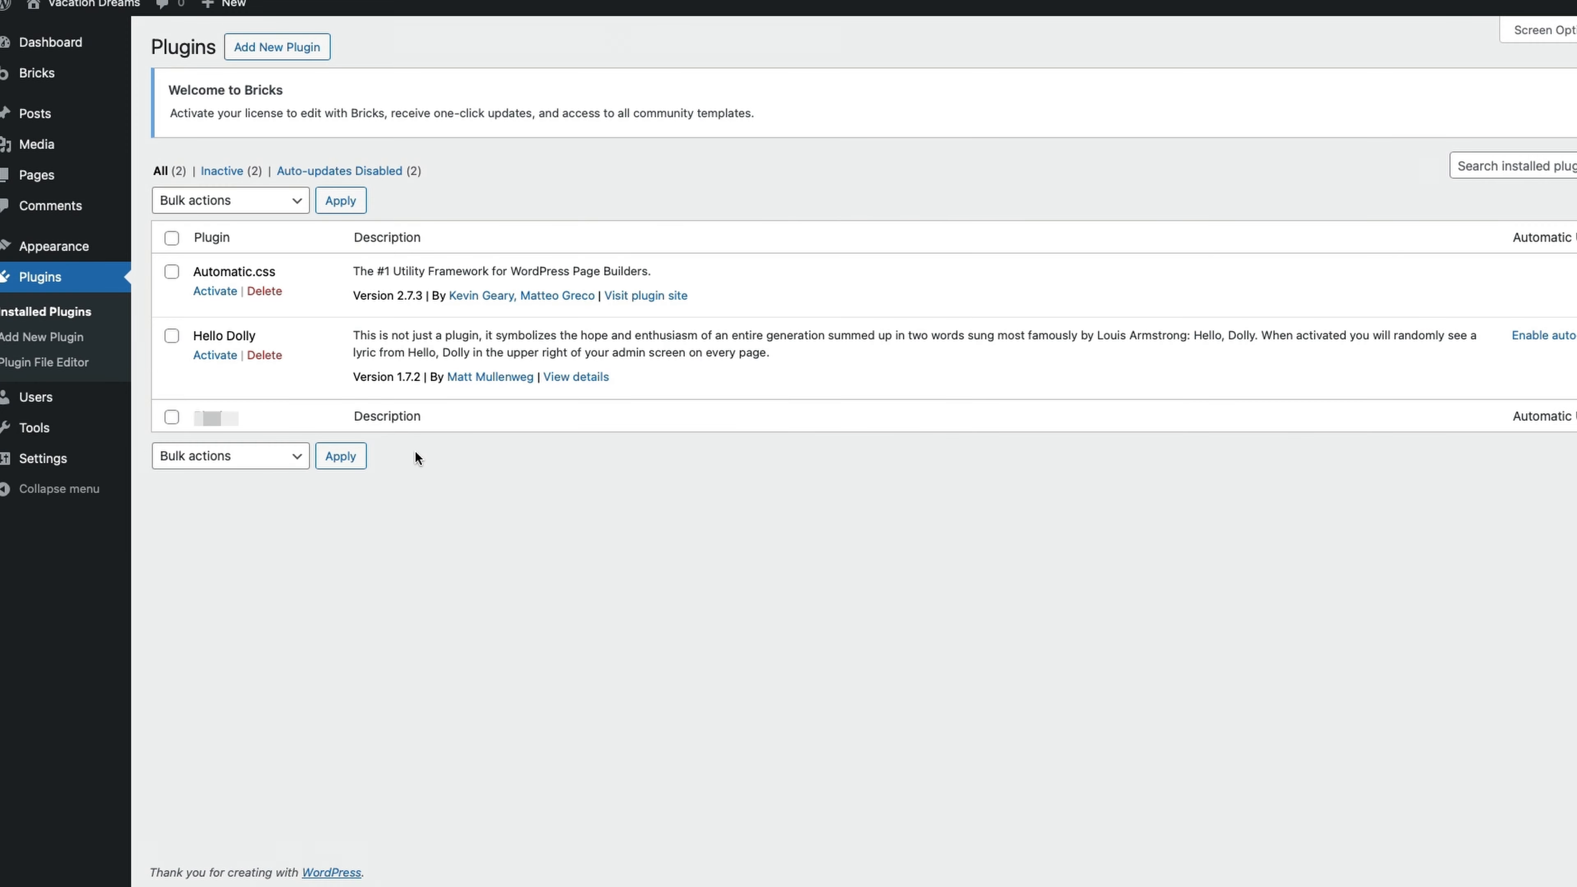
pyautogui.click(265, 355)
pyautogui.click(1009, 429)
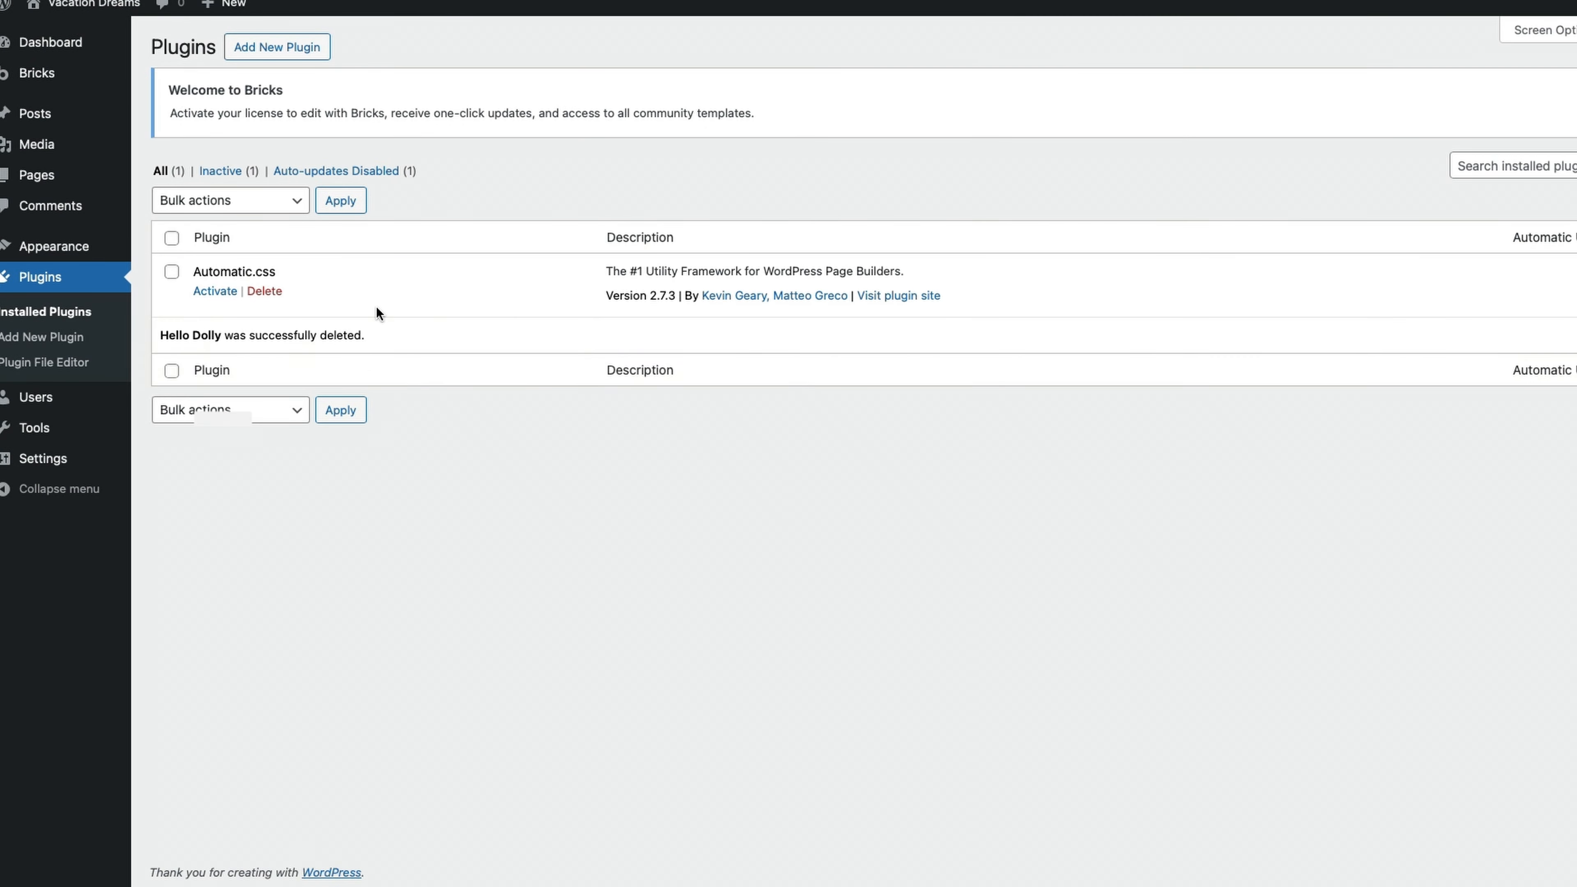
pyautogui.click(214, 292)
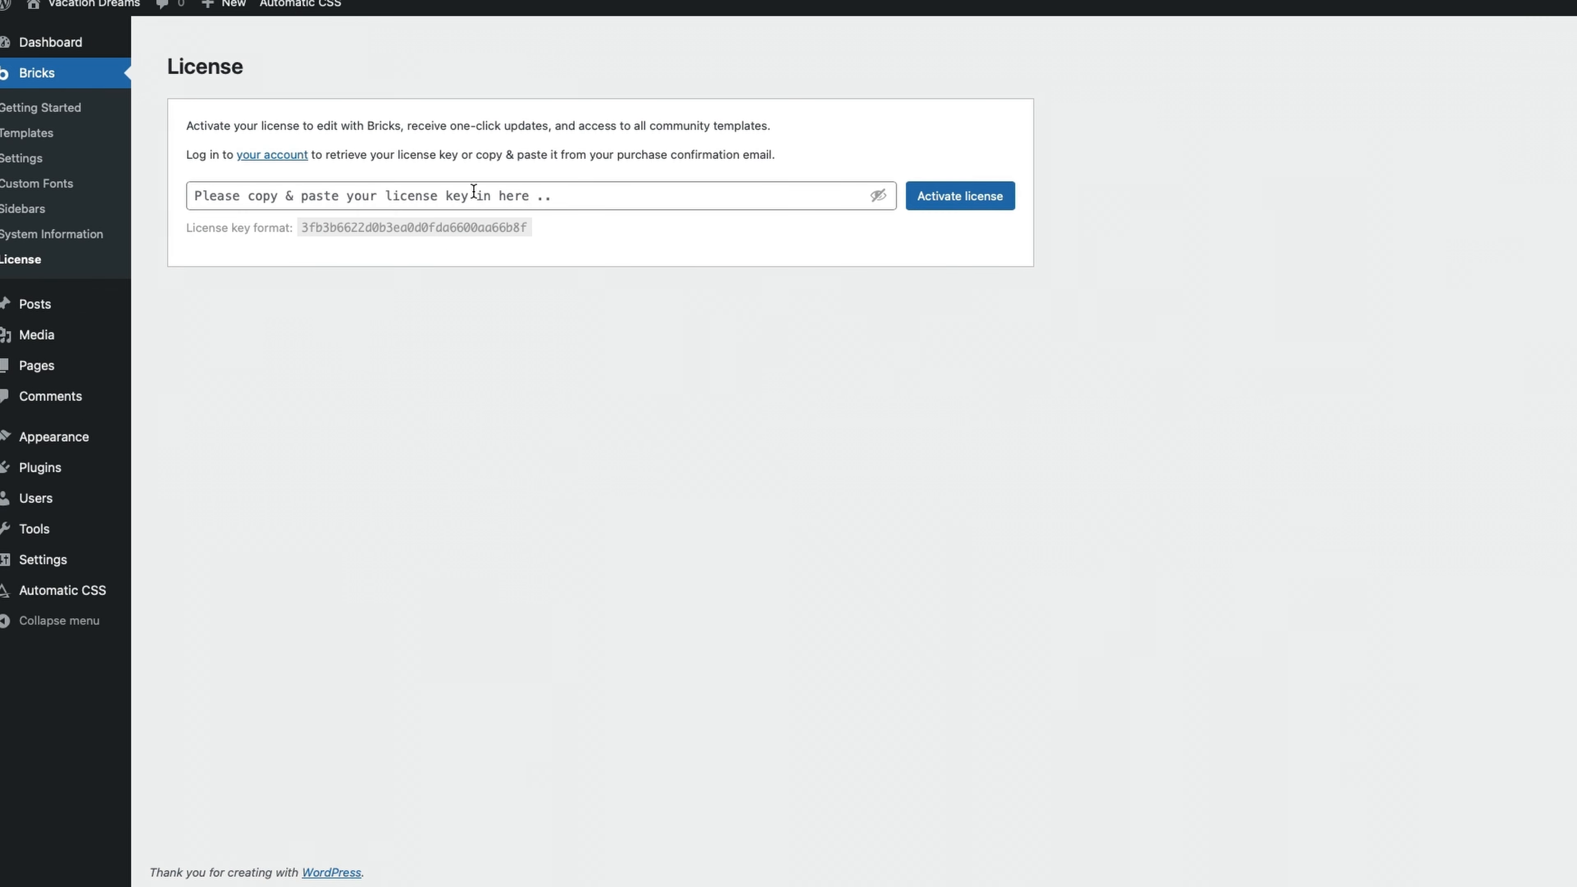
# - Paste the Bricks license key and activate the license
pyautogui.click(474, 192)
pyautogui.press('super+v')
pyautogui.click(950, 196)
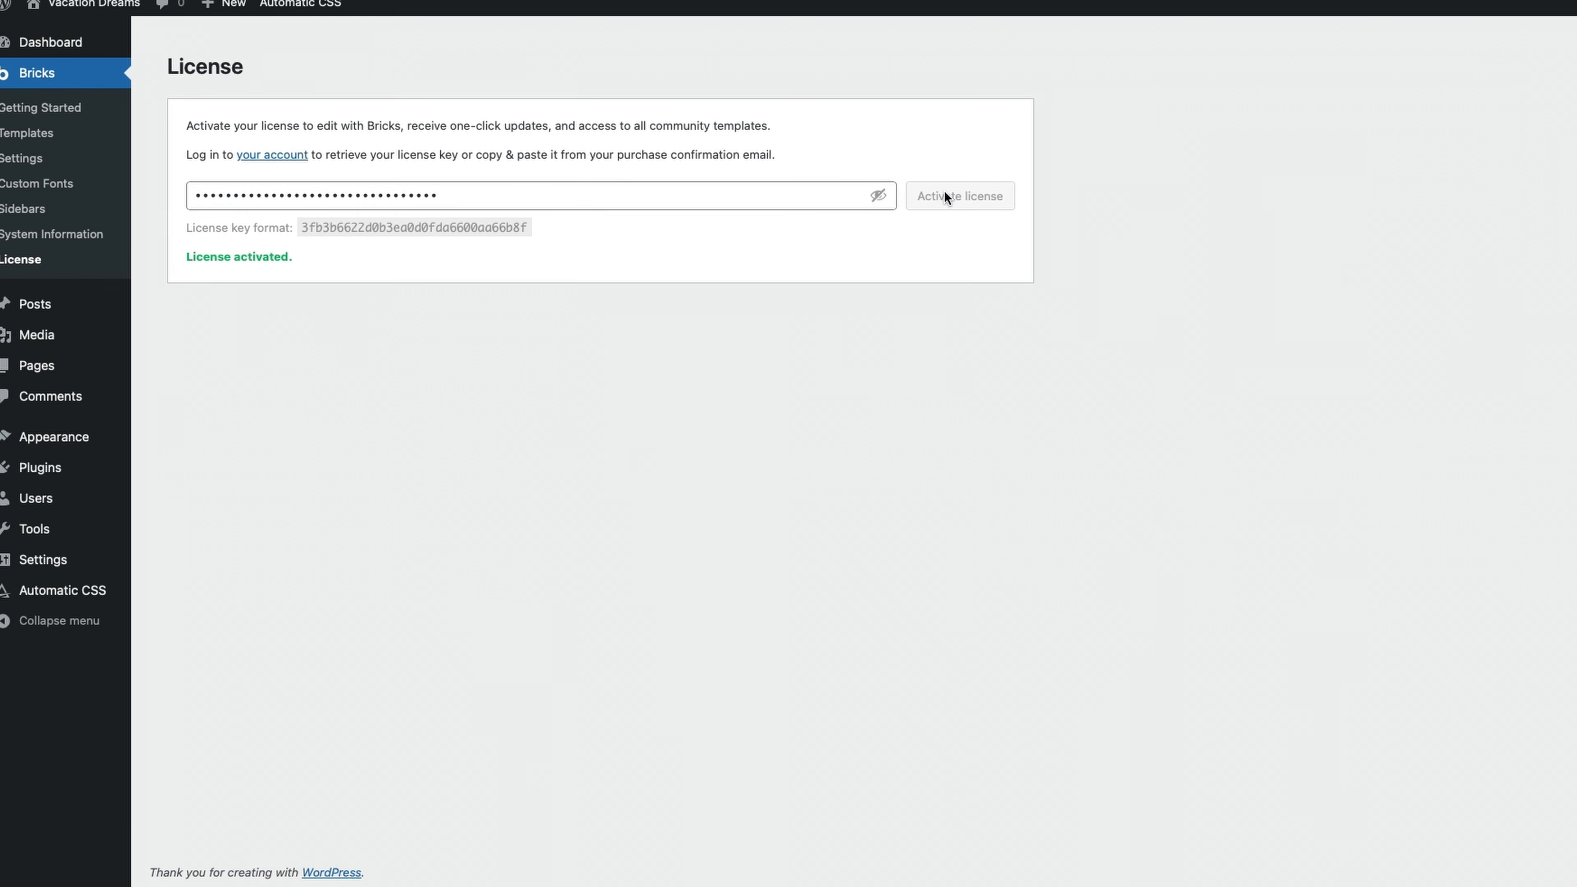
# - Paste the license key in Automatic CSS's plugin license options, then save and activate it
pyautogui.moveTo(112, 593)
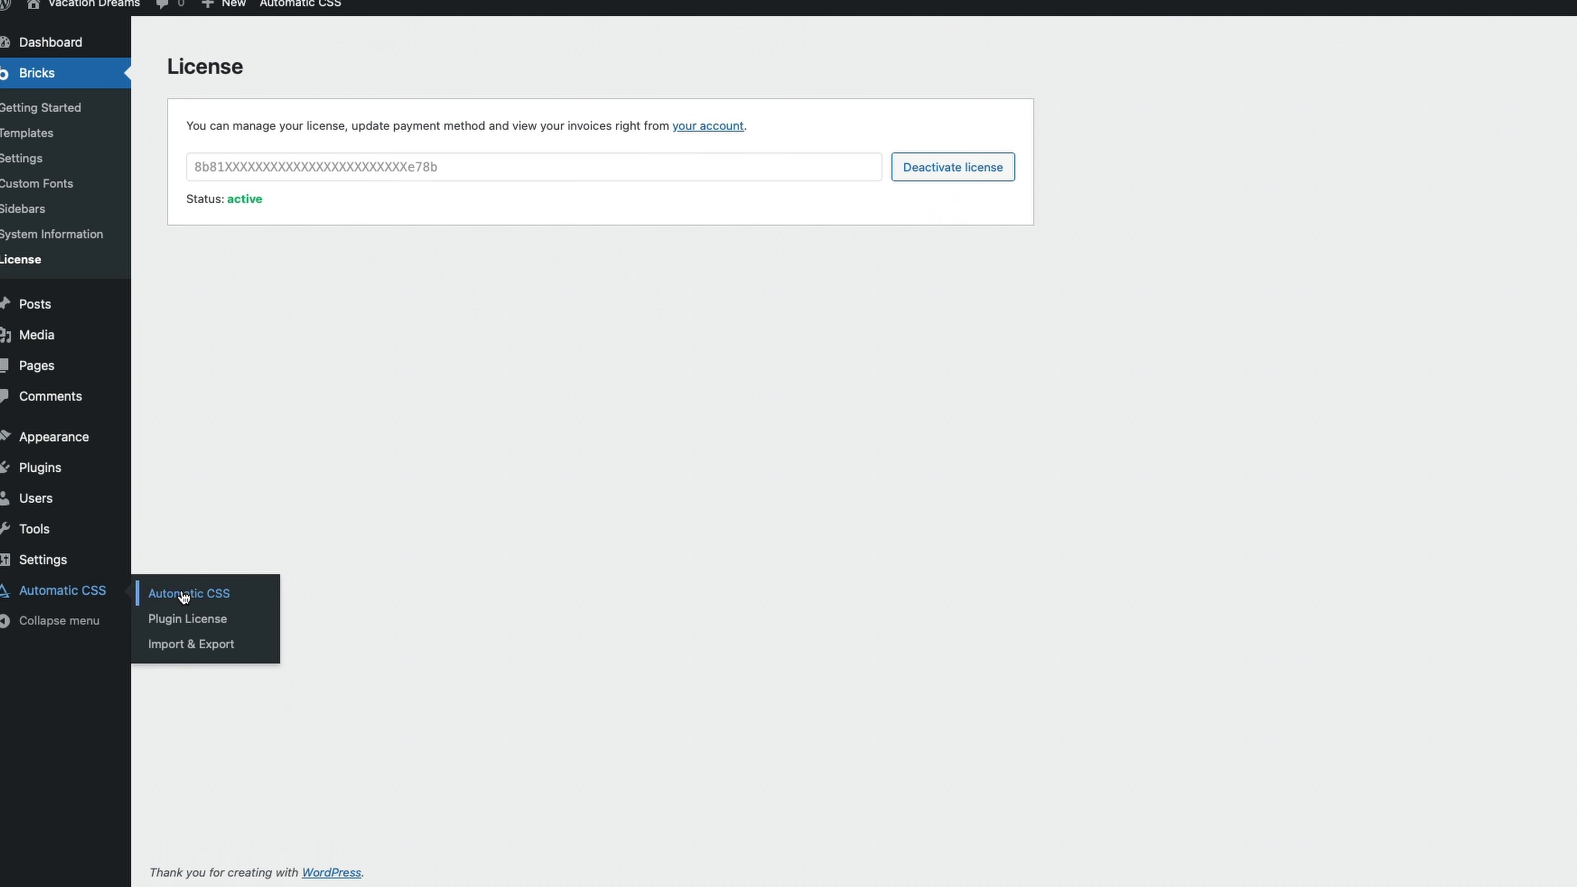
pyautogui.click(193, 619)
pyautogui.click(447, 160)
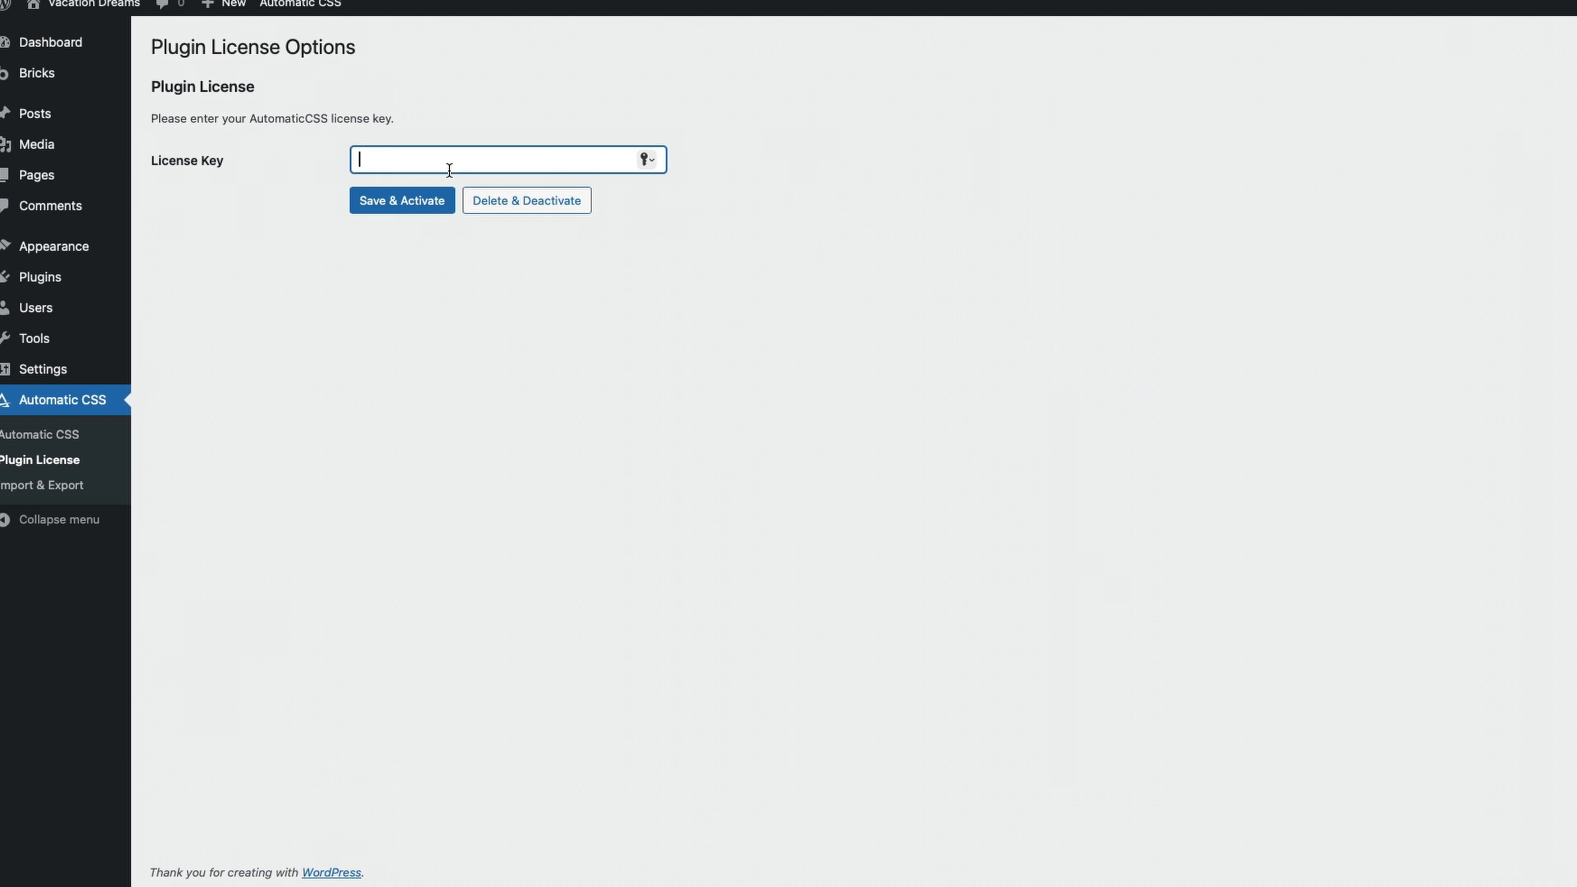
pyautogui.press('super+v')
pyautogui.click(422, 200)
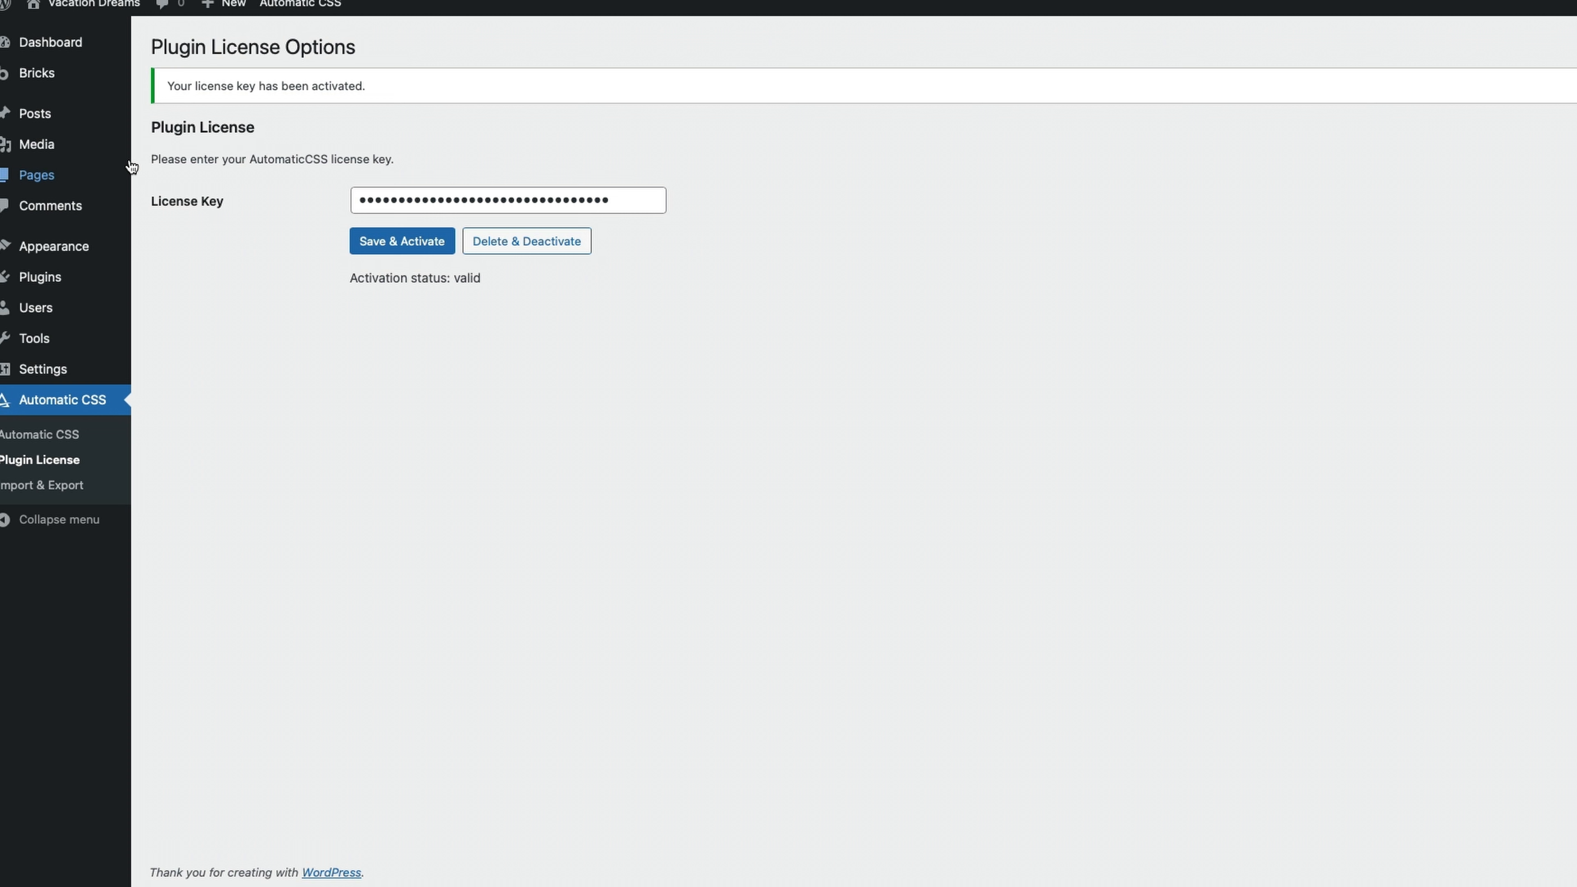
# - Enable SVG uploads for Administrator in the general Bricks settings and save
pyautogui.moveTo(126, 81)
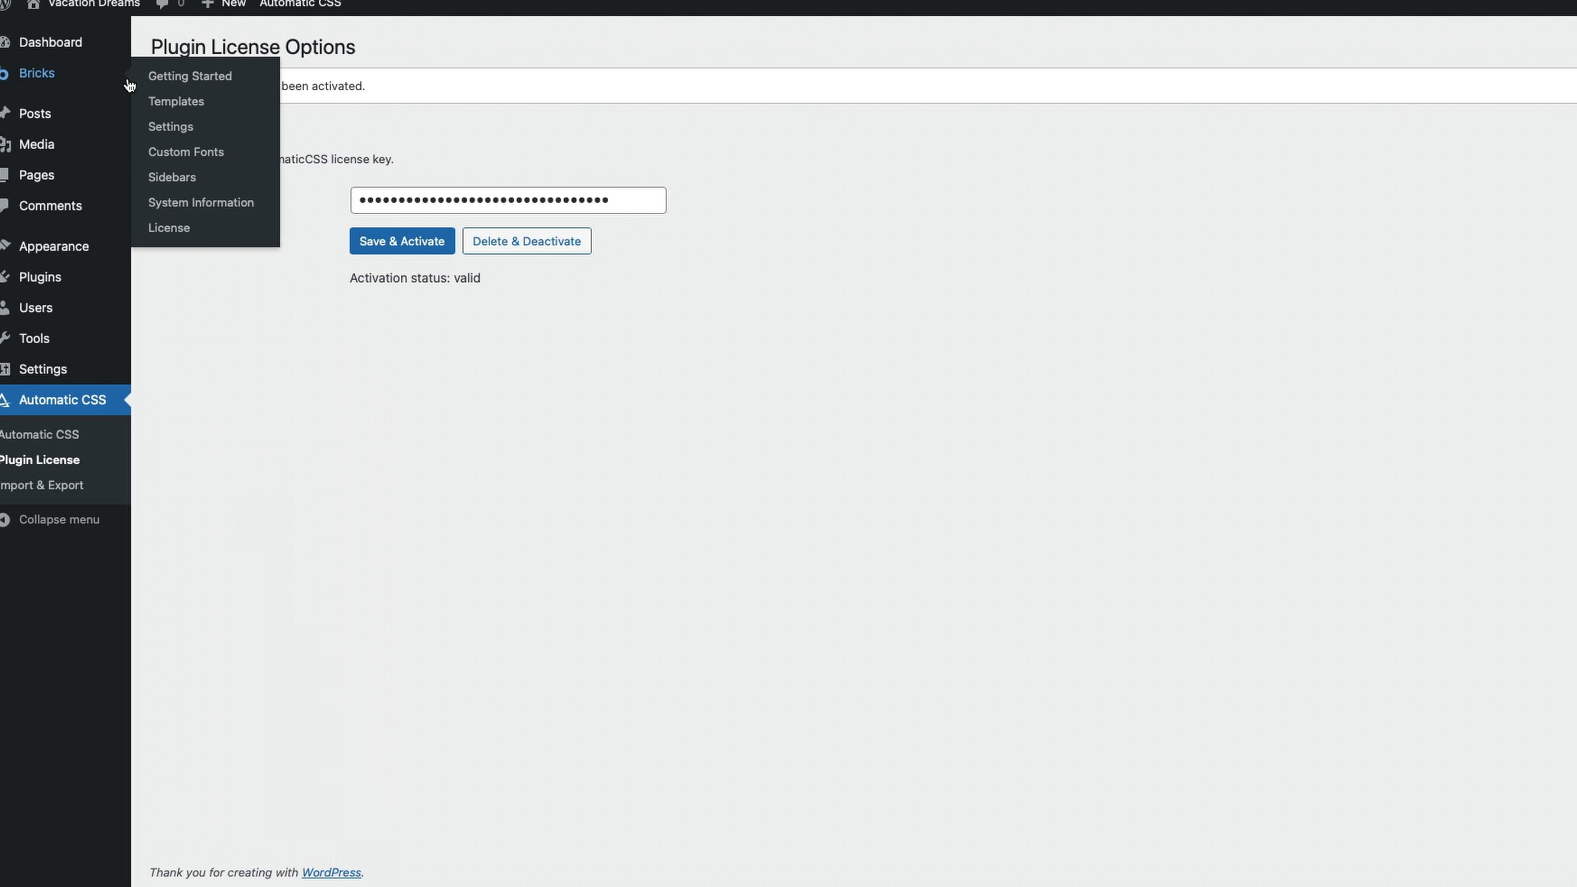
pyautogui.click(182, 131)
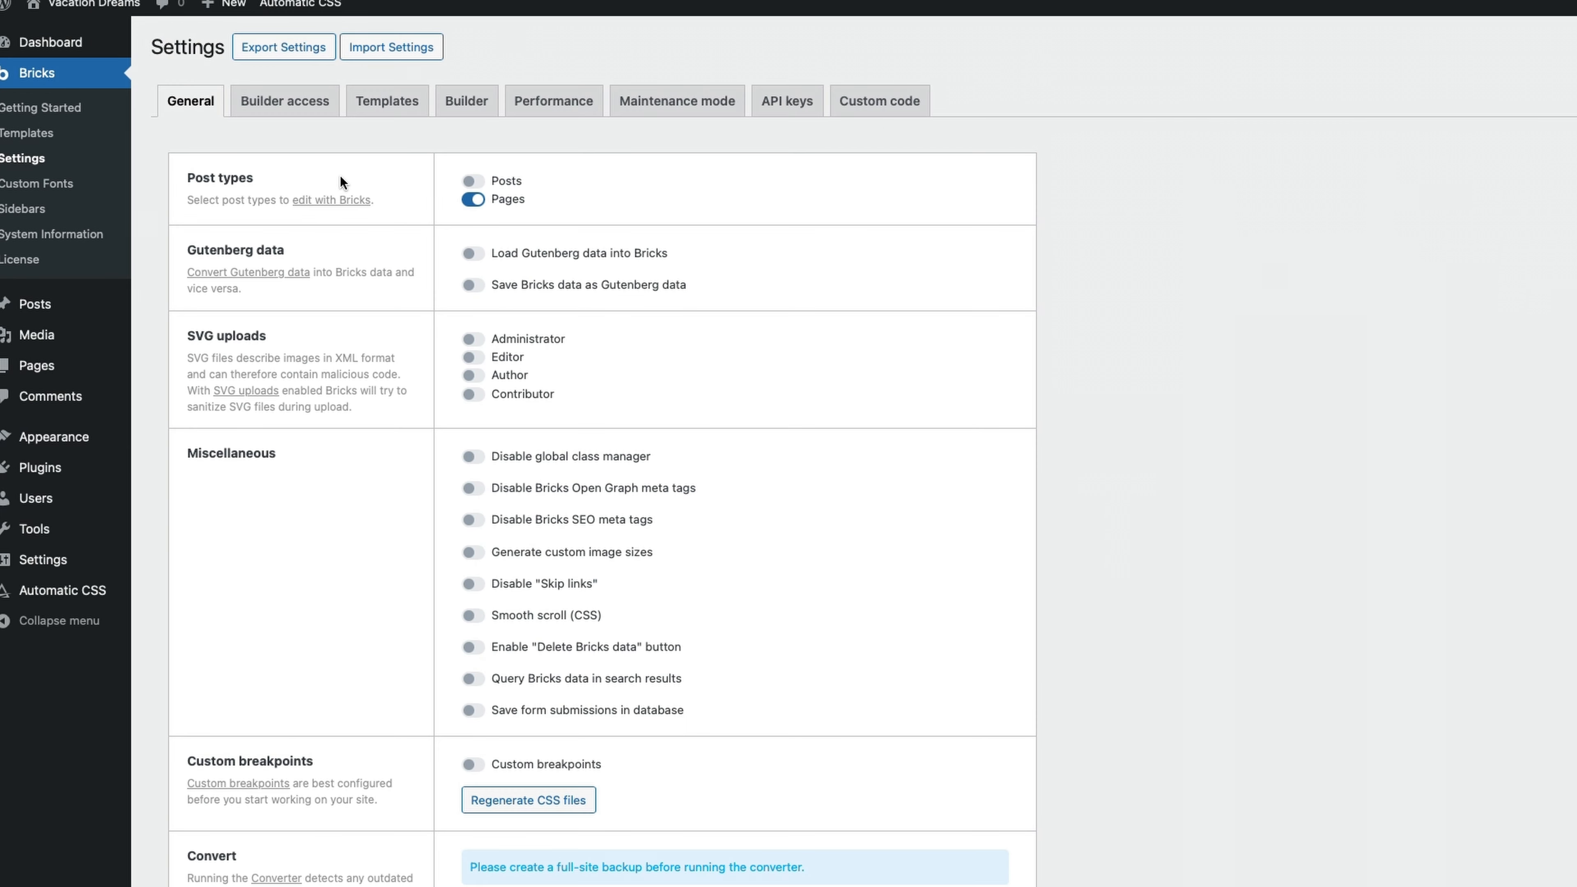
pyautogui.click(472, 339)
pyautogui.scroll(-9, 422, 385)
pyautogui.click(246, 821)
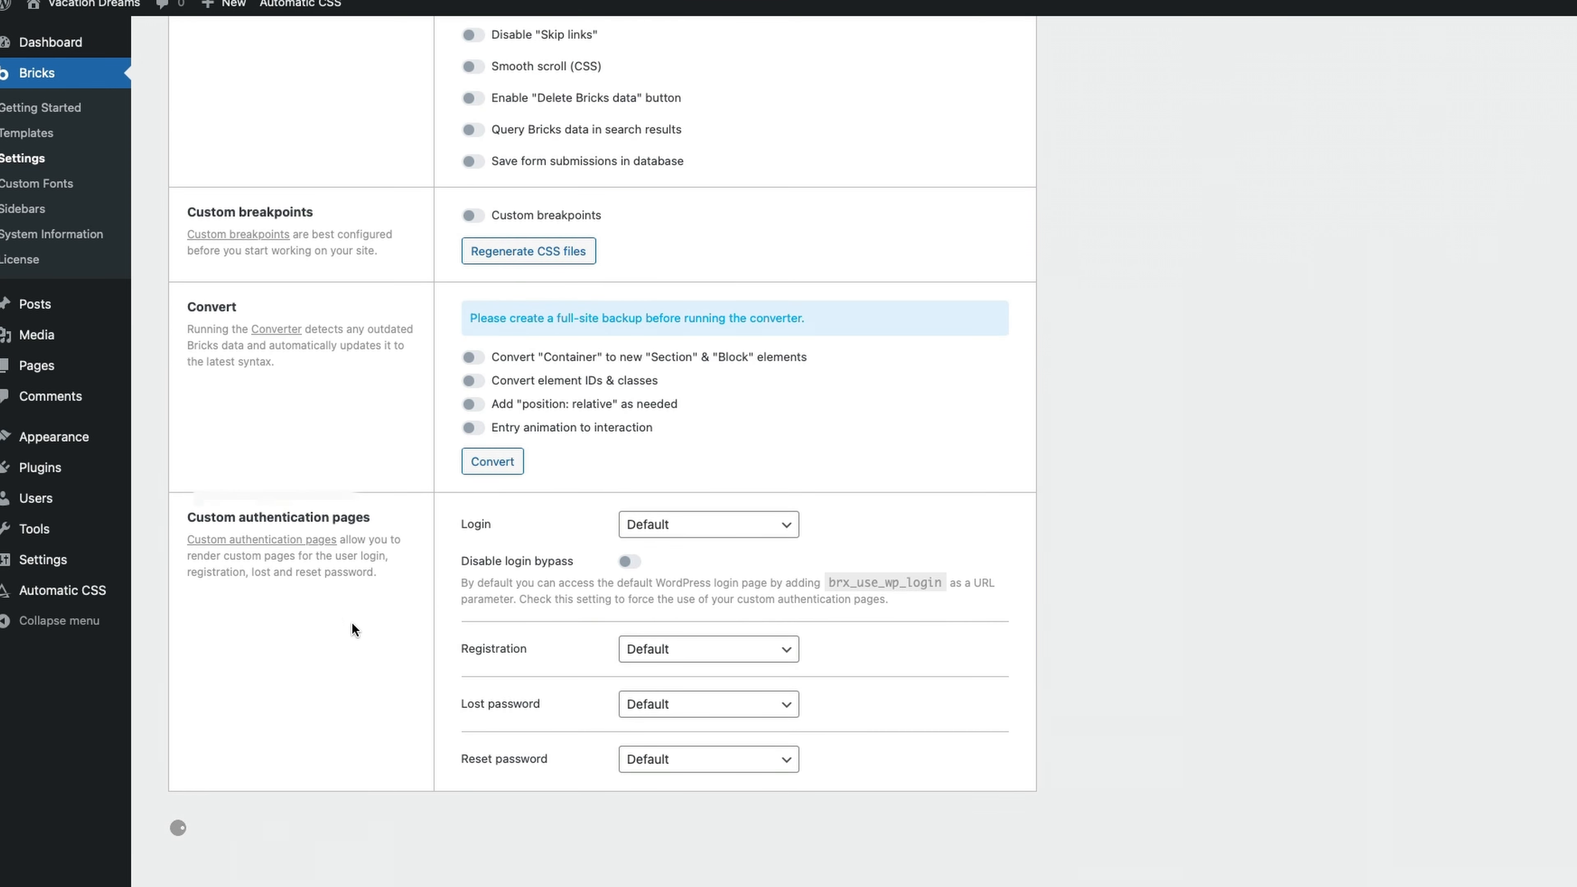
# - Allow code execution for Administrator in the Bricks builder access settings and save
pyautogui.click(307, 159)
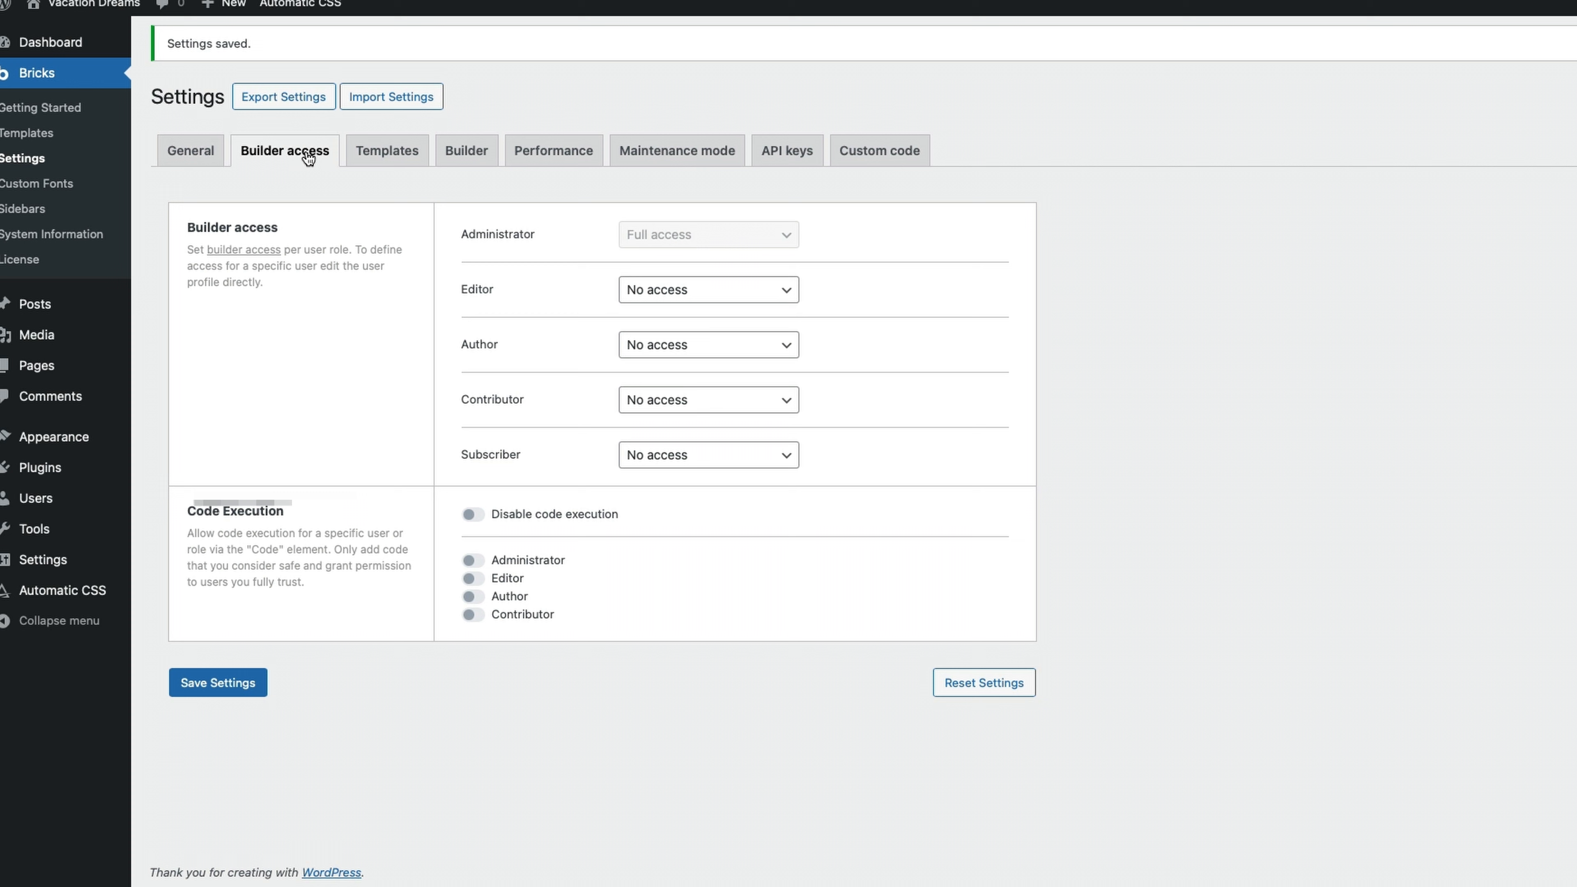
pyautogui.click(471, 562)
pyautogui.click(220, 679)
# - Set the toolbar logo link to Dashboard in the Bricks builder settings and save
pyautogui.click(468, 153)
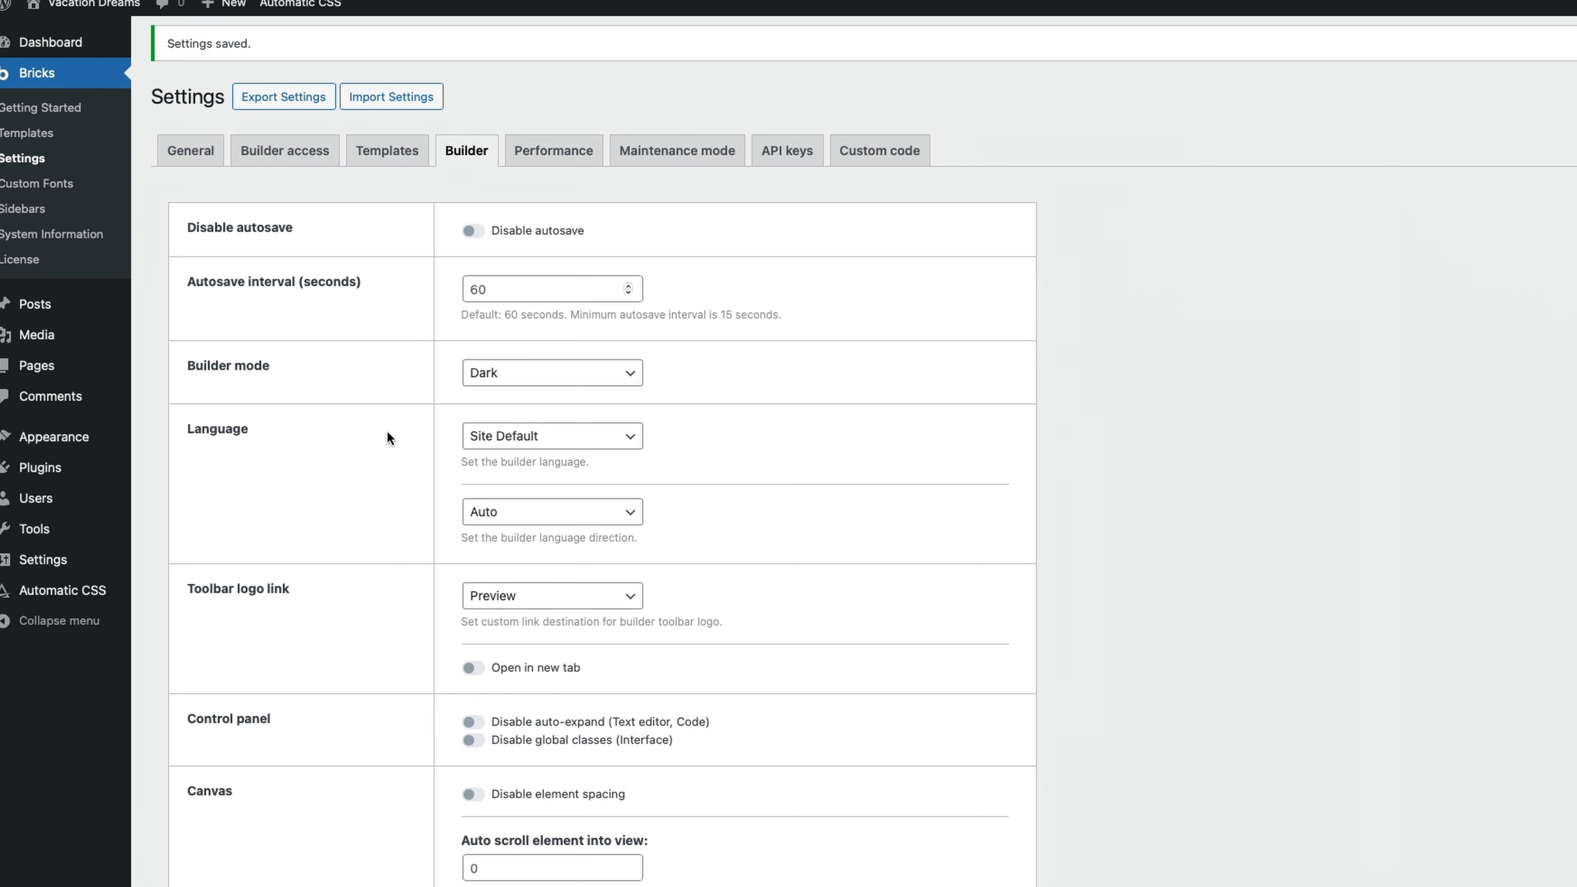
pyautogui.click(531, 599)
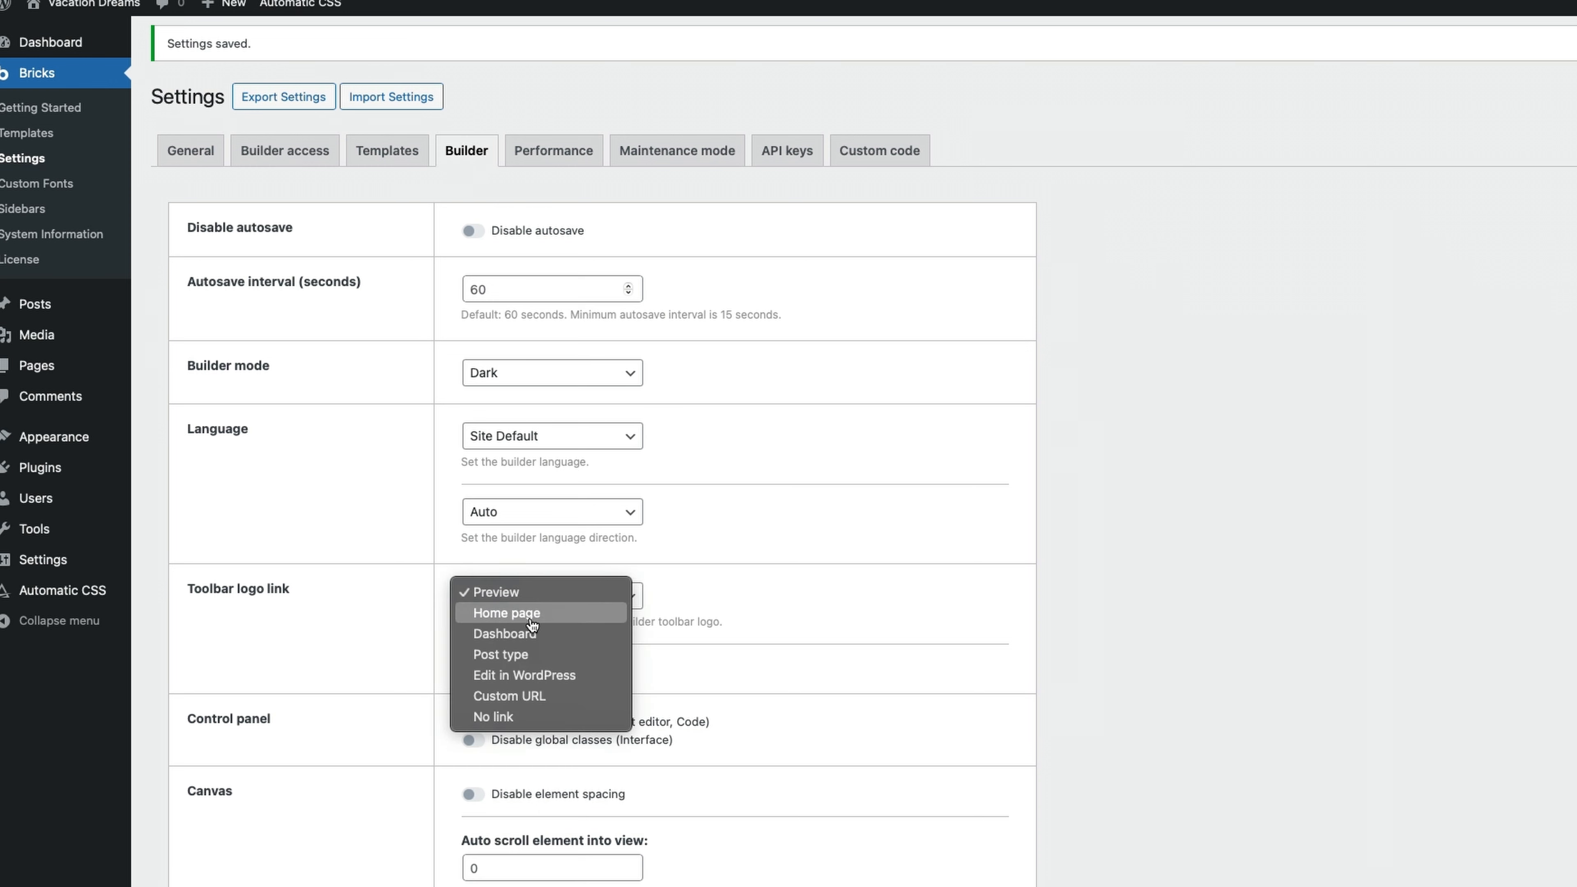
pyautogui.click(531, 633)
pyautogui.scroll(-20, 364, 646)
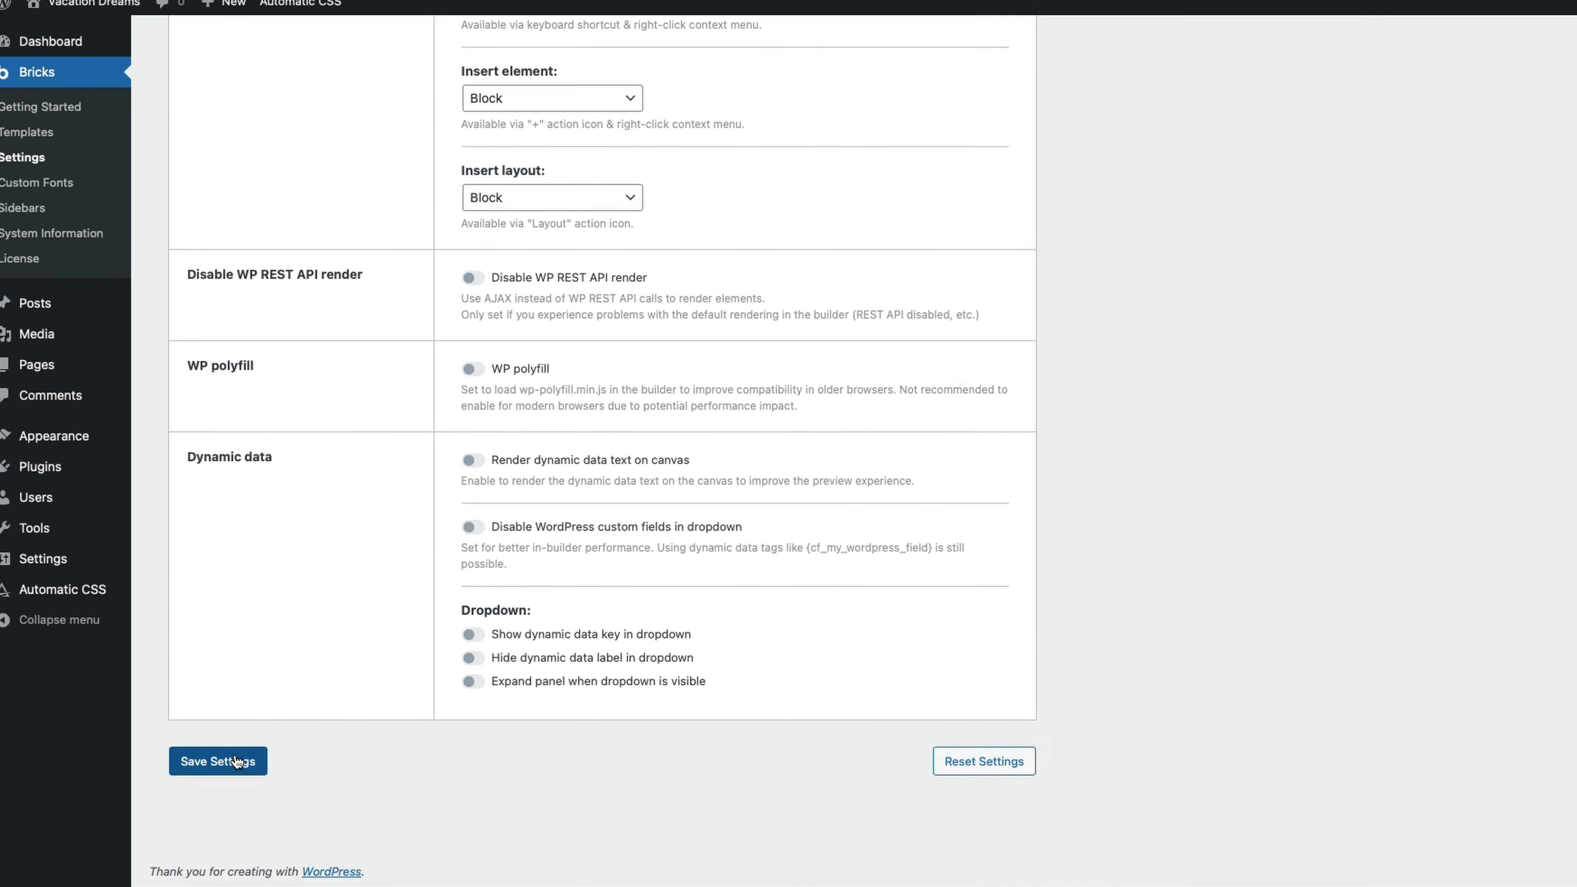
pyautogui.click(234, 761)
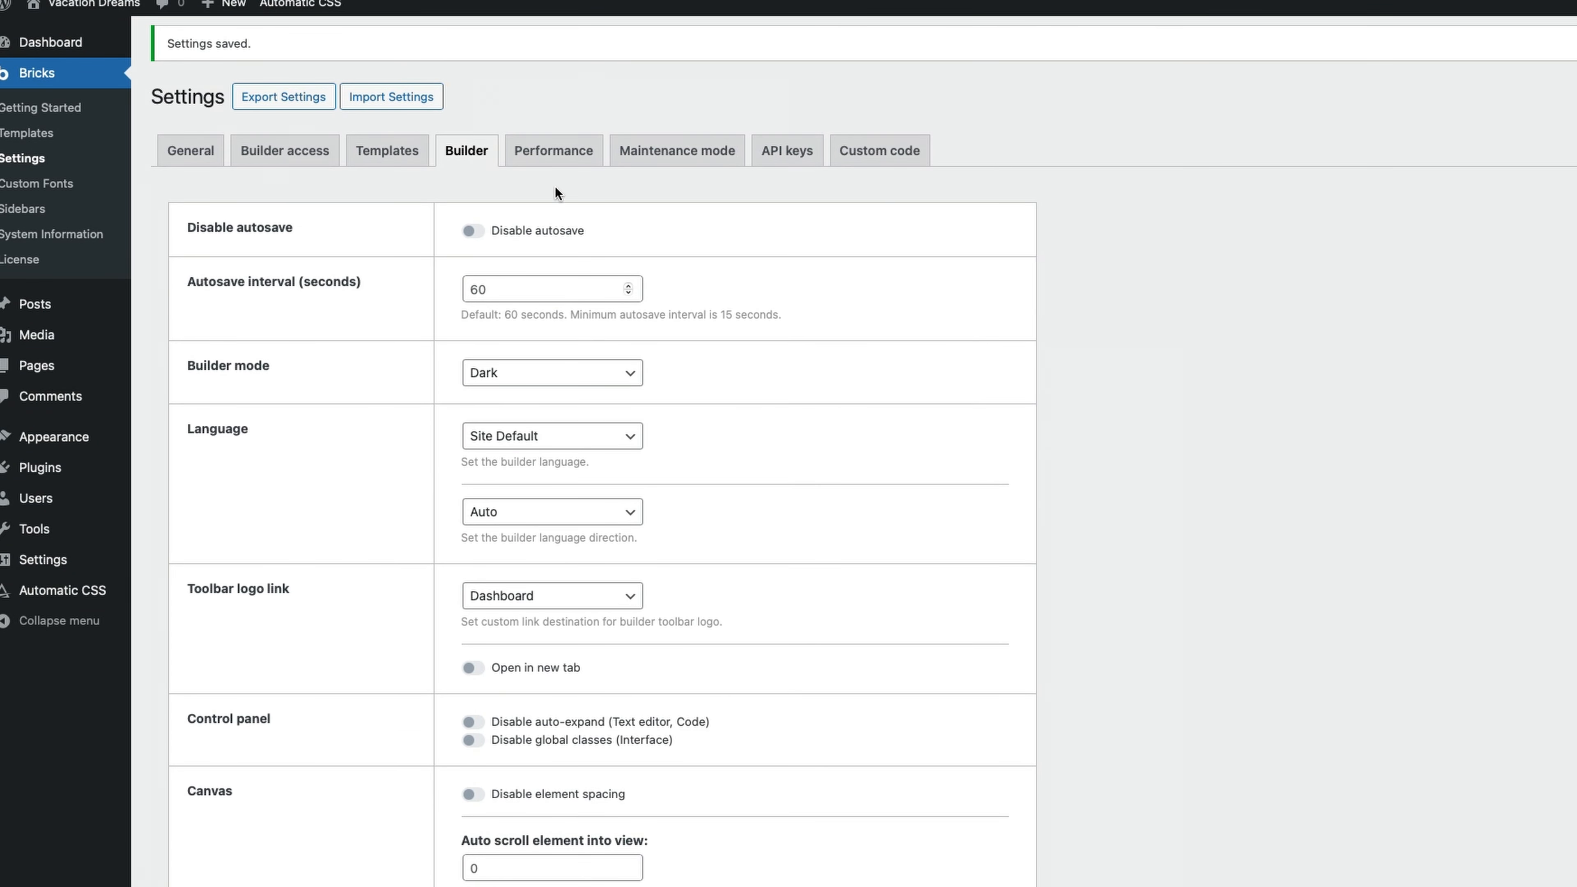
# - Turn on Disable Google Fonts in the Bricks performance settings, save, and return to the general settings
pyautogui.click(563, 160)
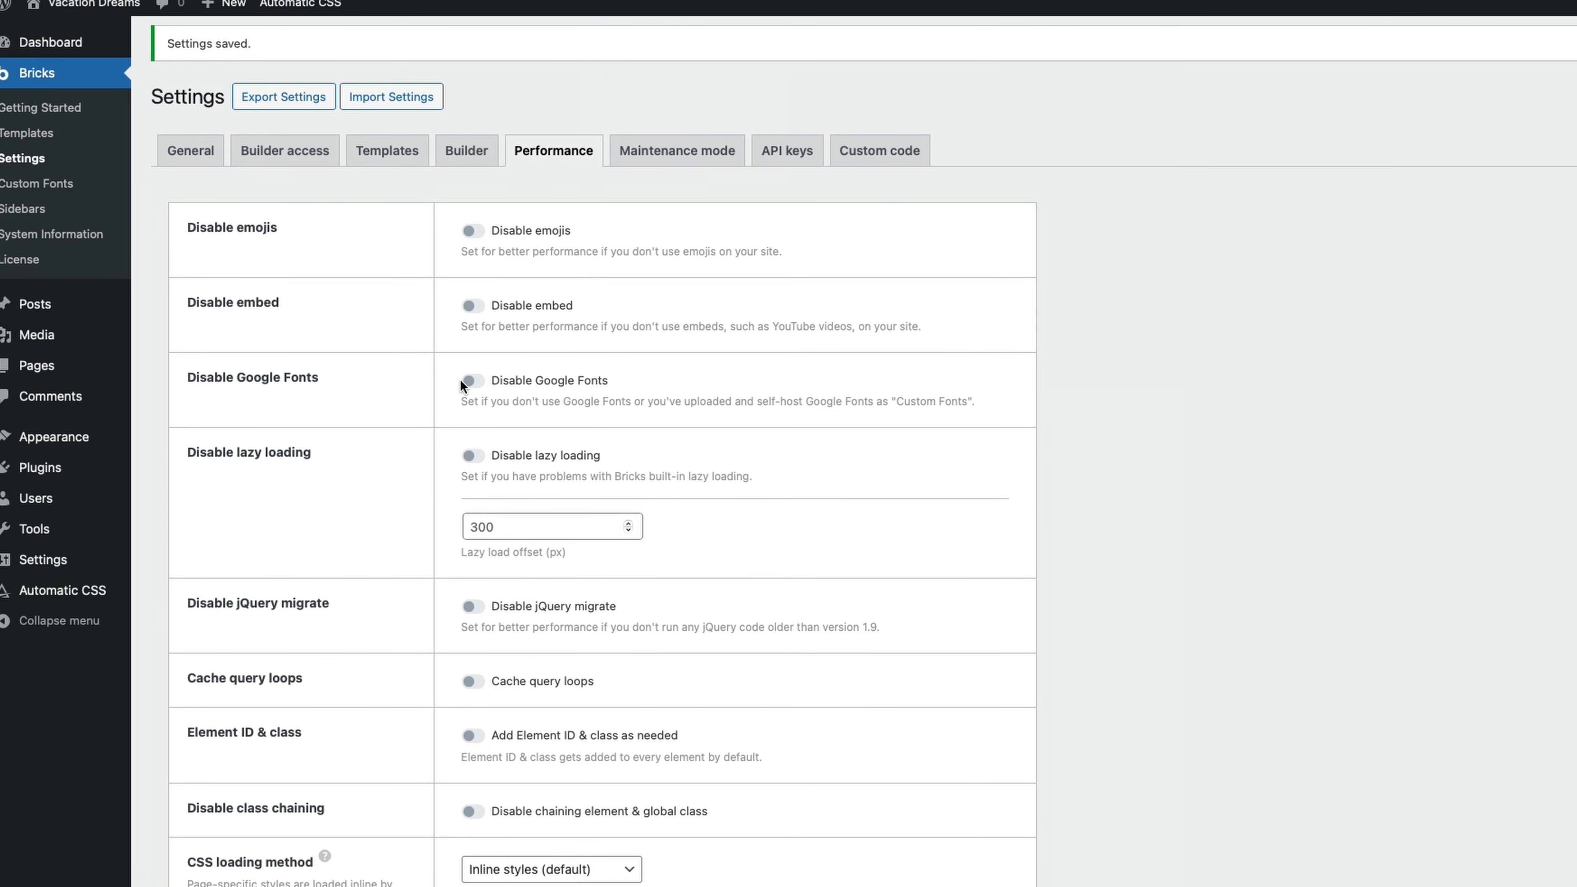
pyautogui.click(474, 382)
pyautogui.scroll(-6, 384, 399)
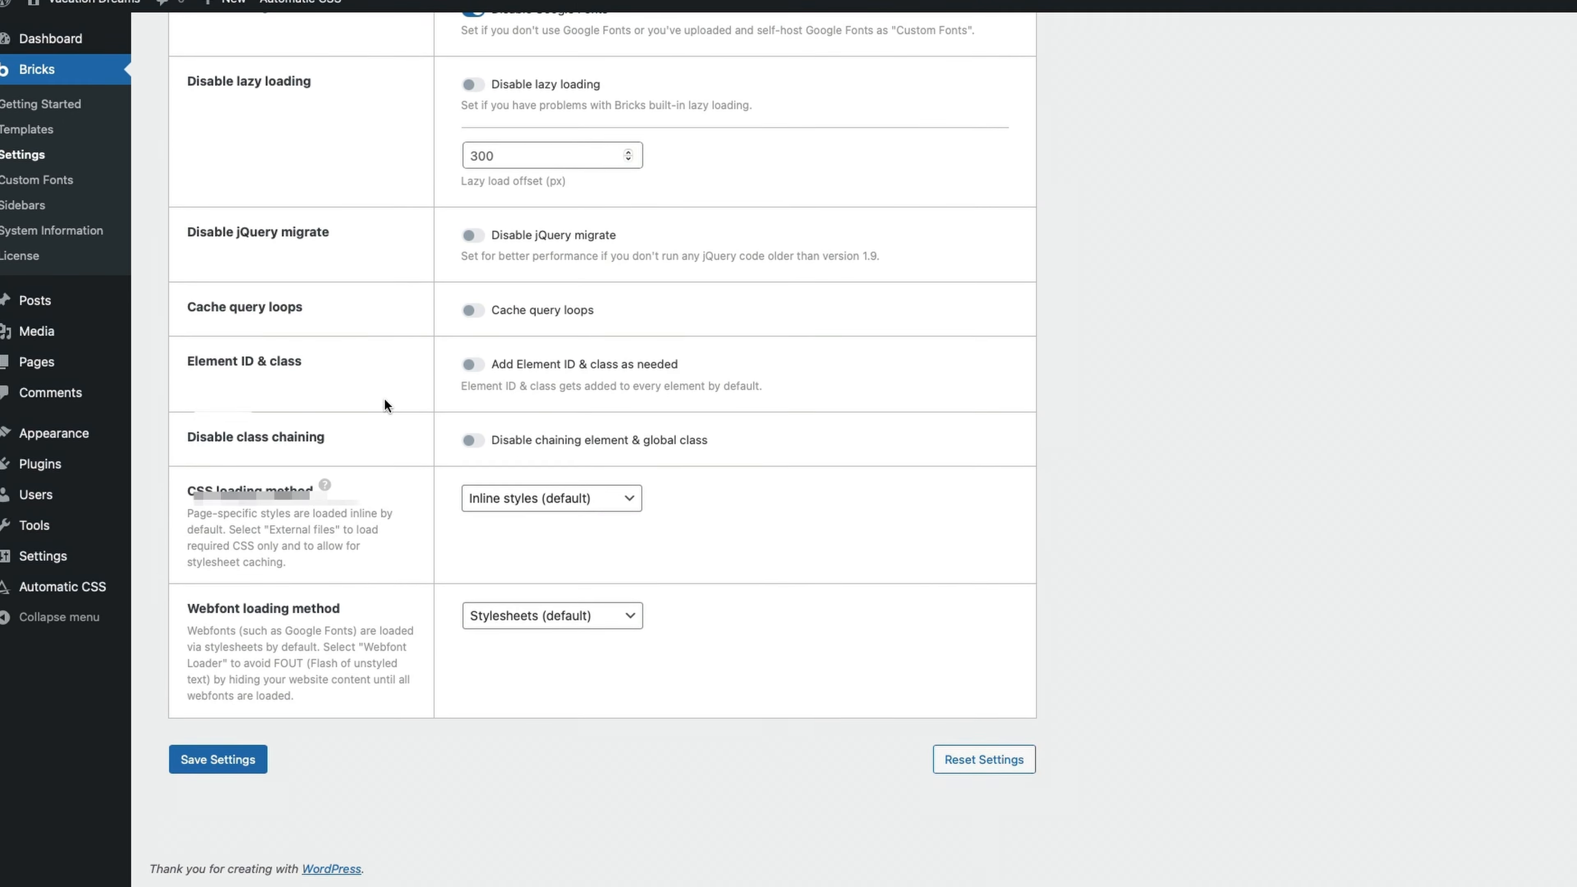
pyautogui.click(218, 759)
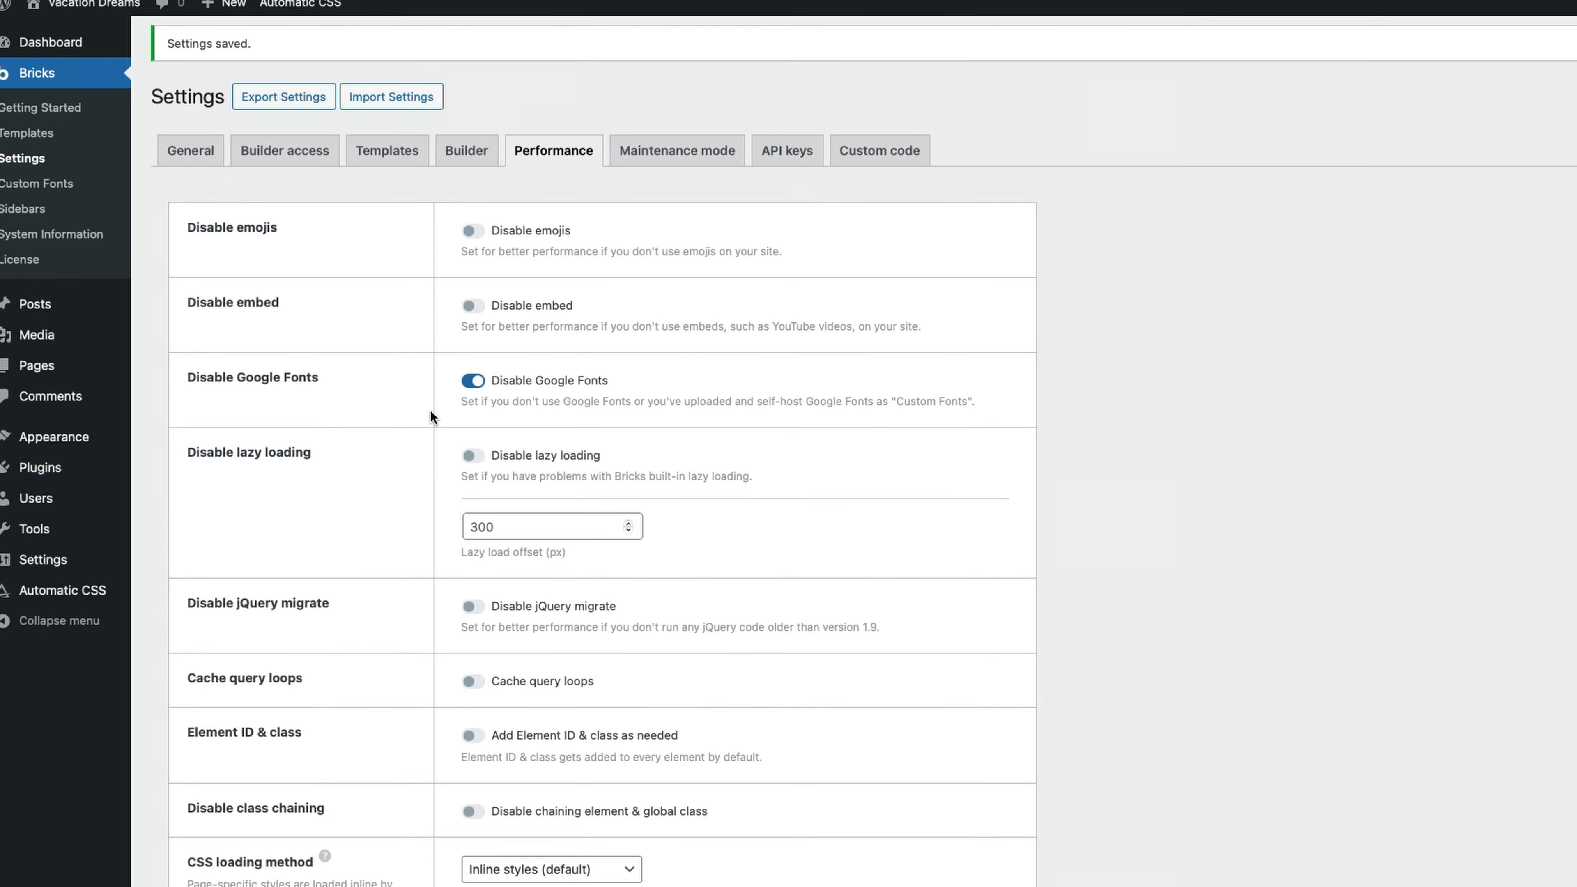
pyautogui.click(64, 164)
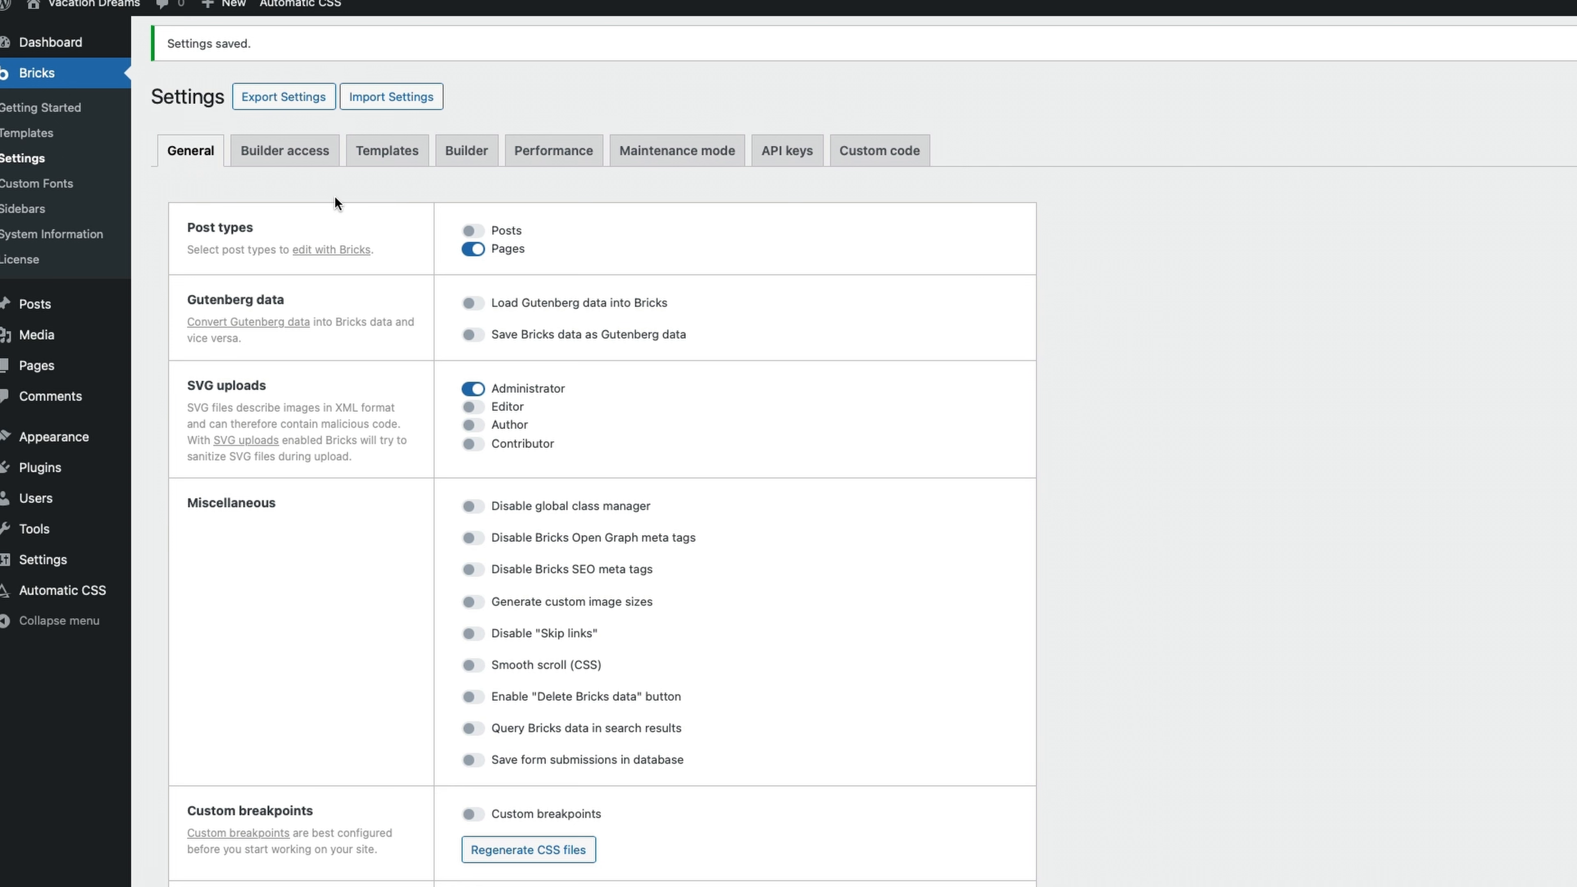
pyautogui.click(387, 151)
pyautogui.scroll(-5, 404, 536)
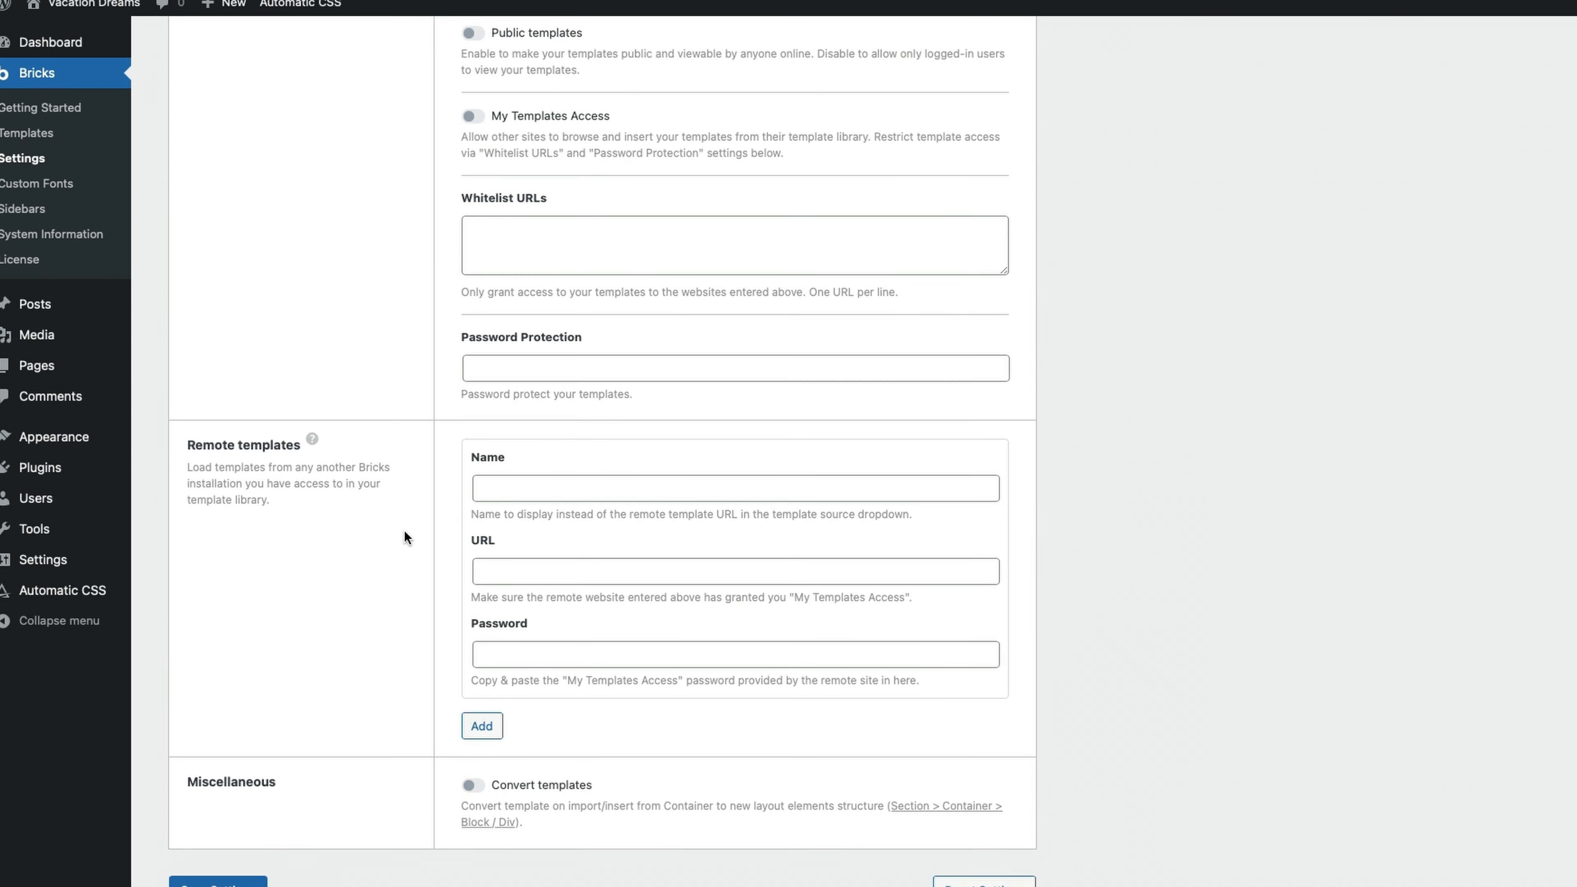
pyautogui.scroll(-1, 404, 536)
pyautogui.click(519, 499)
pyautogui.write('Liite')
pyautogui.click(590, 584)
pyautogui.write('h')
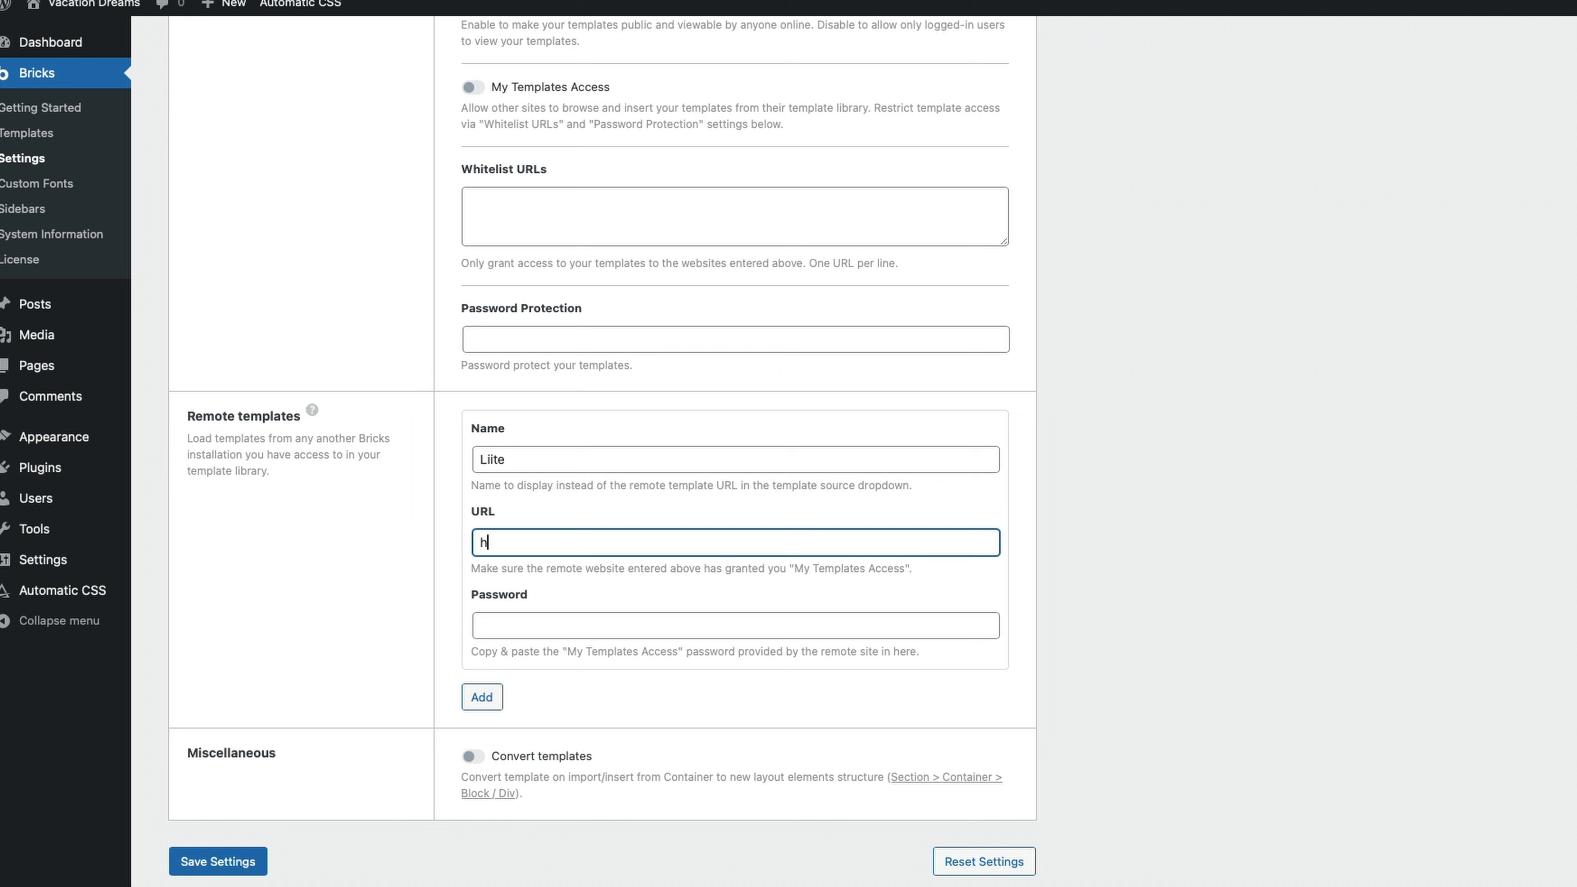
pyautogui.write('ttps://bricks.liite.io/')
pyautogui.click(218, 762)
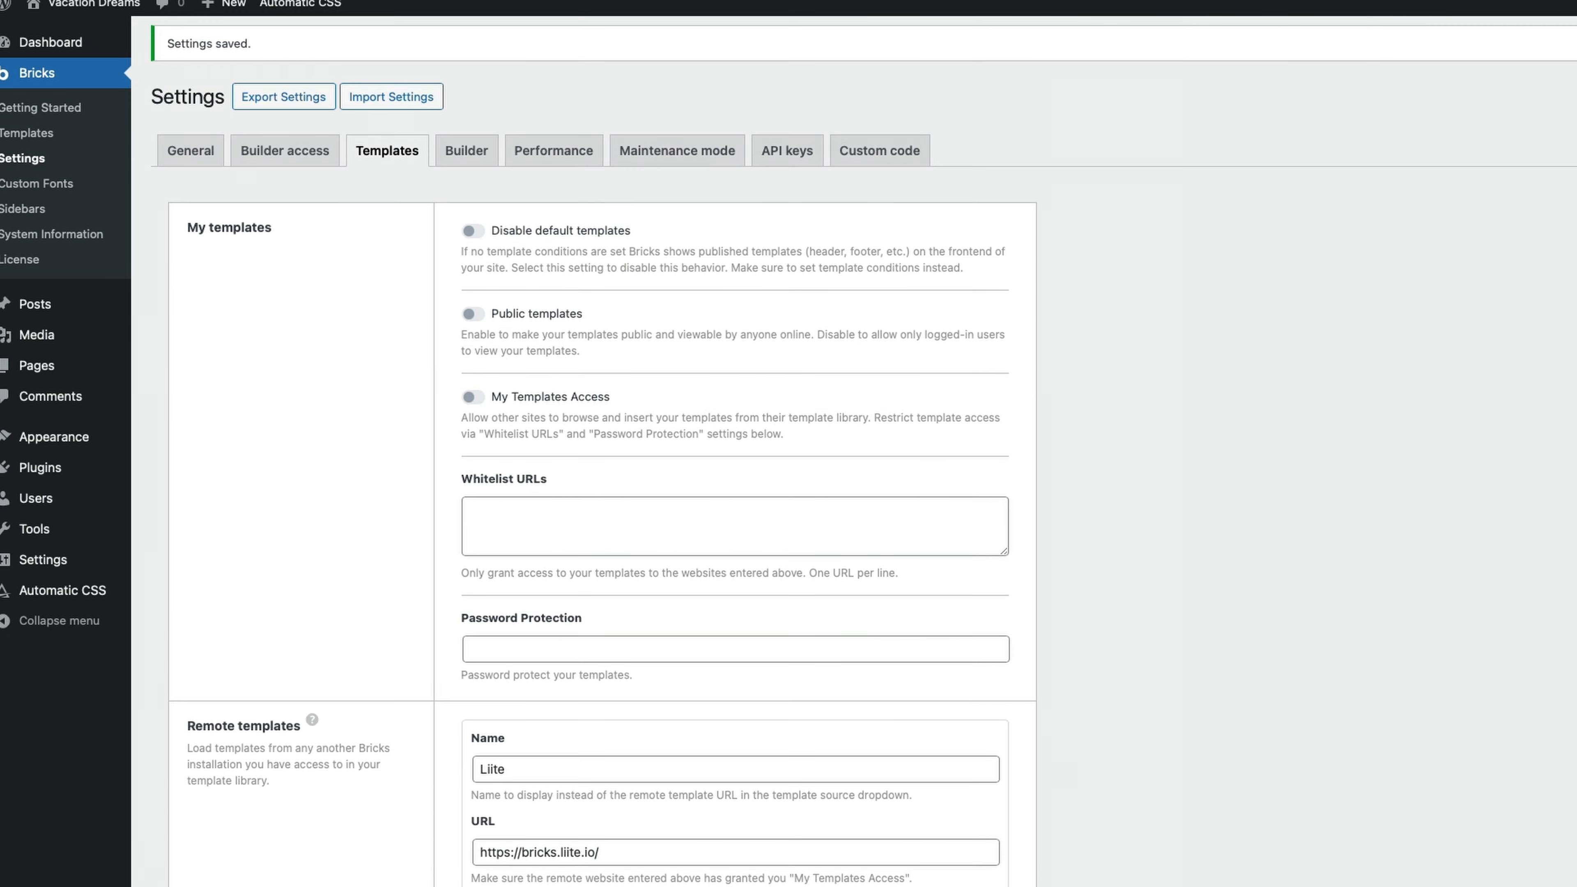
# - Activate Pro Mode in the Automatic.css framework options and save the changes
pyautogui.moveTo(91, 597)
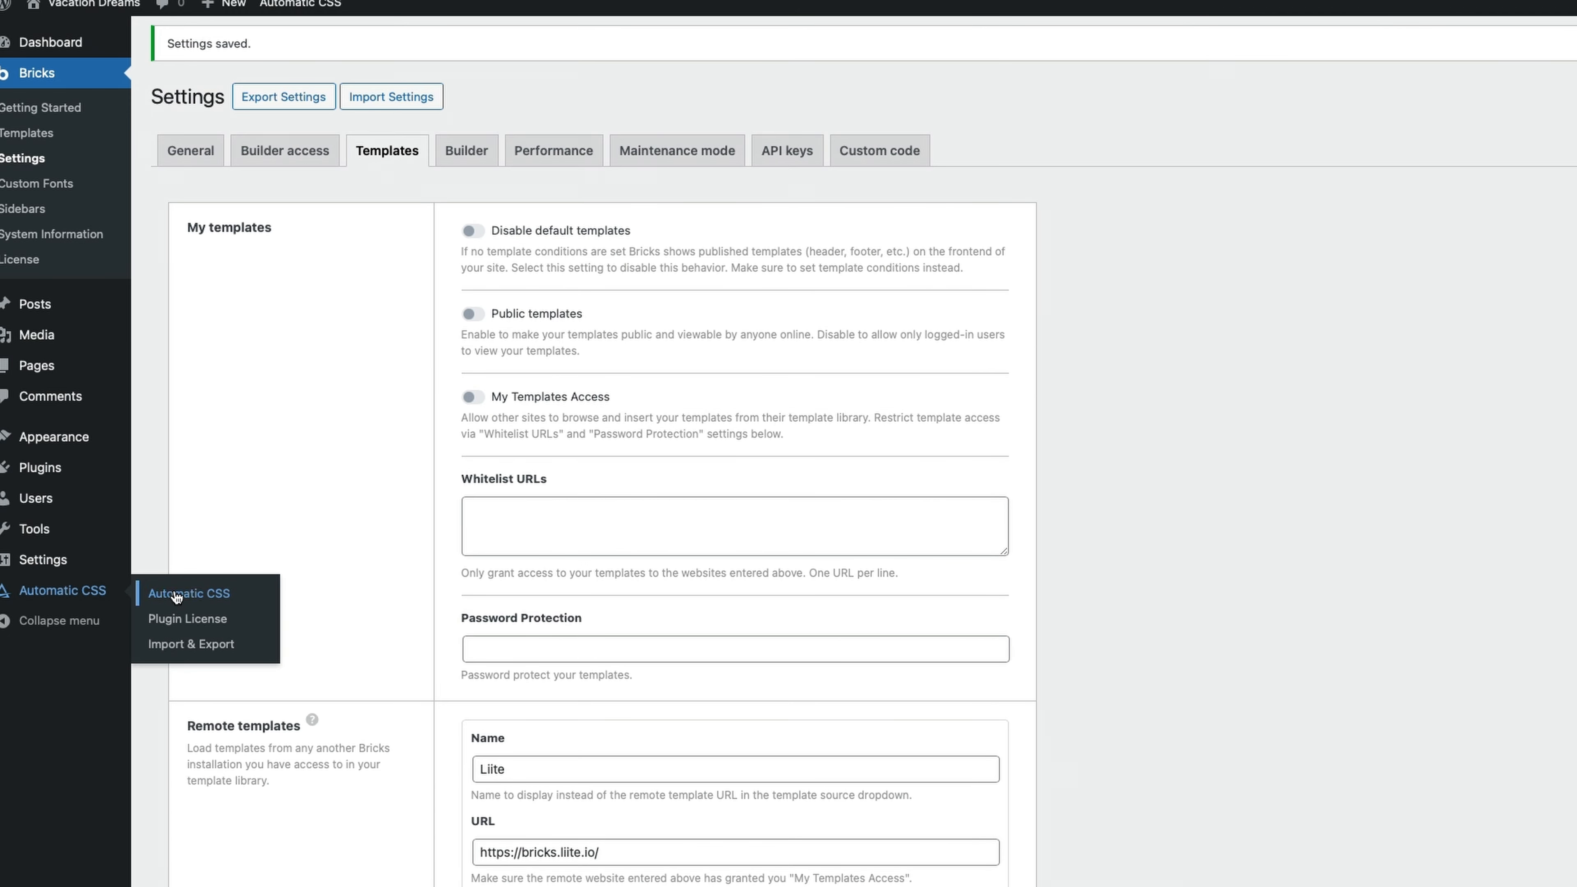
pyautogui.click(189, 594)
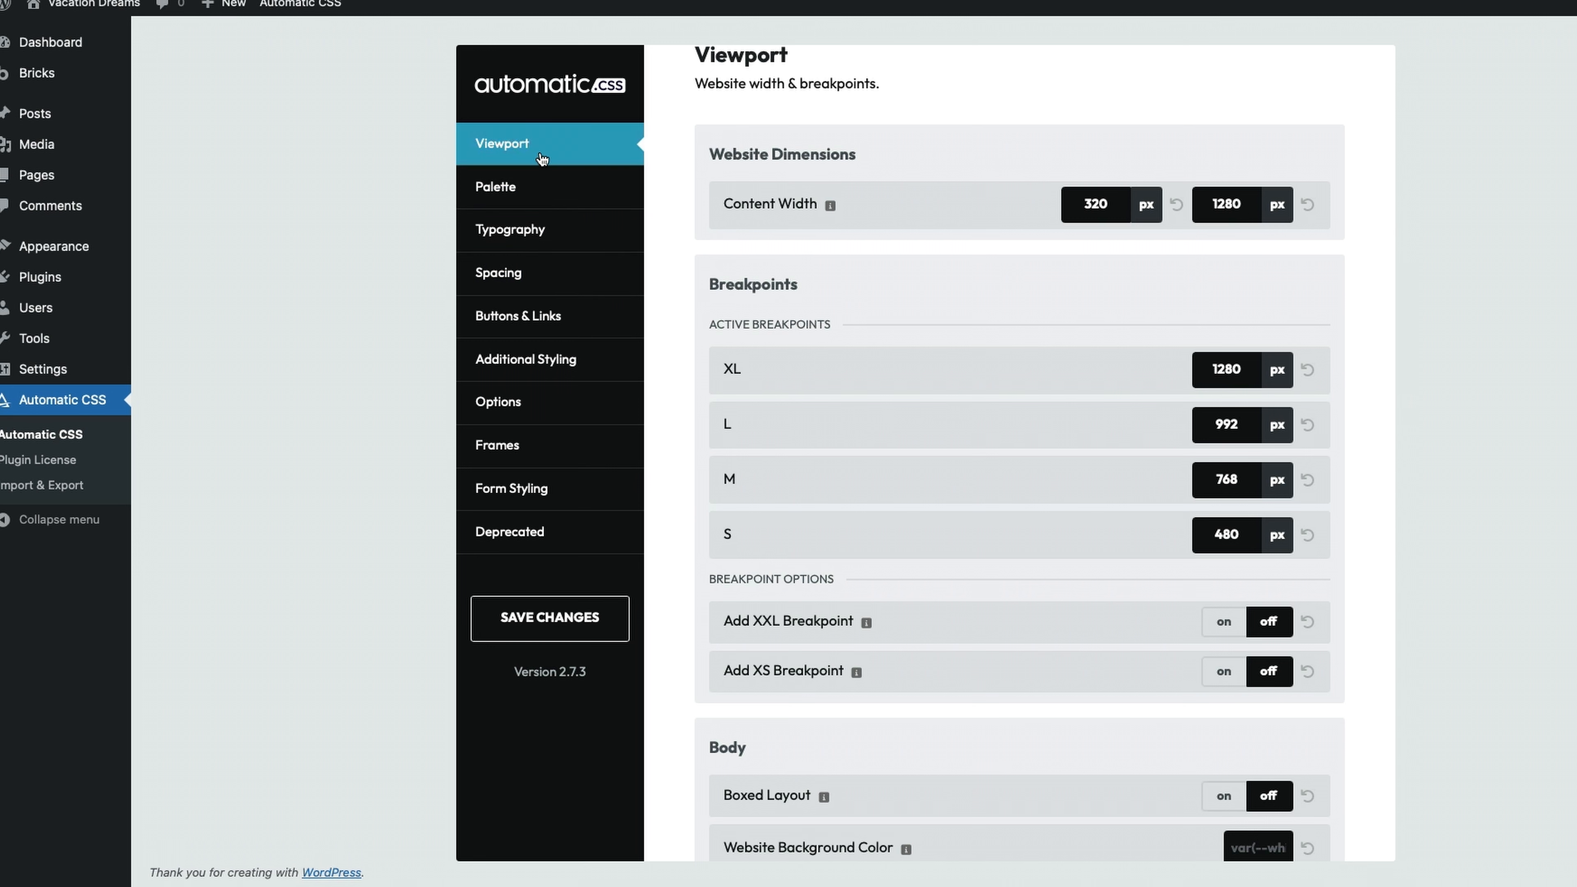
pyautogui.click(557, 408)
pyautogui.scroll(-3, 1120, 525)
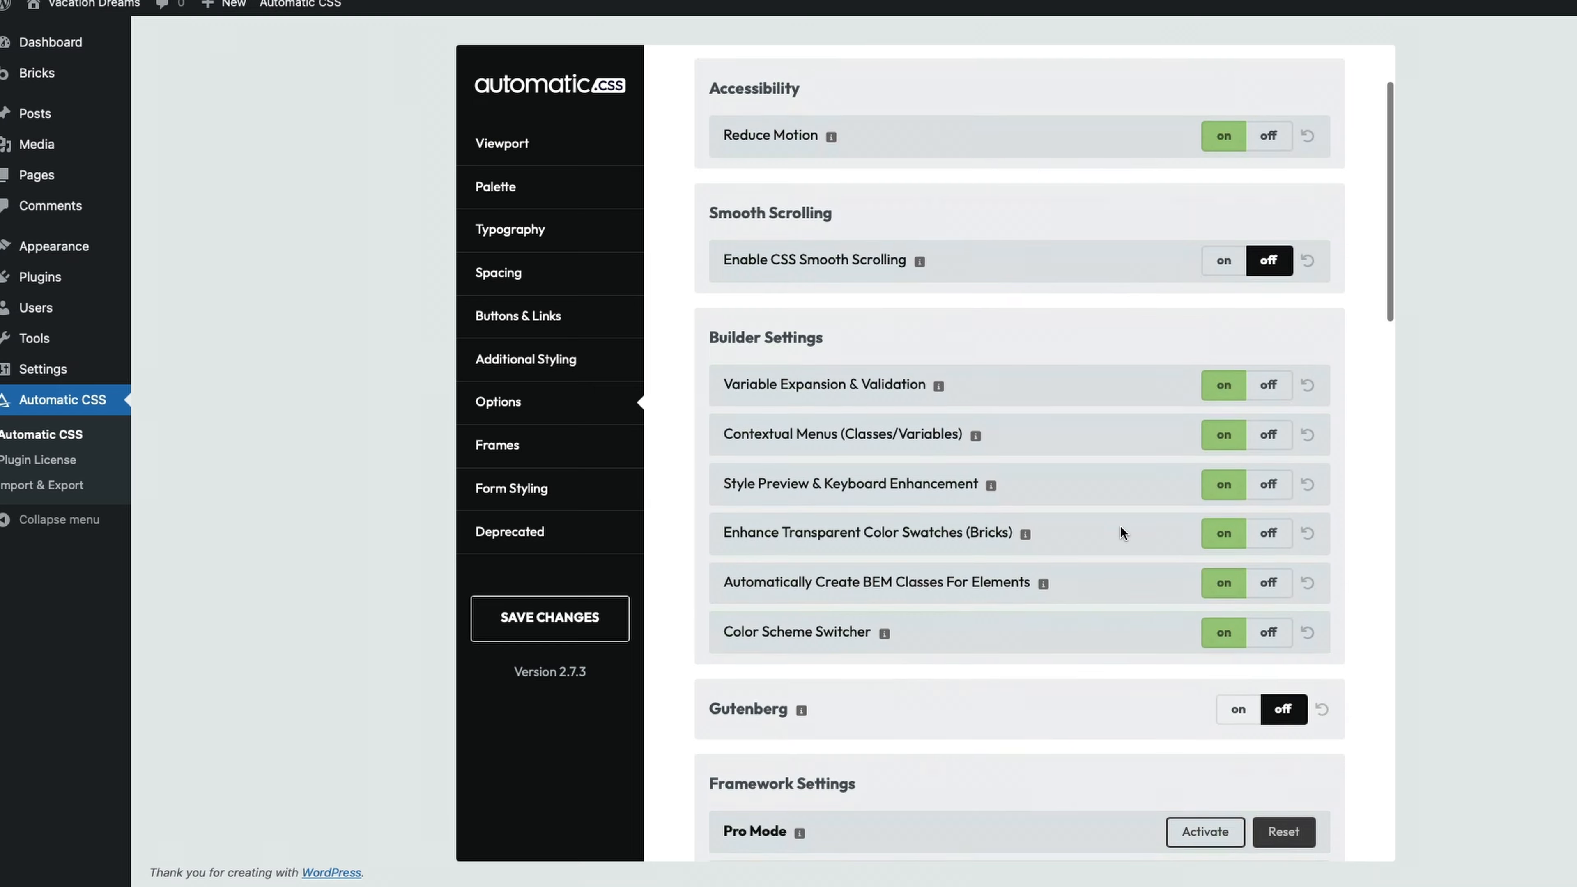
pyautogui.scroll(-10, 795, 513)
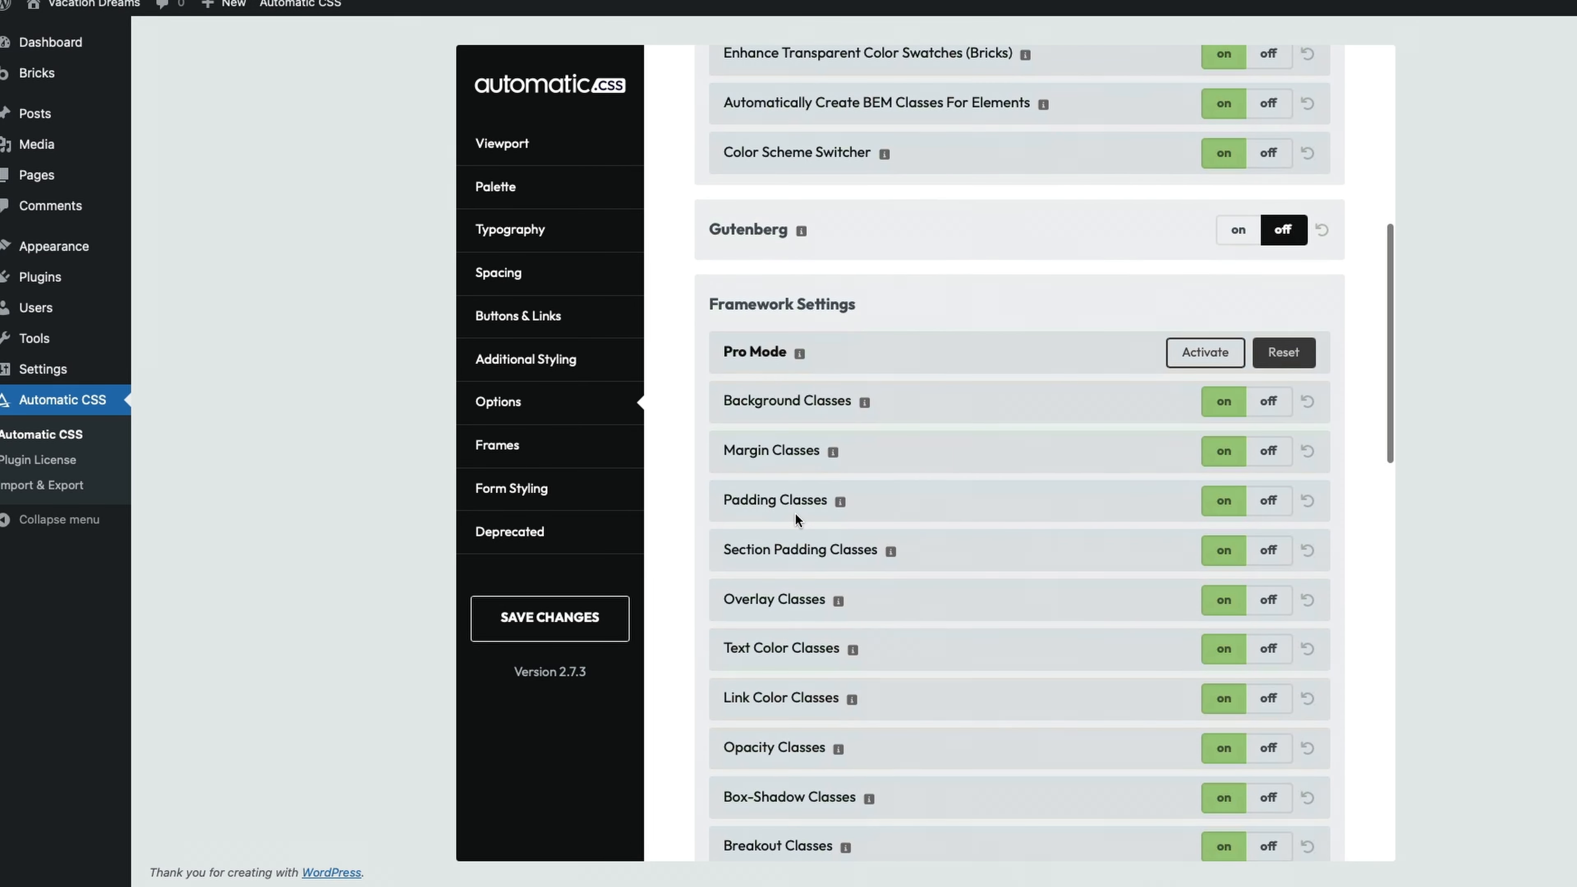
pyautogui.click(1219, 346)
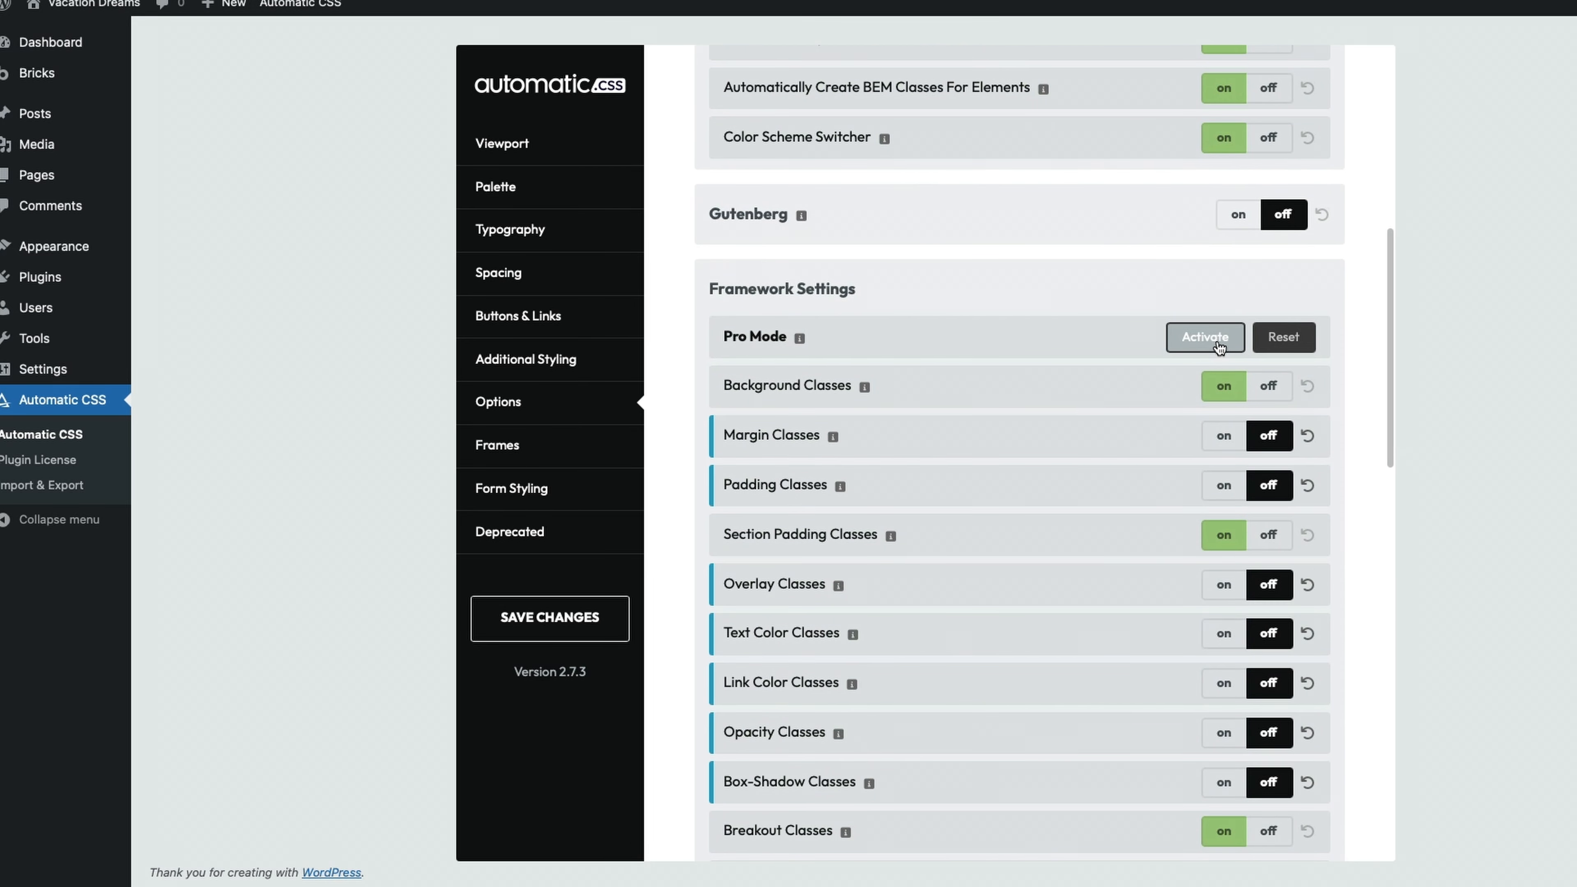
pyautogui.scroll(-2, 1193, 524)
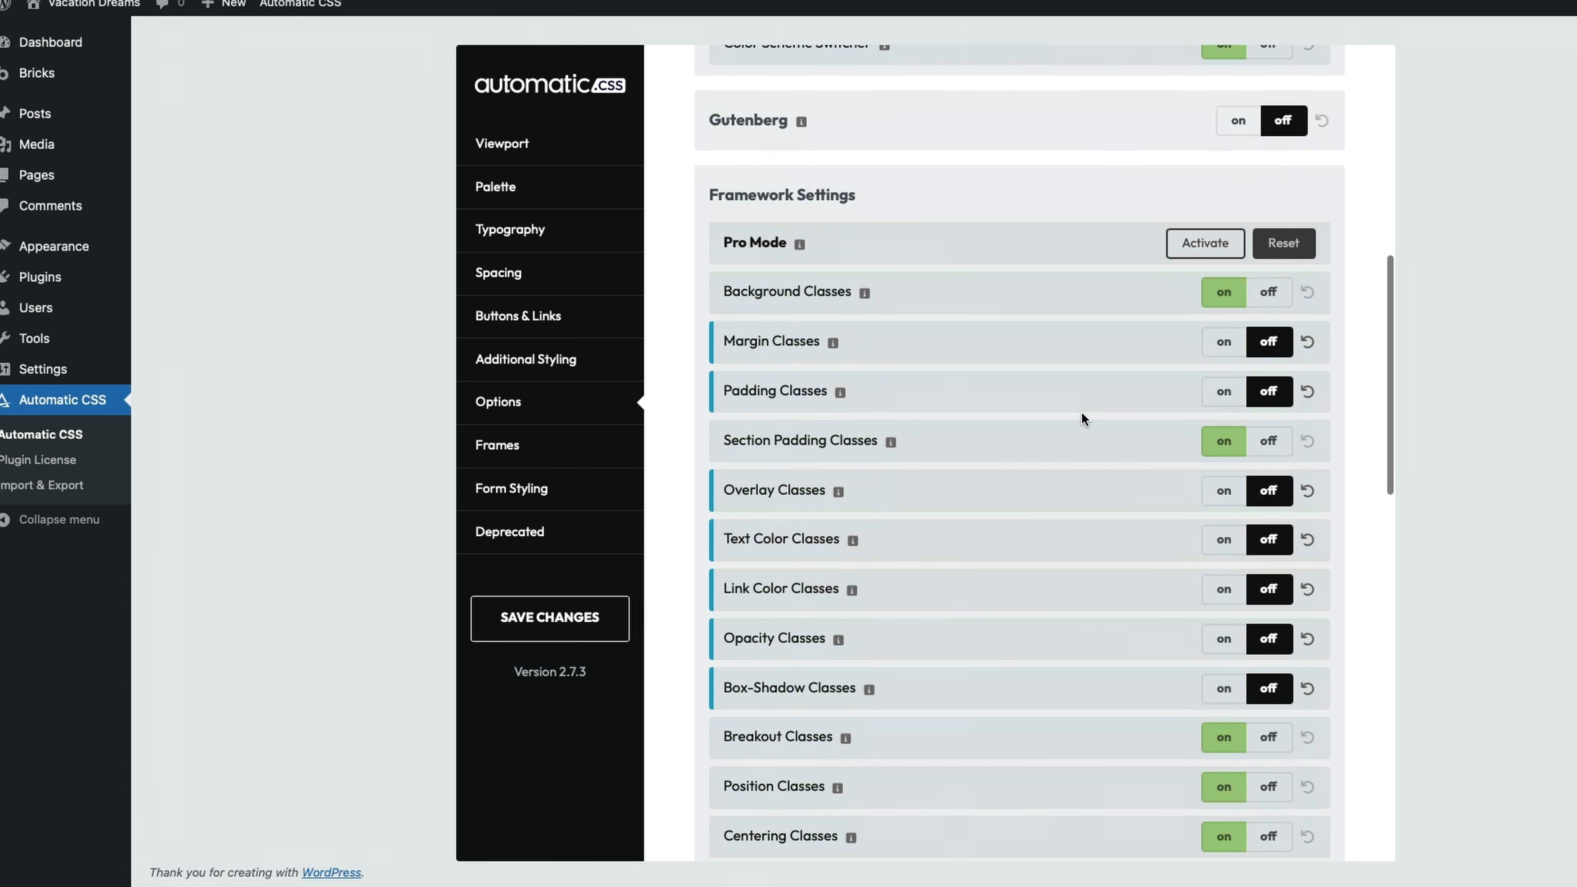
pyautogui.scroll(-10, 1084, 418)
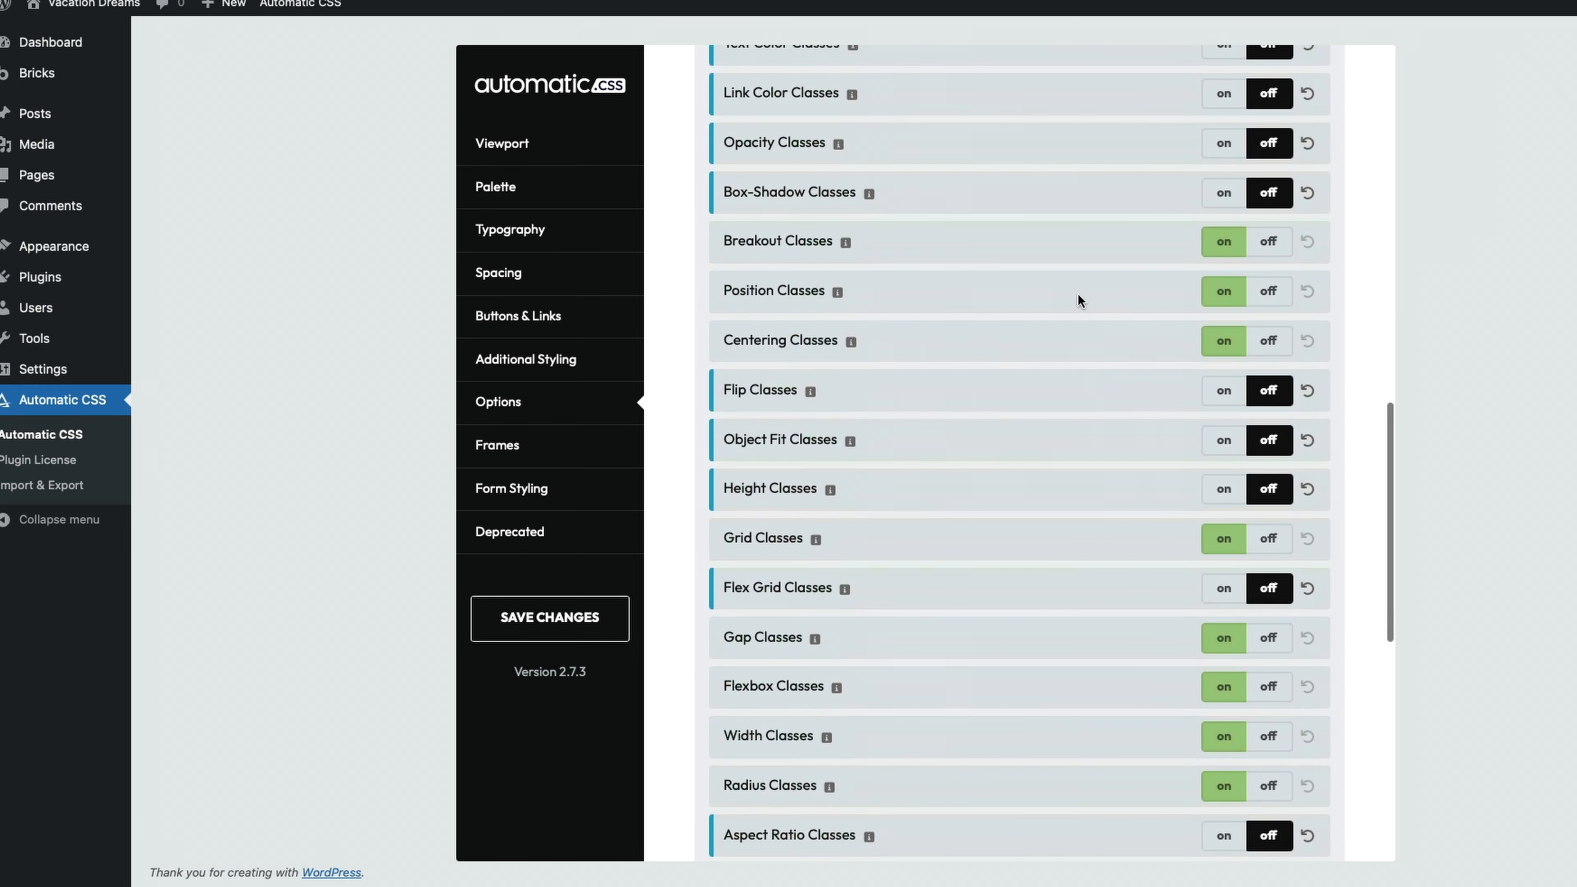
pyautogui.scroll(-5, 1079, 301)
pyautogui.scroll(20, 1078, 300)
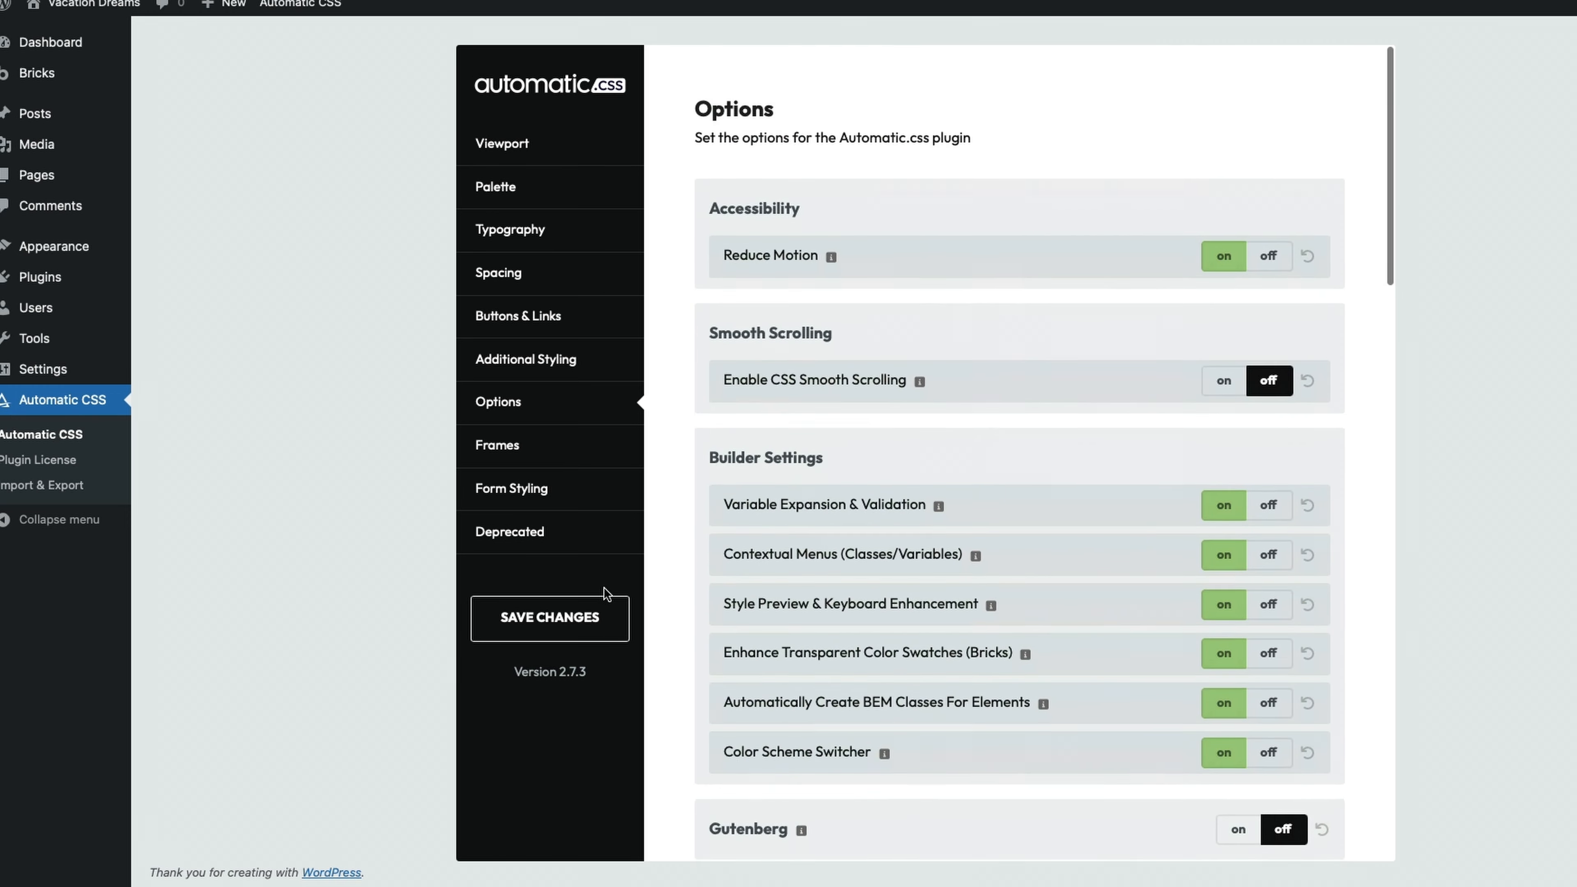
pyautogui.click(598, 617)
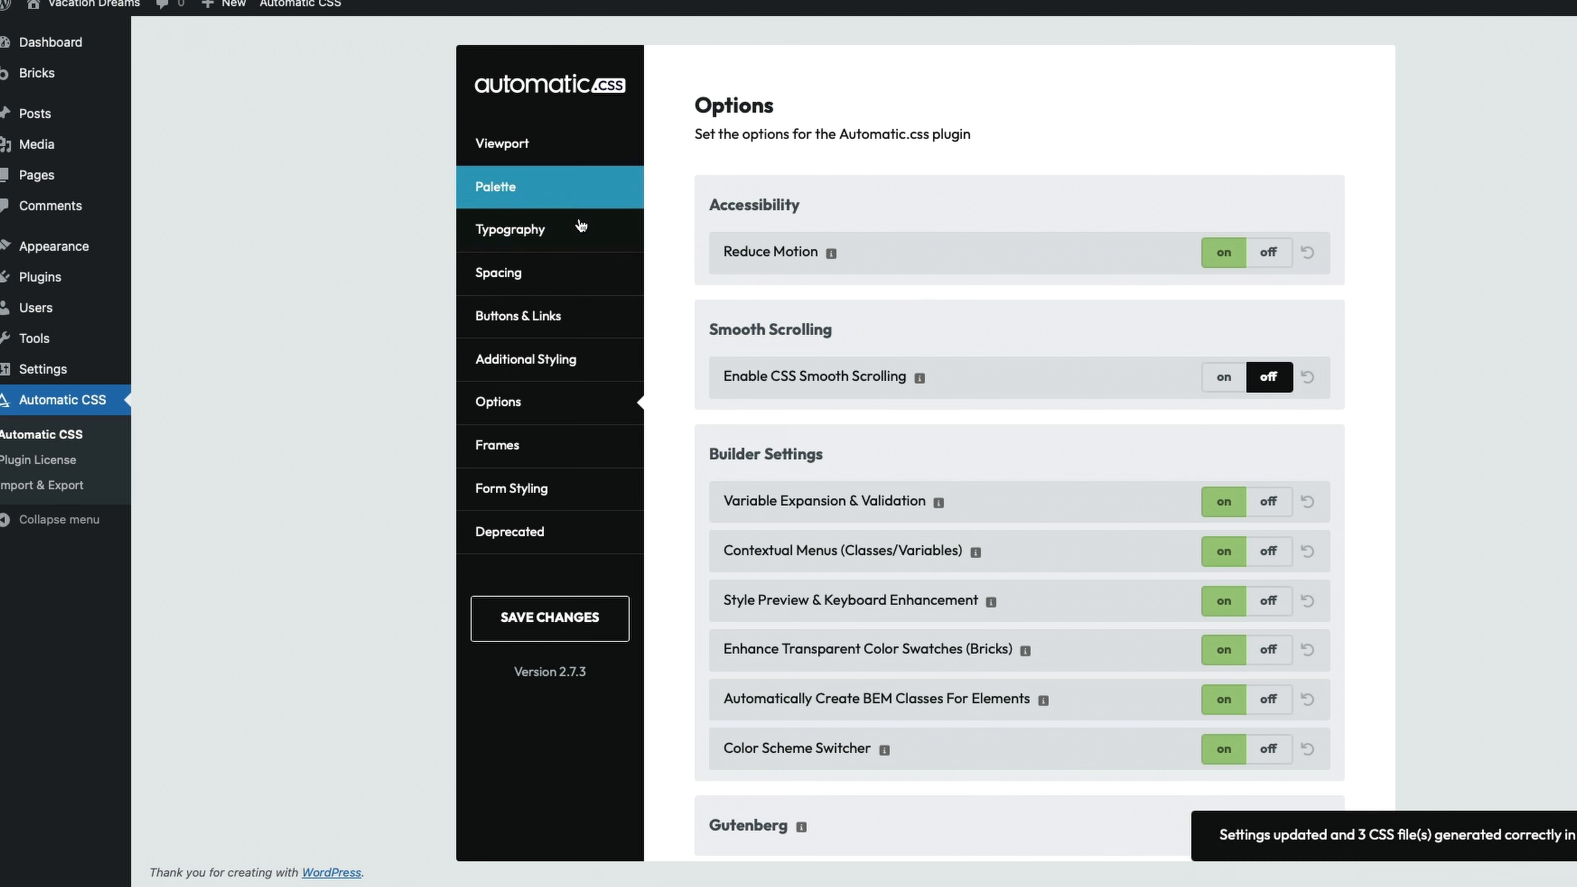
# - Set the Primary color's hex value to #000000 in the Automatic.css palette
pyautogui.click(570, 186)
pyautogui.scroll(-5, 1265, 430)
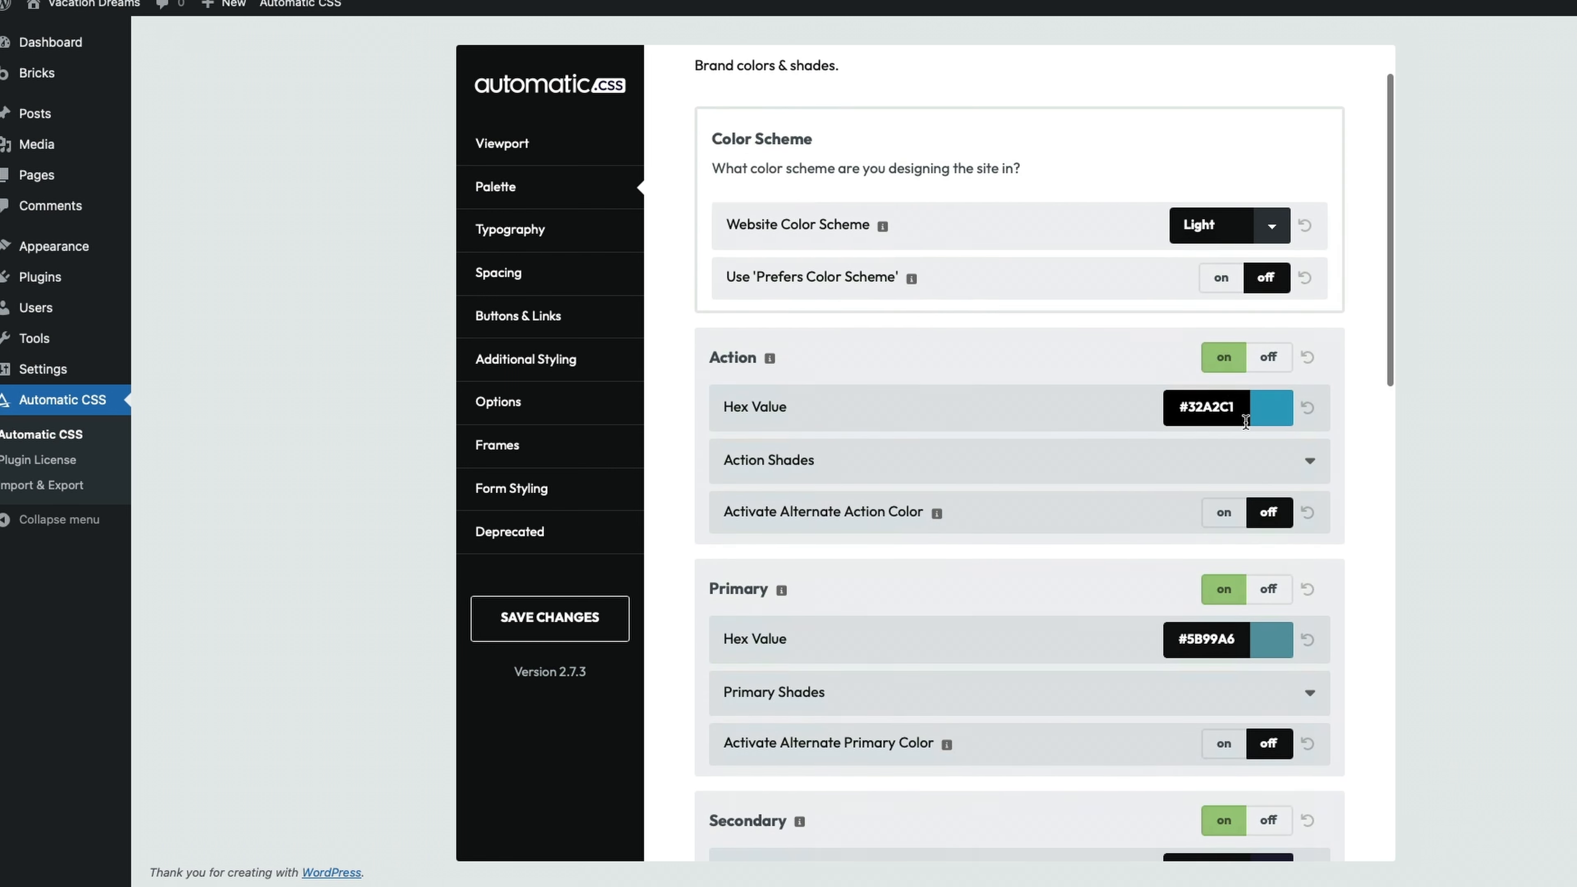
pyautogui.click(1270, 411)
pyautogui.moveTo(1243, 477); pyautogui.dragTo(1233, 707)
pyautogui.click(1361, 383)
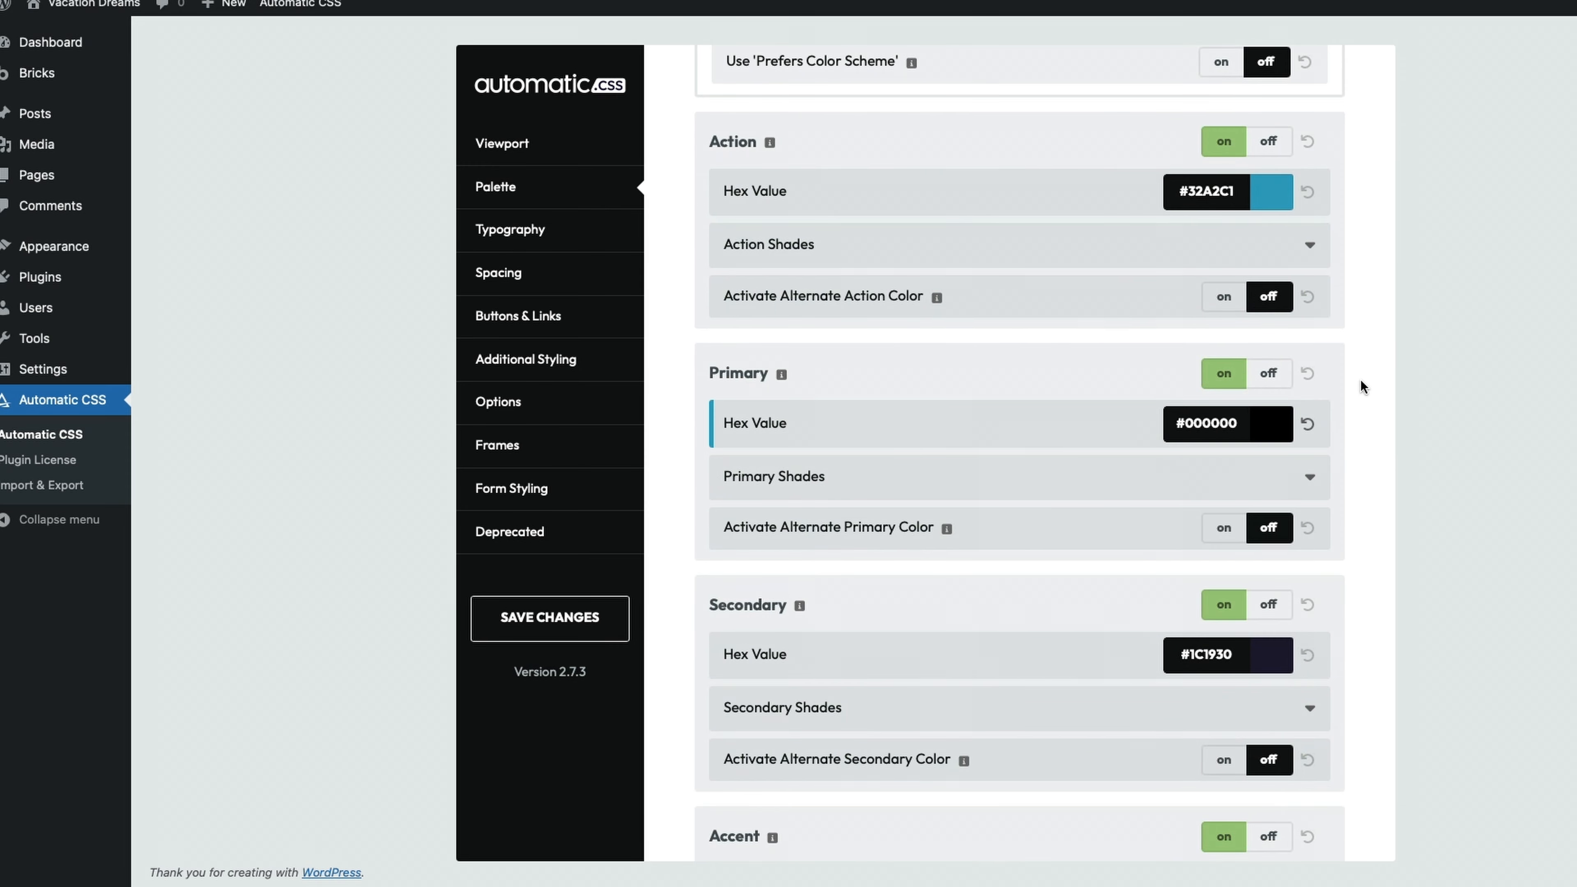
# - Turn off the Secondary and Accent colors in the Automatic.css palette
pyautogui.scroll(-2, 1205, 618)
pyautogui.click(1234, 542)
pyautogui.scroll(-3, 1237, 553)
pyautogui.click(1268, 447)
pyautogui.scroll(6, 1211, 559)
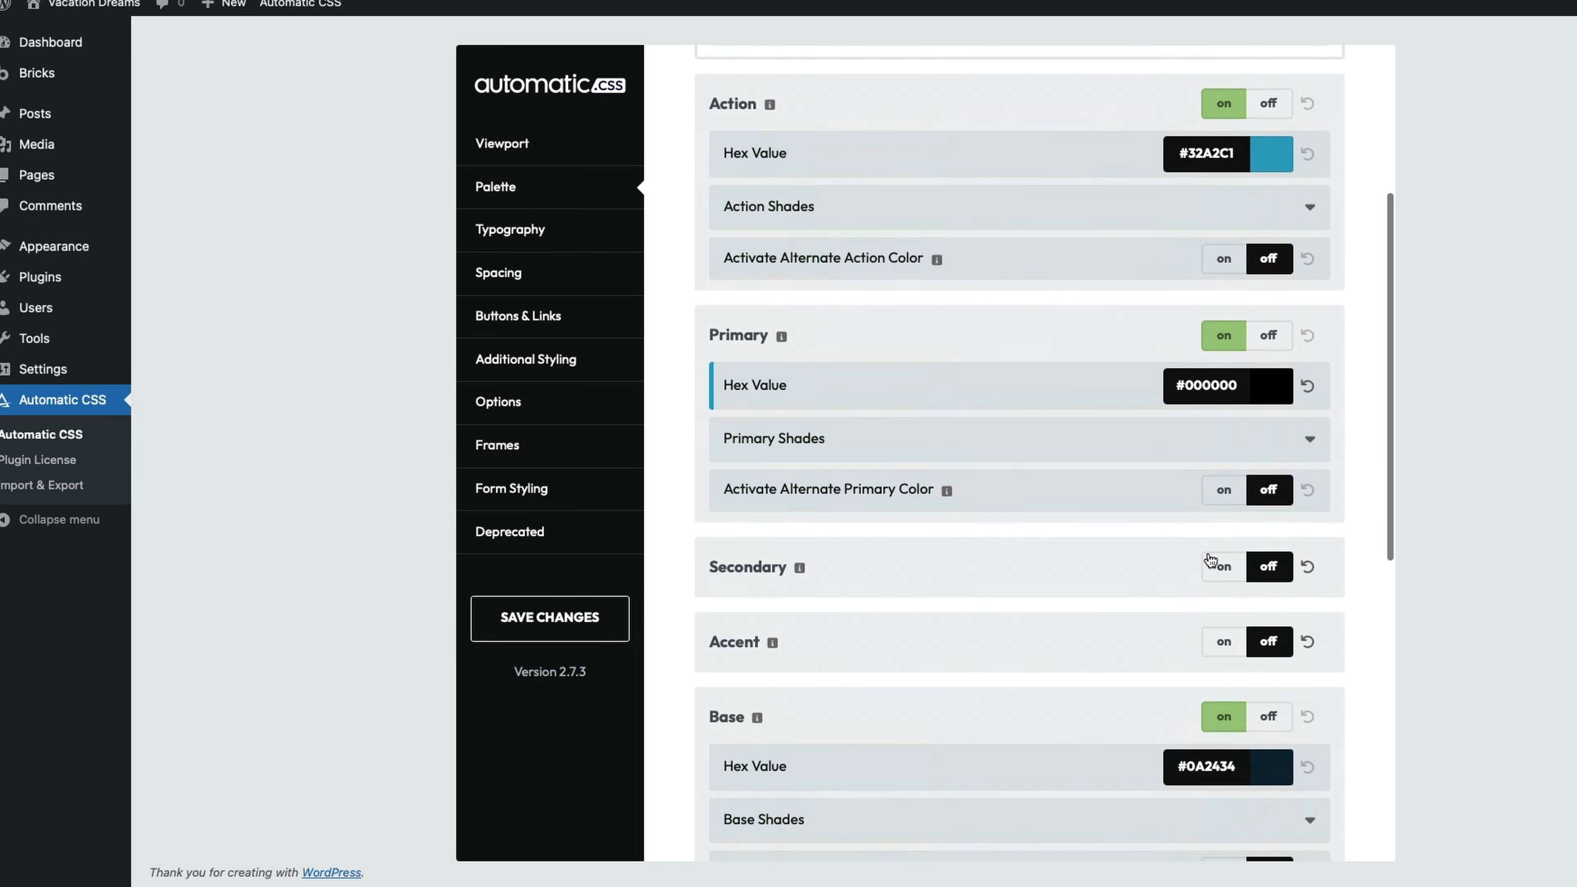
# - Turn off the Neutral color in the Automatic.css palette and save the changes
pyautogui.scroll(-5, 1228, 562)
pyautogui.scroll(-2, 1241, 591)
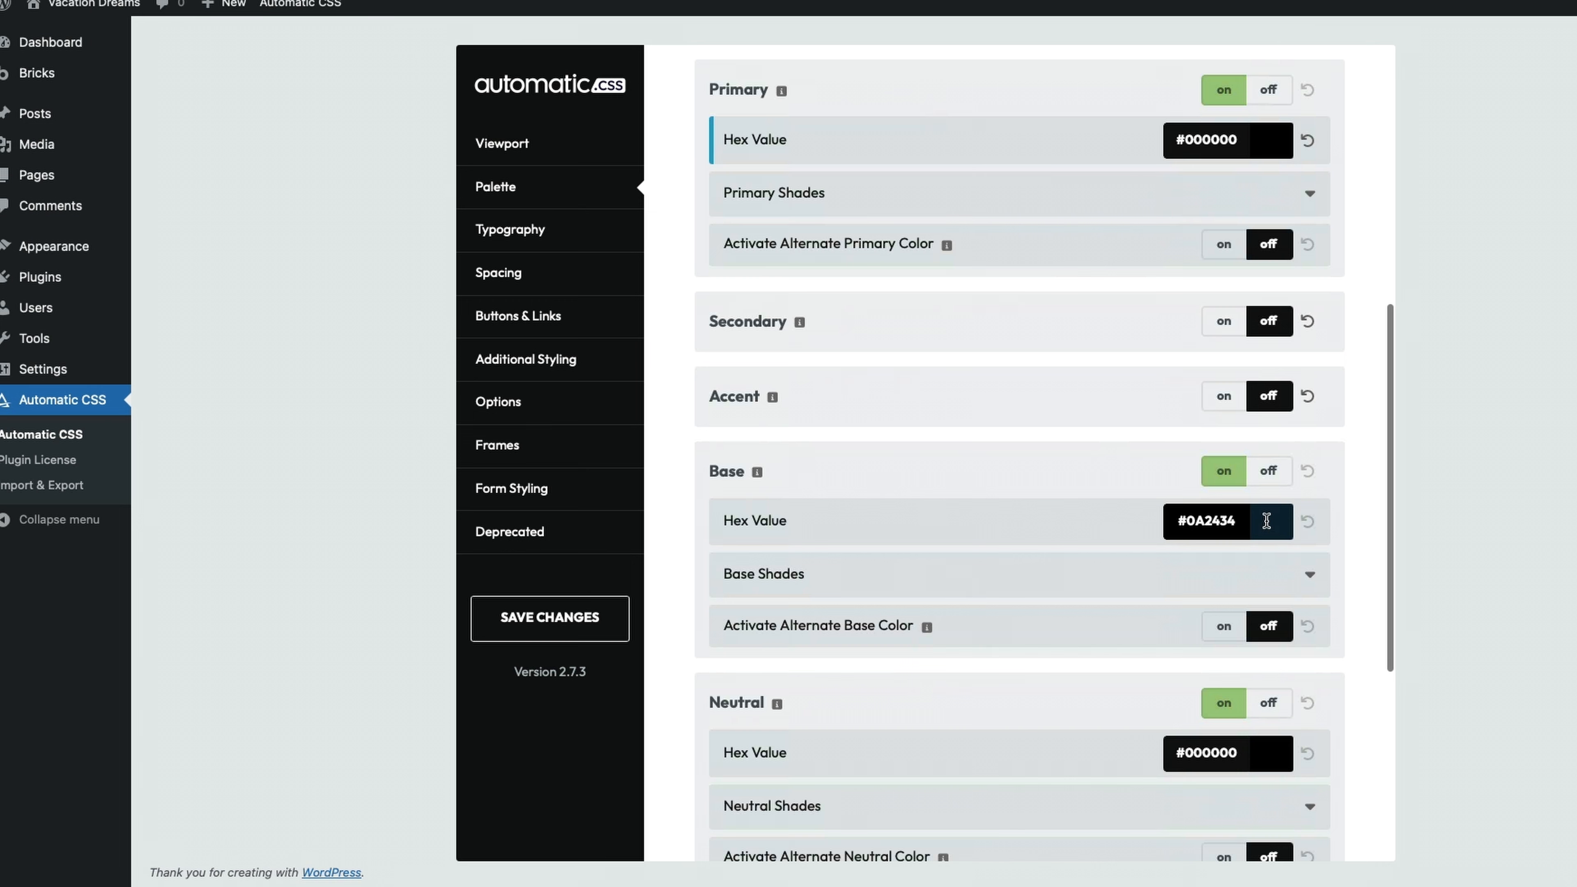
pyautogui.scroll(-5, 1266, 530)
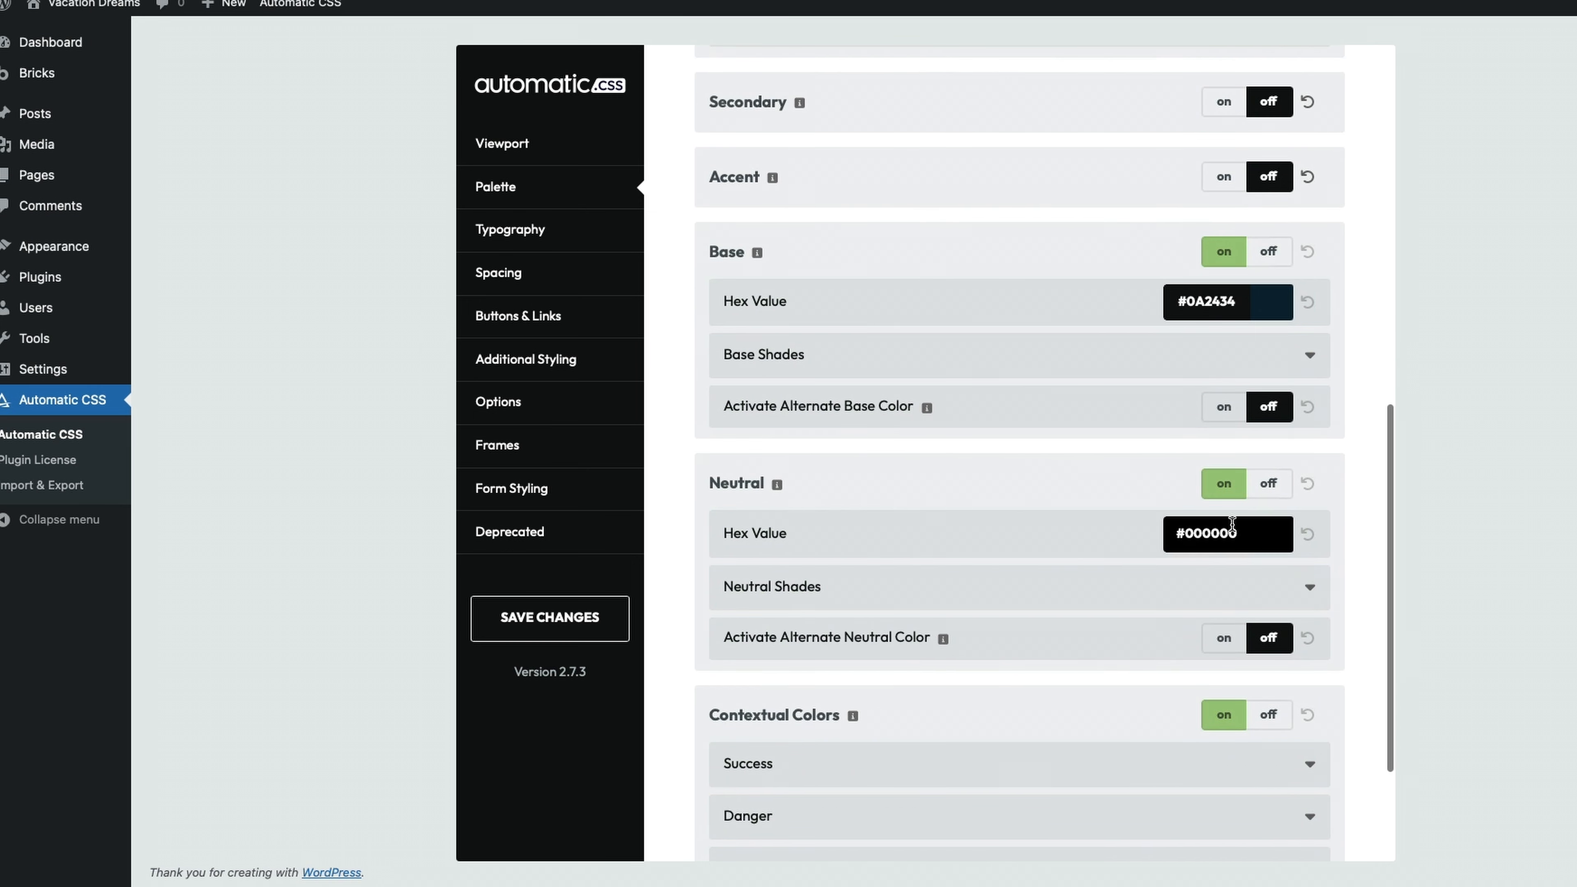
pyautogui.click(1265, 491)
pyautogui.scroll(-1, 1224, 497)
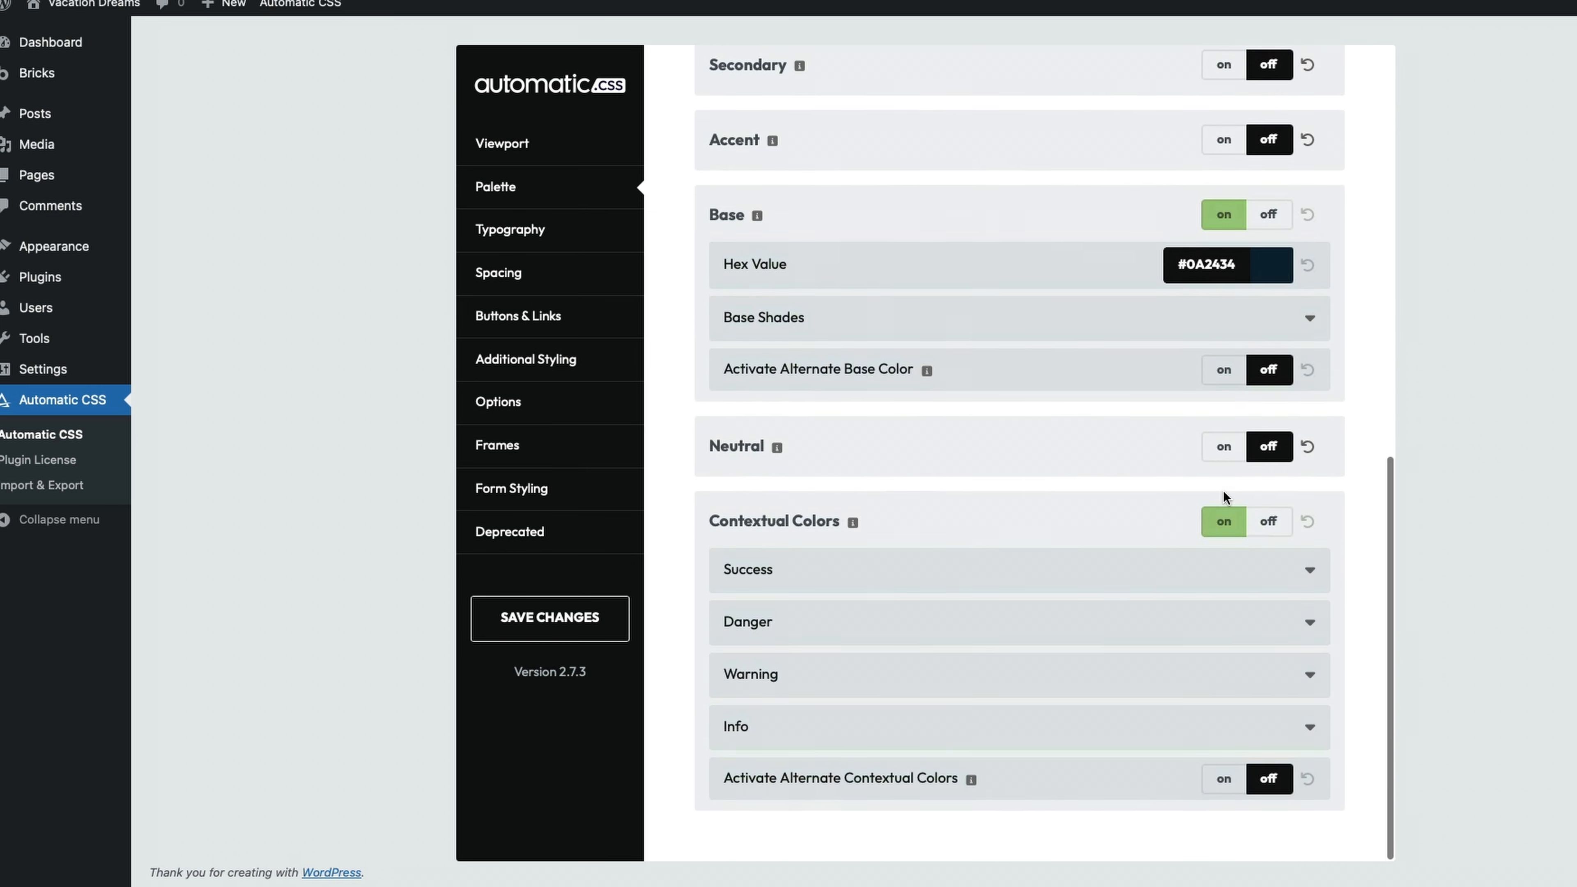
pyautogui.scroll(18, 1226, 448)
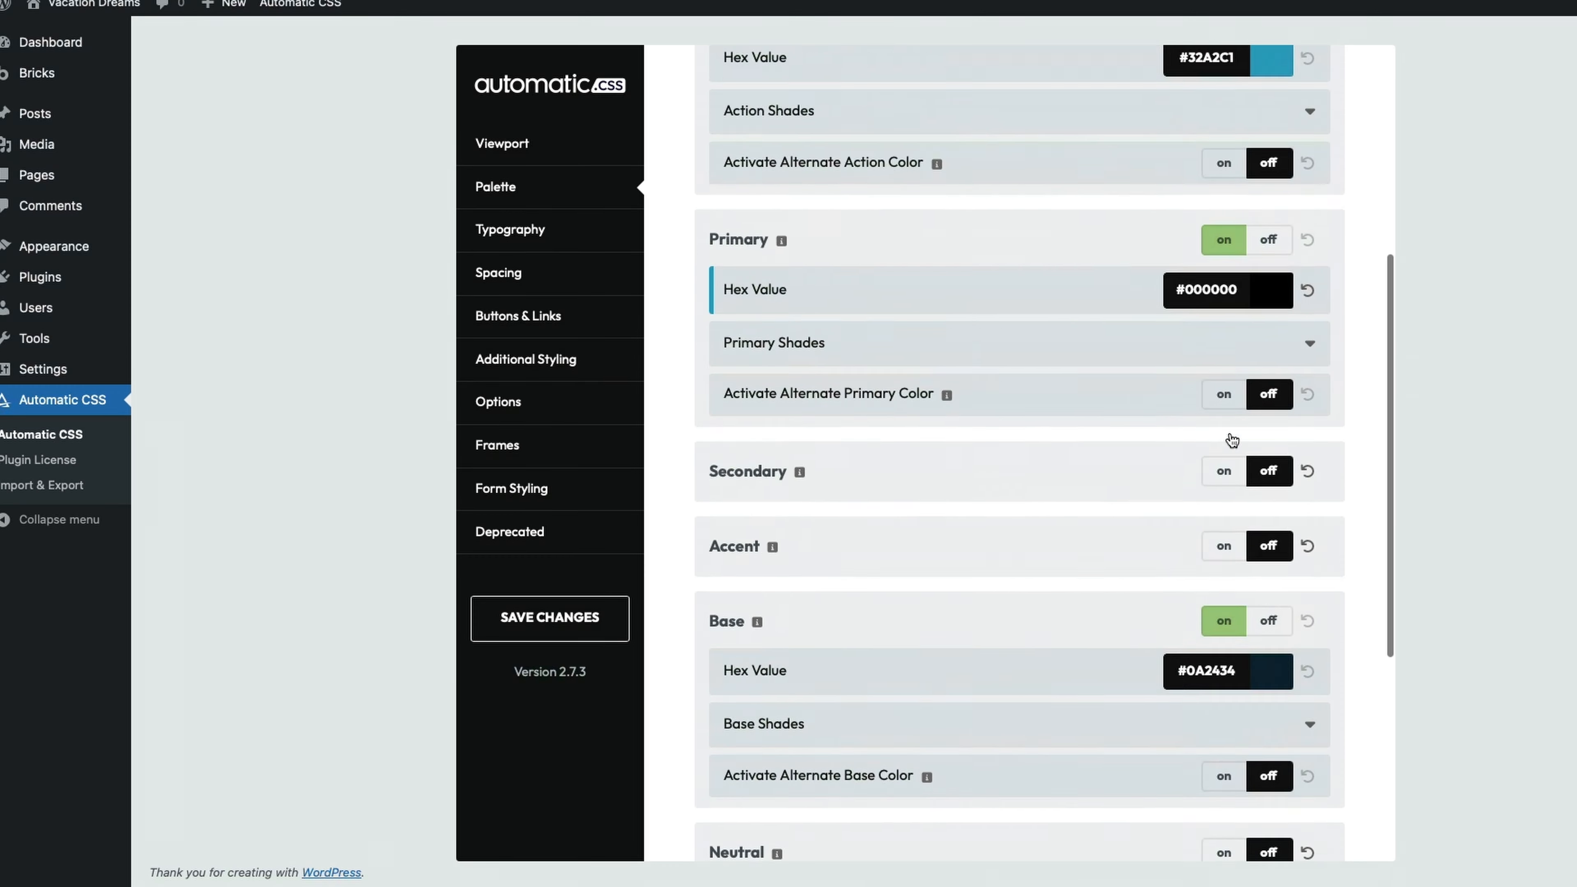
pyautogui.click(603, 626)
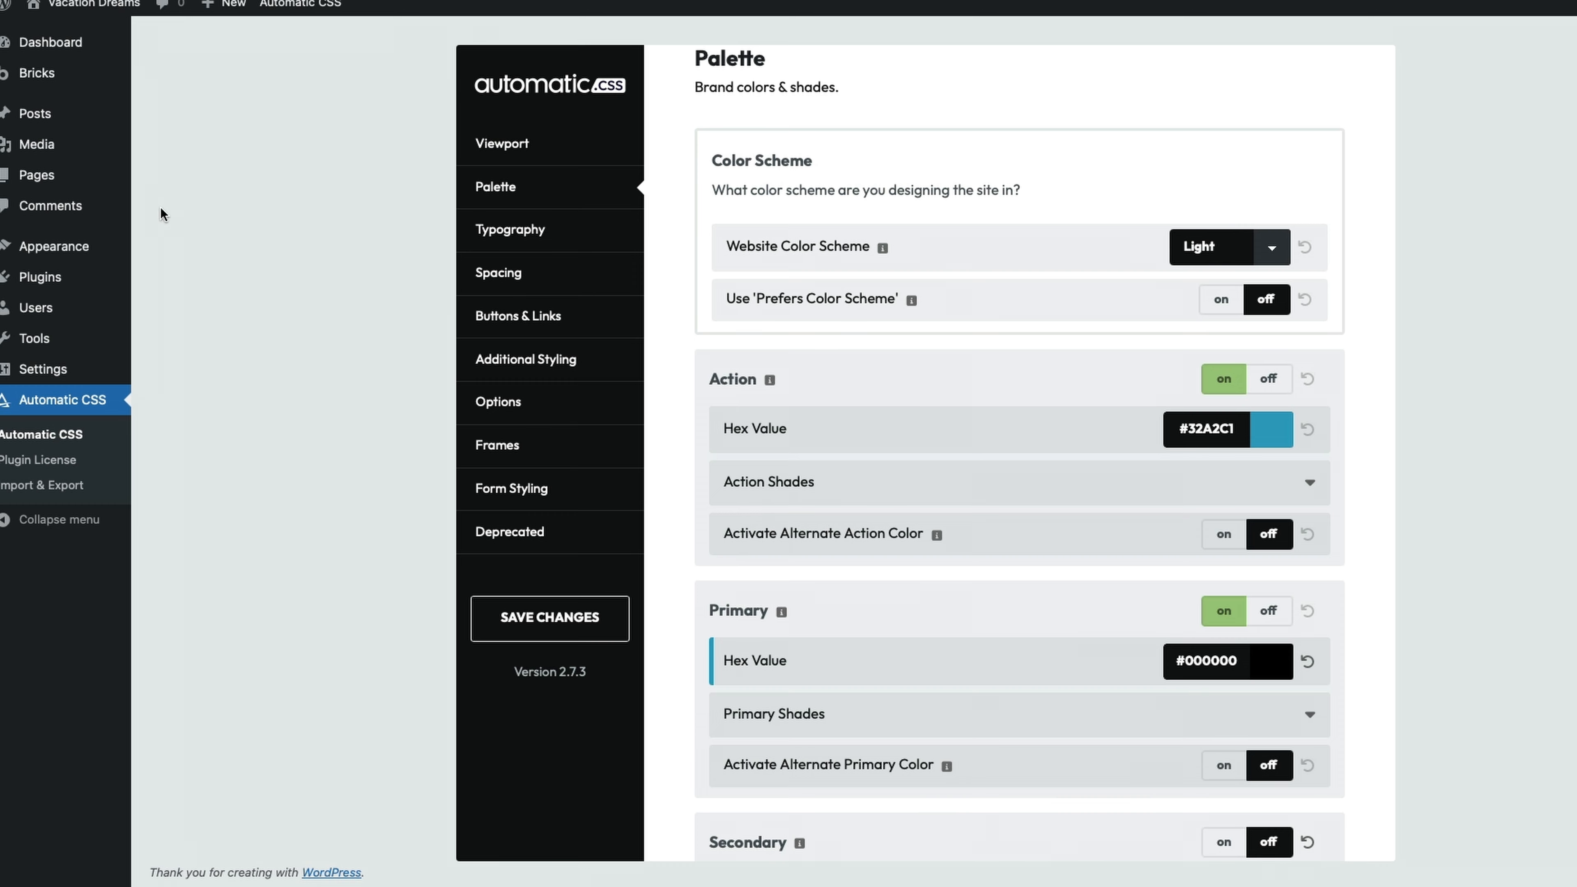
# - Move the Privacy Policy and Sample Page pages to the Trash with one bulk action
pyautogui.click(37, 175)
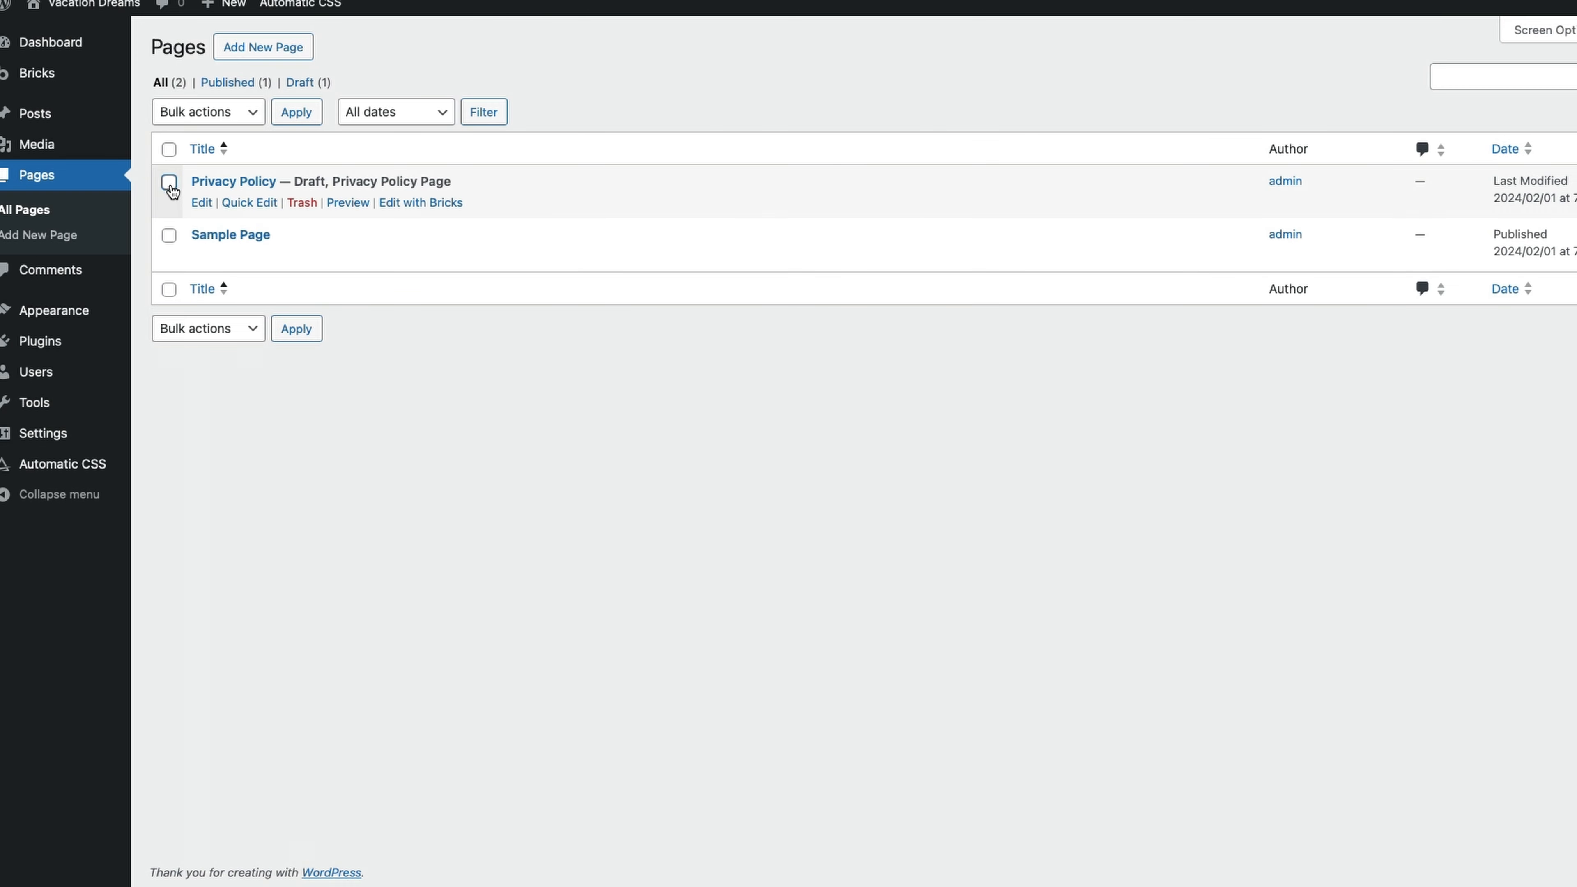
pyautogui.click(169, 149)
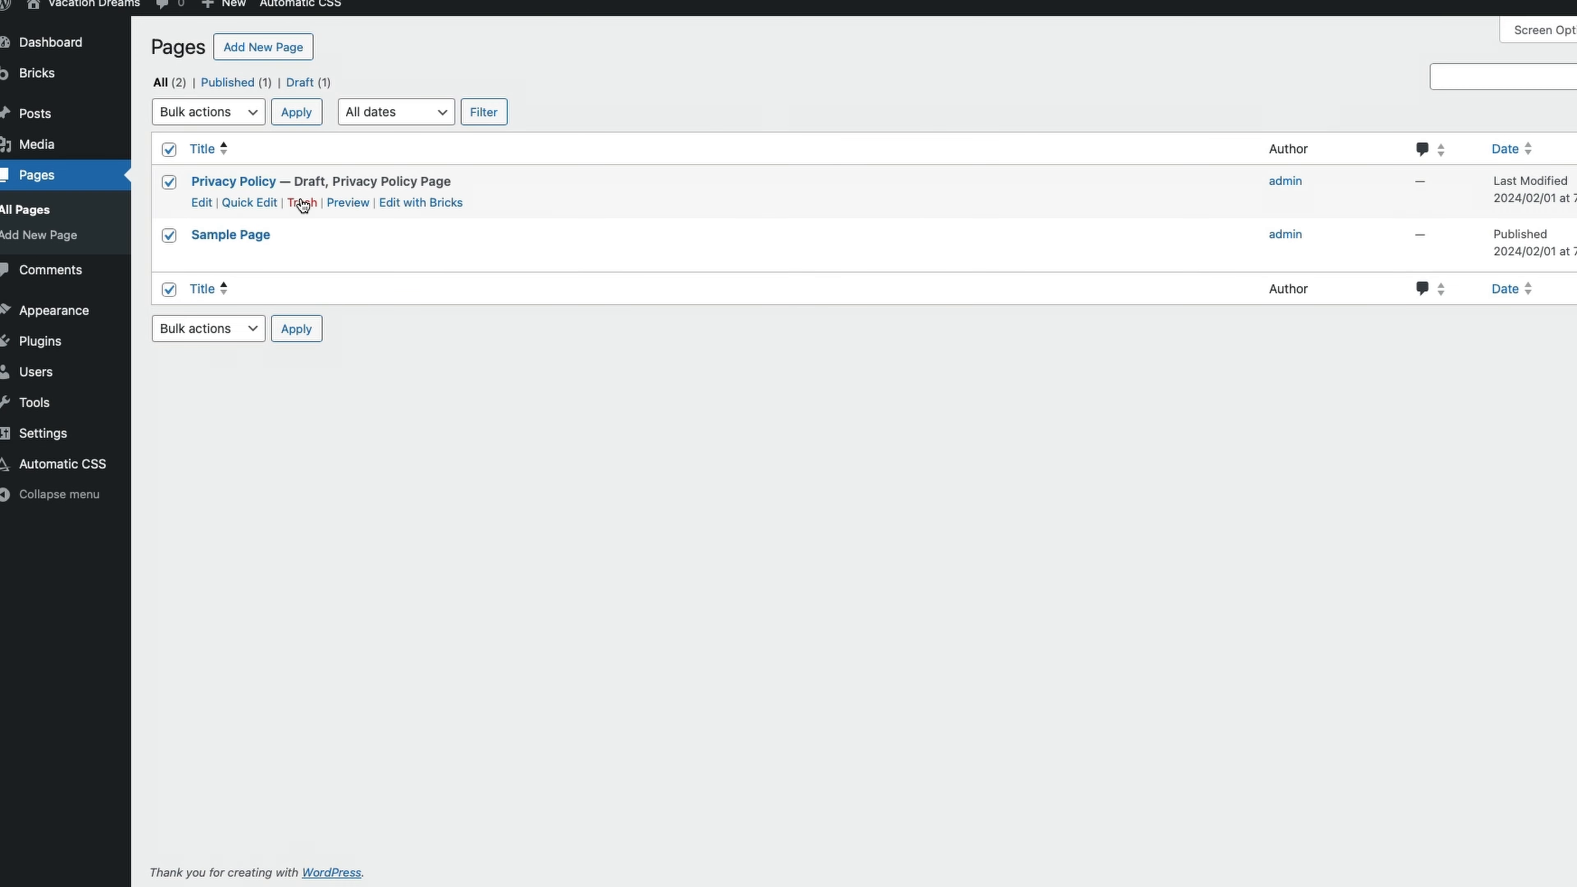
pyautogui.click(208, 112)
pyautogui.click(236, 144)
pyautogui.click(284, 122)
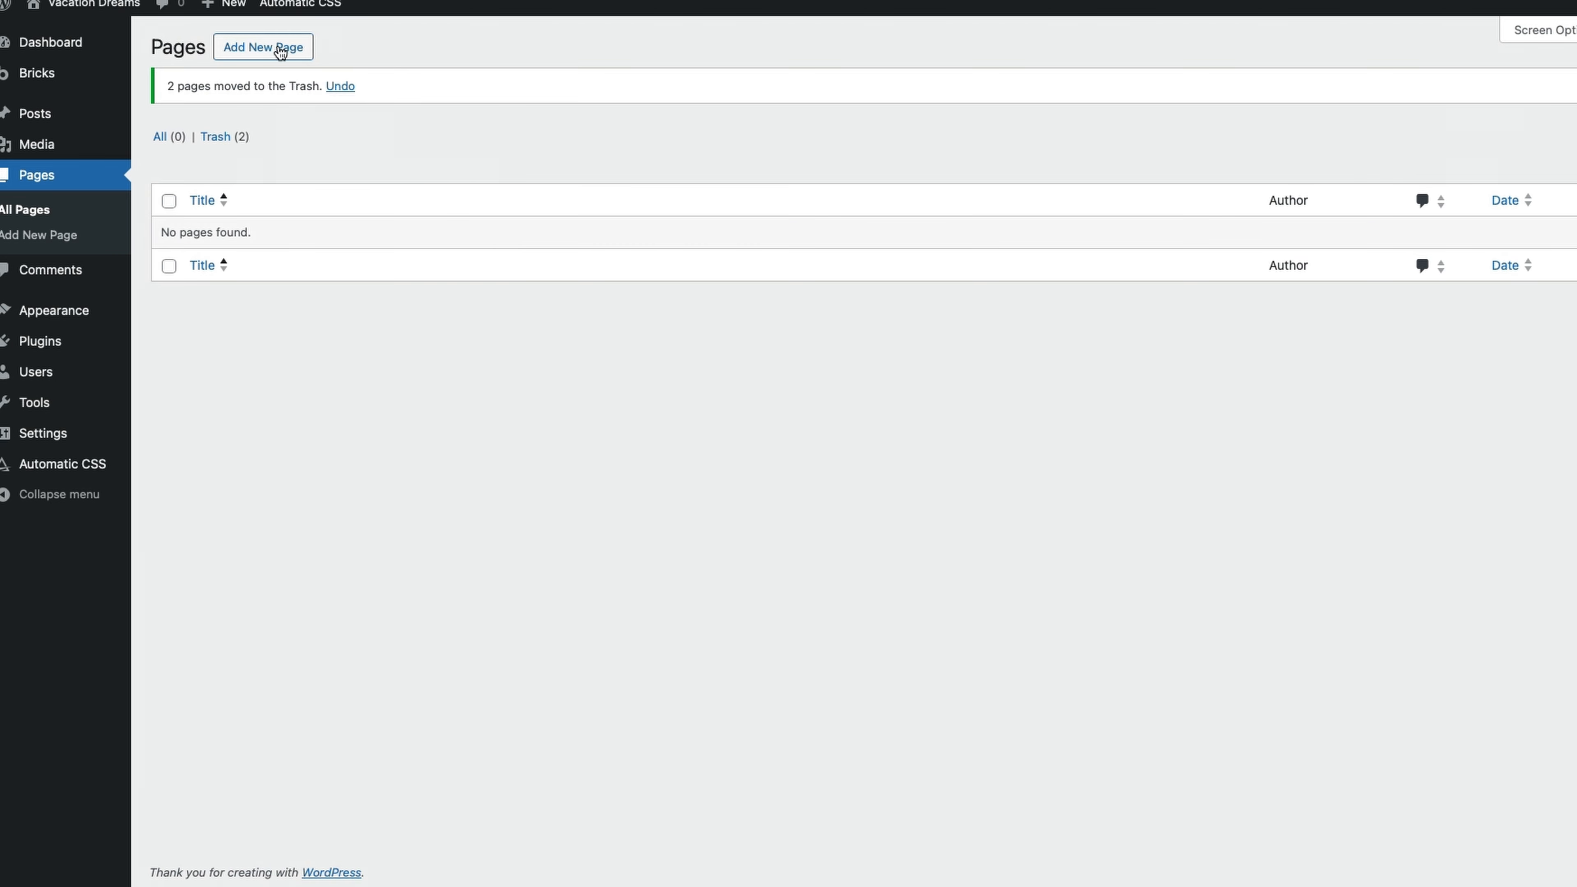
# - Create and publish a page titled "Coming Soon", and open it for editing with Bricks
pyautogui.click(278, 48)
pyautogui.write('Coming Soon')
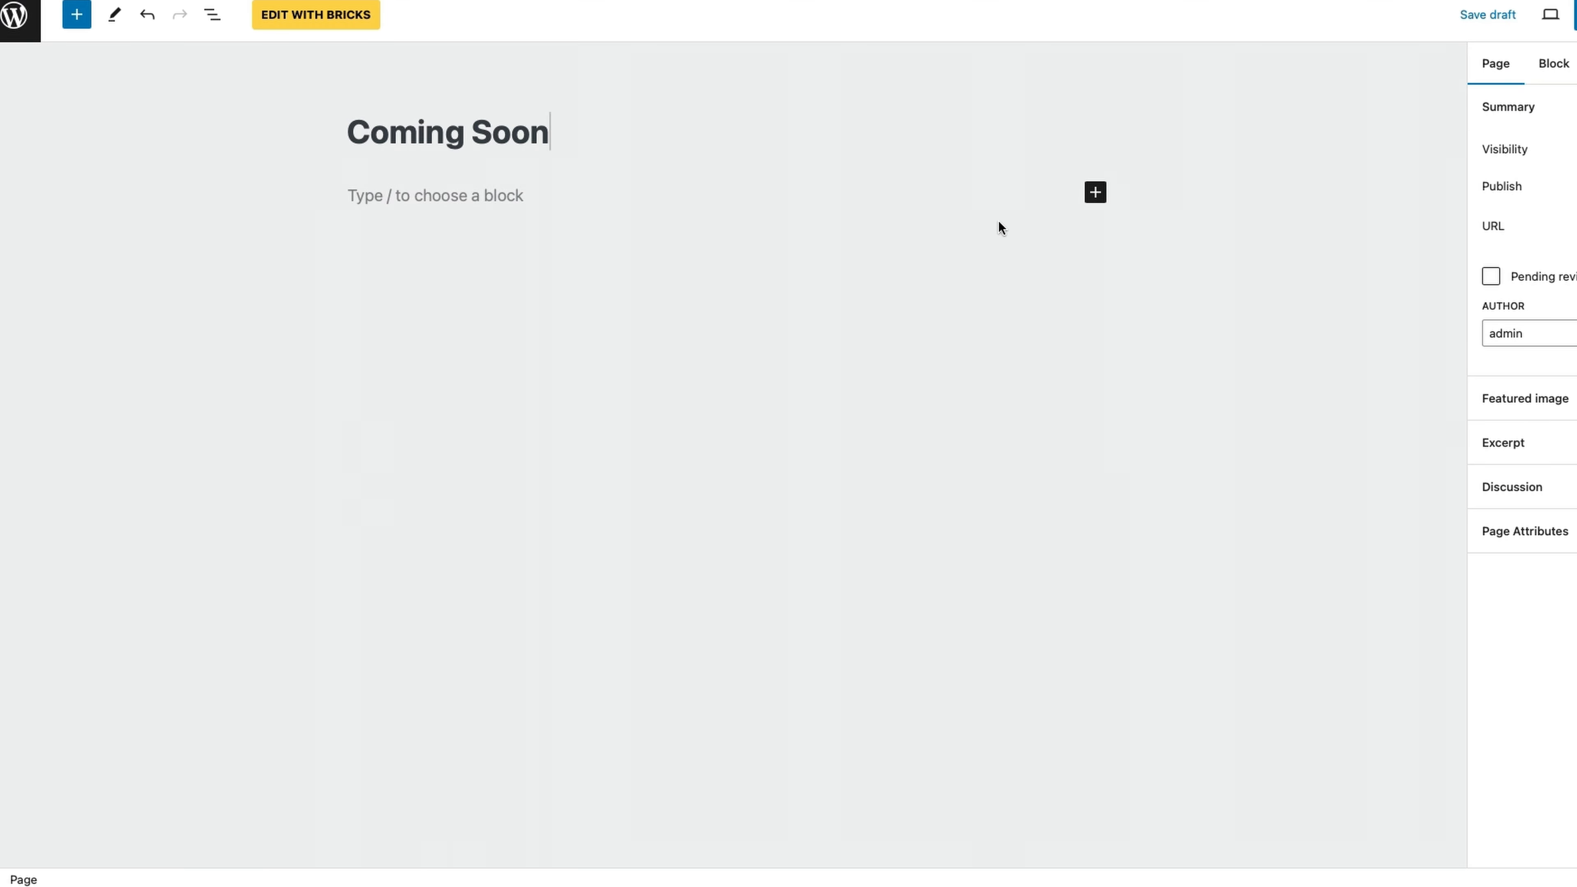
pyautogui.click(1575, 14)
pyautogui.click(1565, 18)
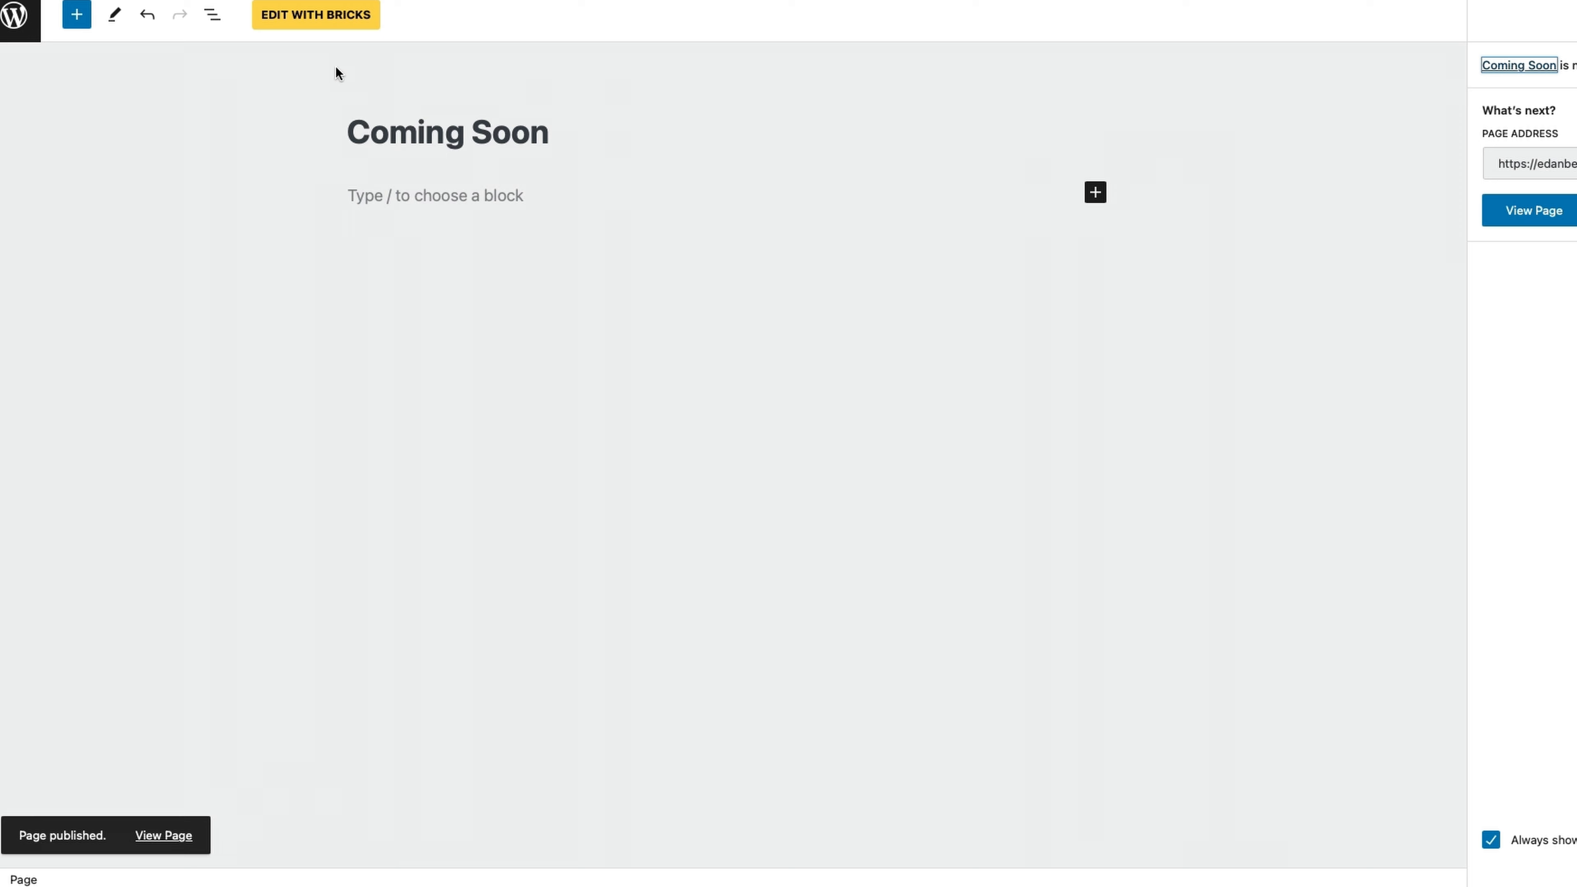
pyautogui.click(352, 17)
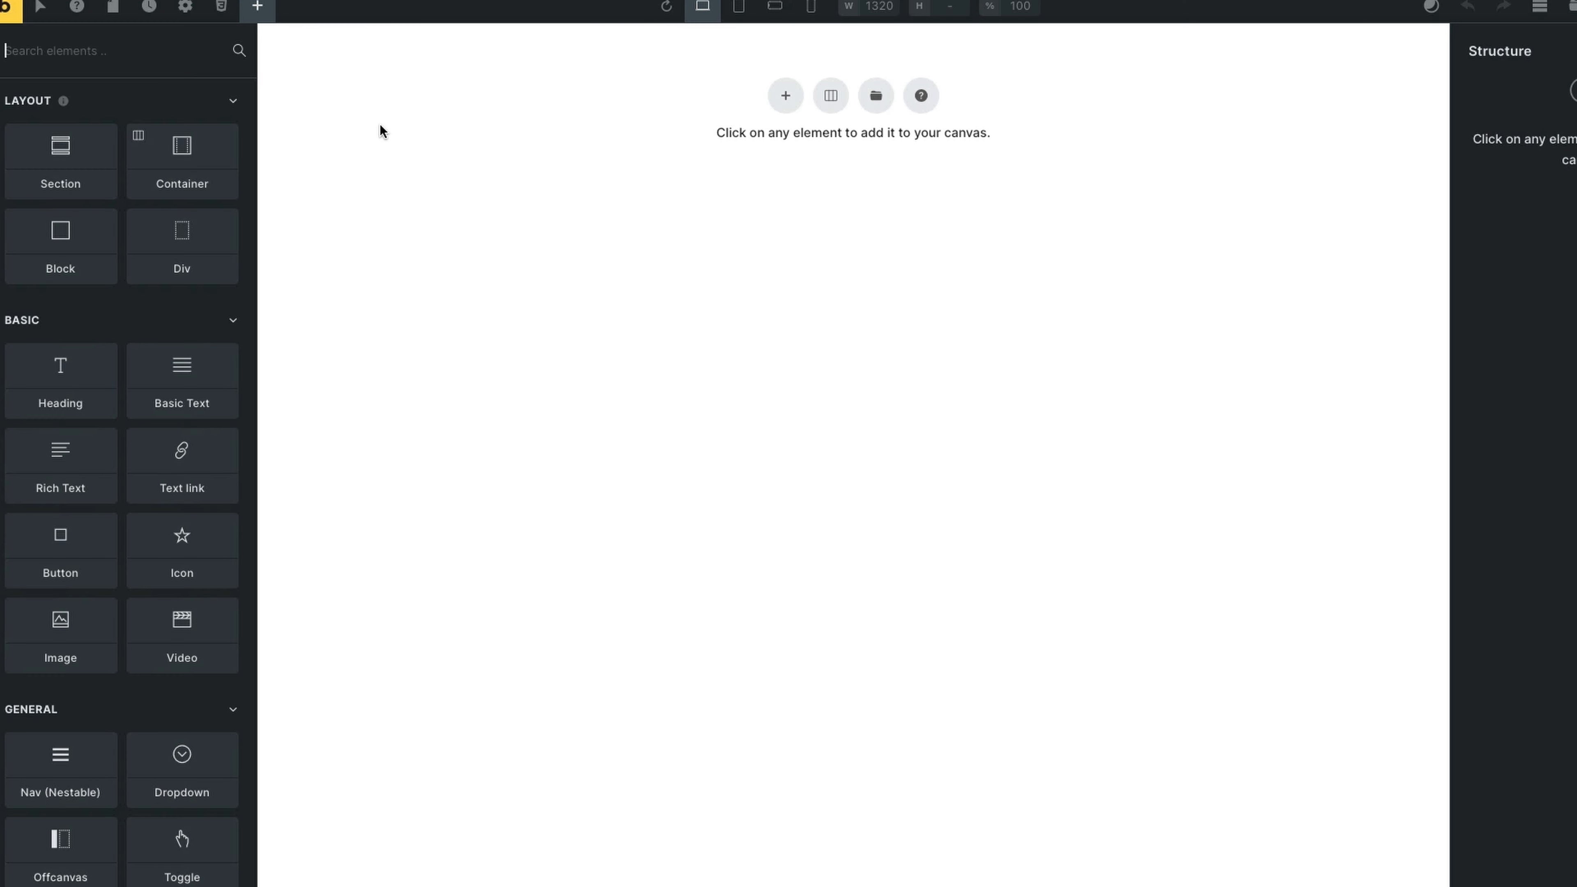
# - Create a new Bricks theme style named "Global"
pyautogui.click(185, 9)
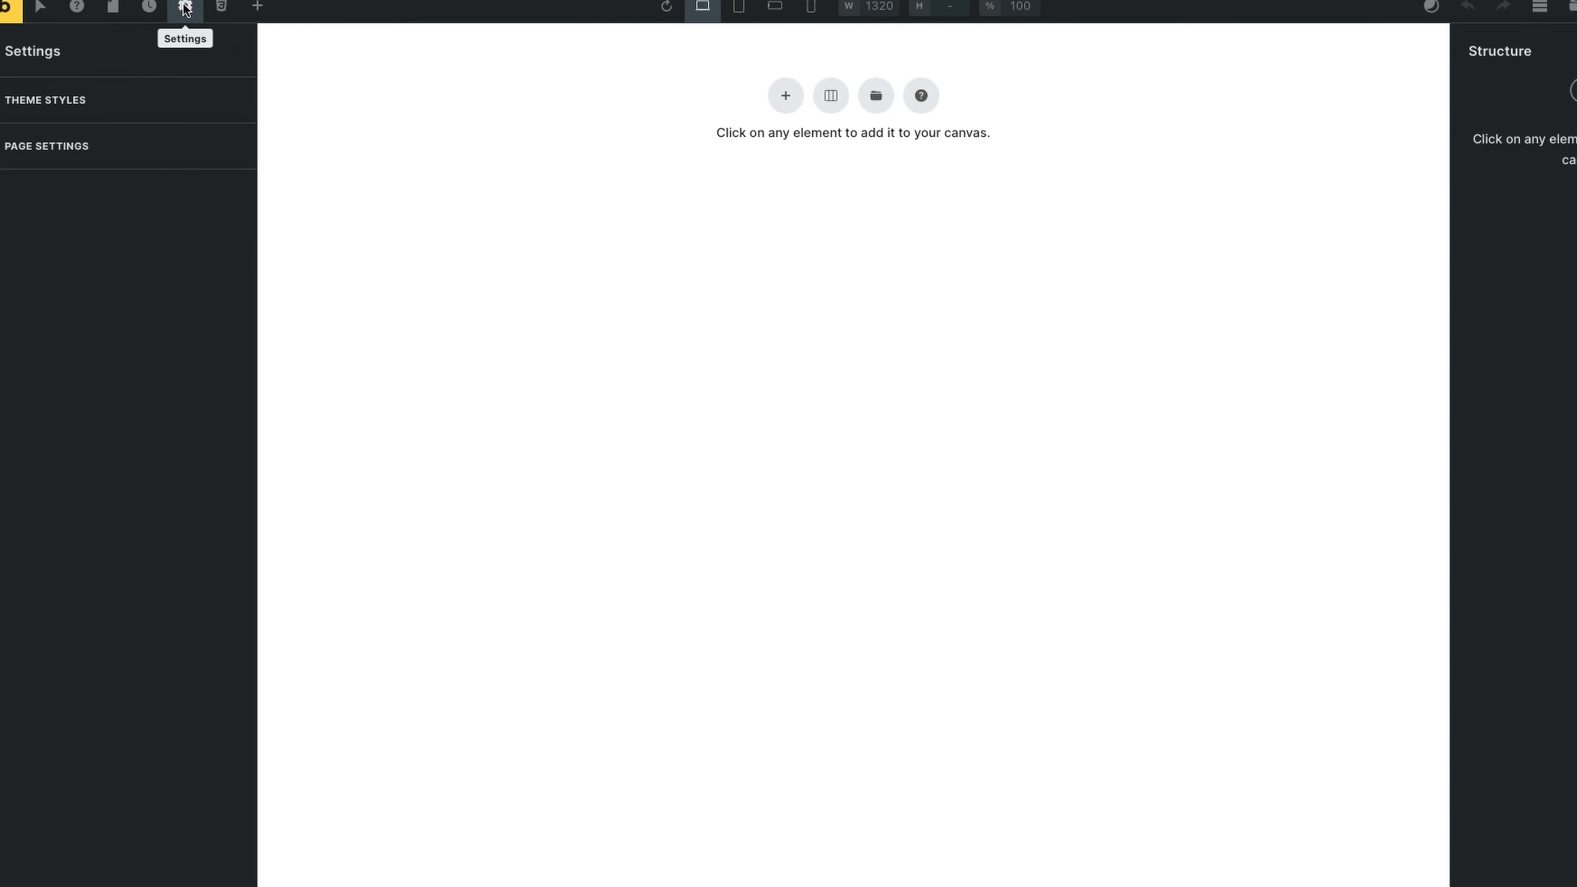
pyautogui.click(155, 100)
pyautogui.click(190, 147)
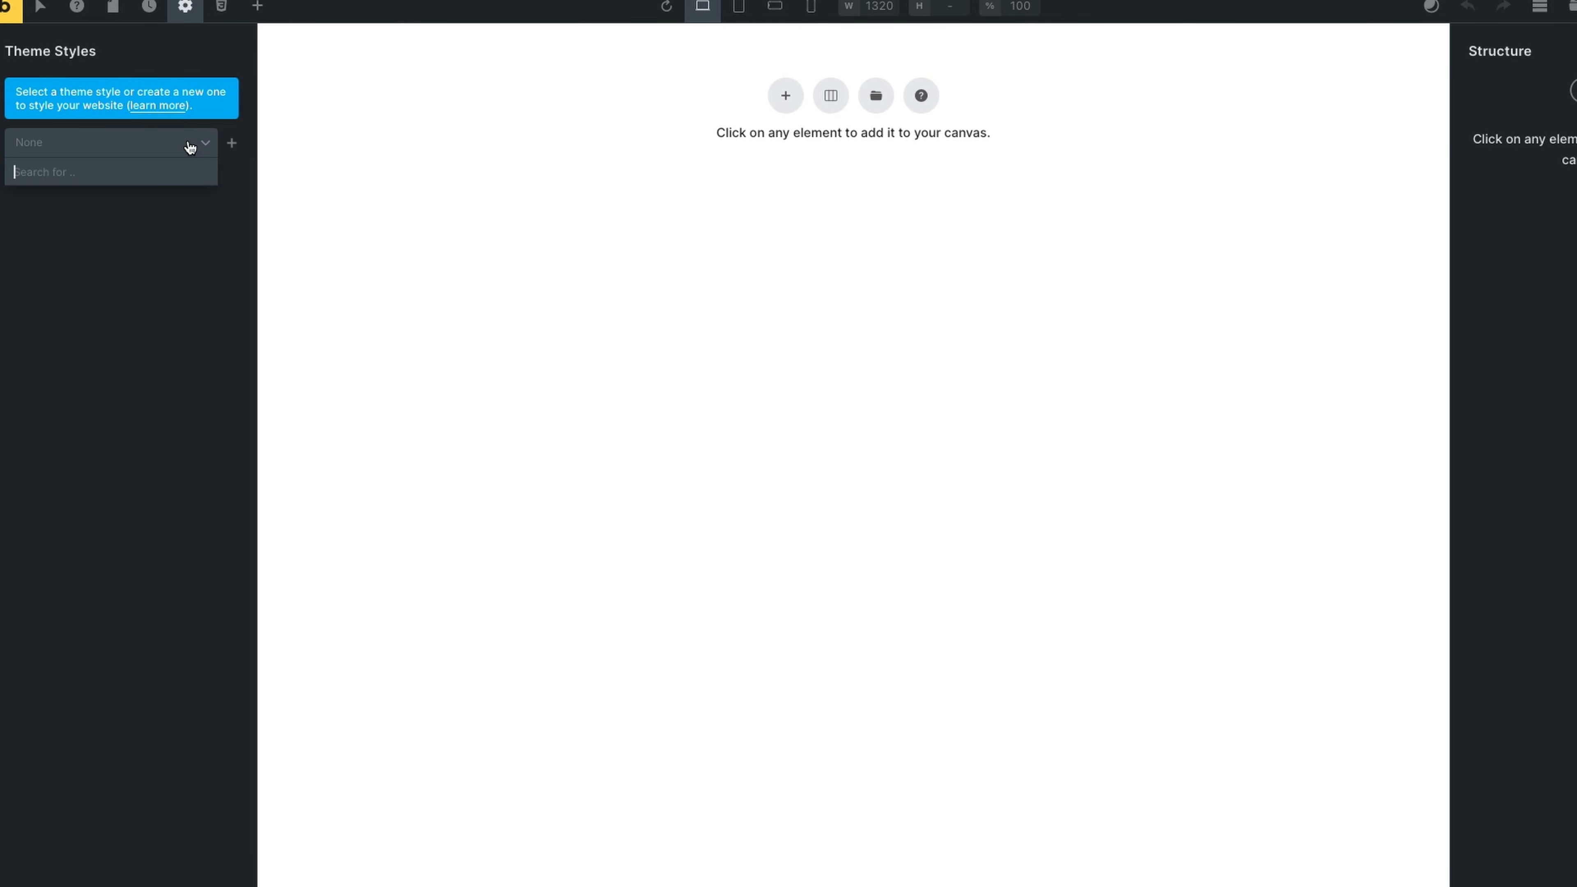
pyautogui.click(231, 143)
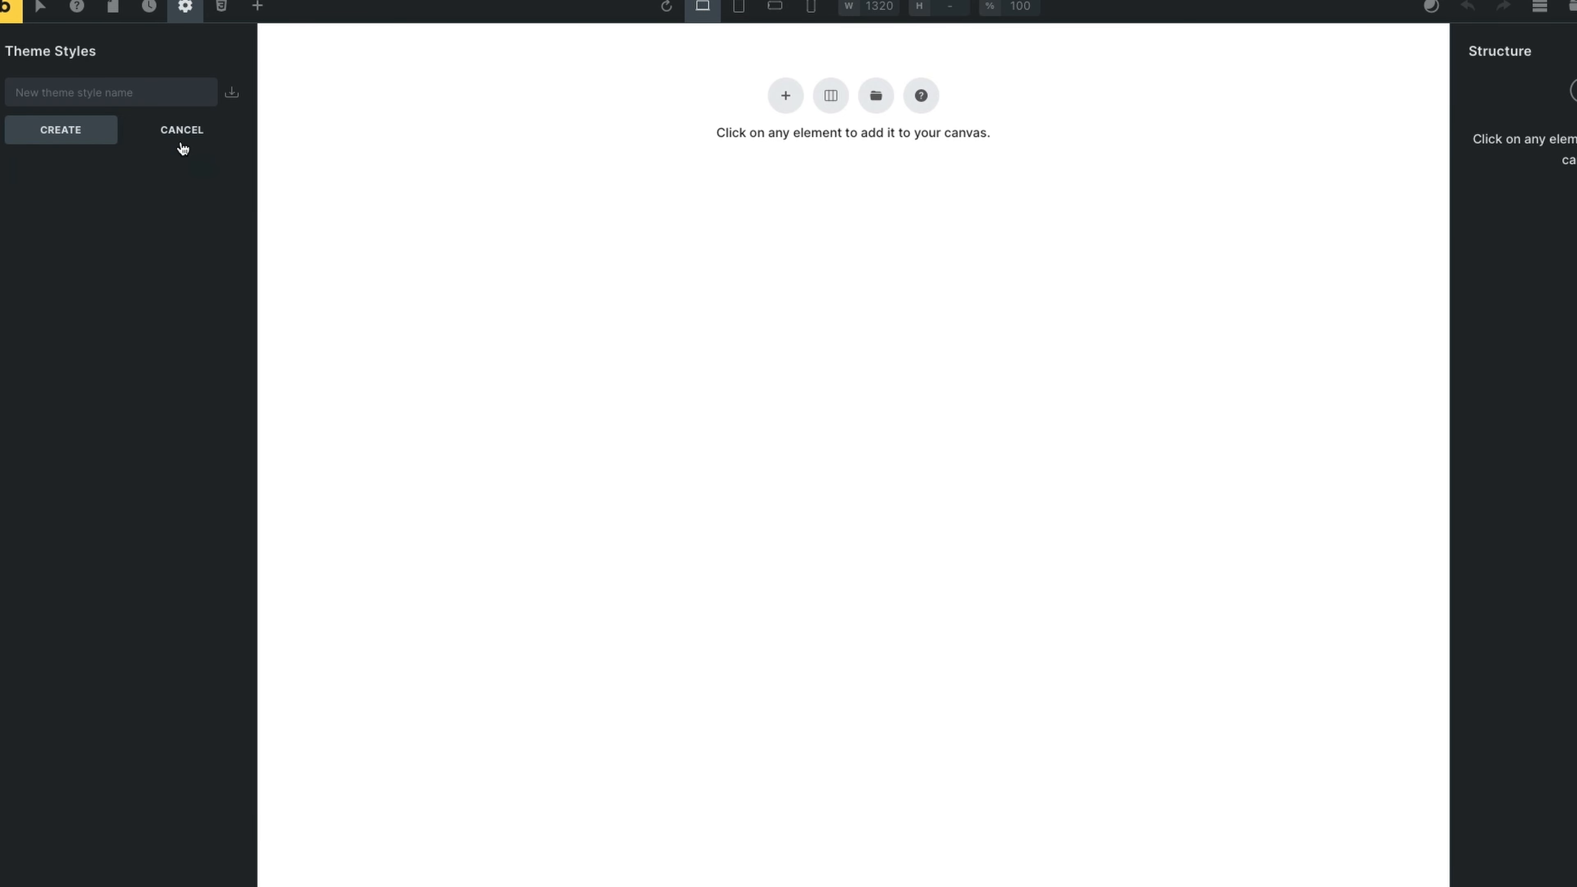
pyautogui.click(116, 92)
pyautogui.write('Global')
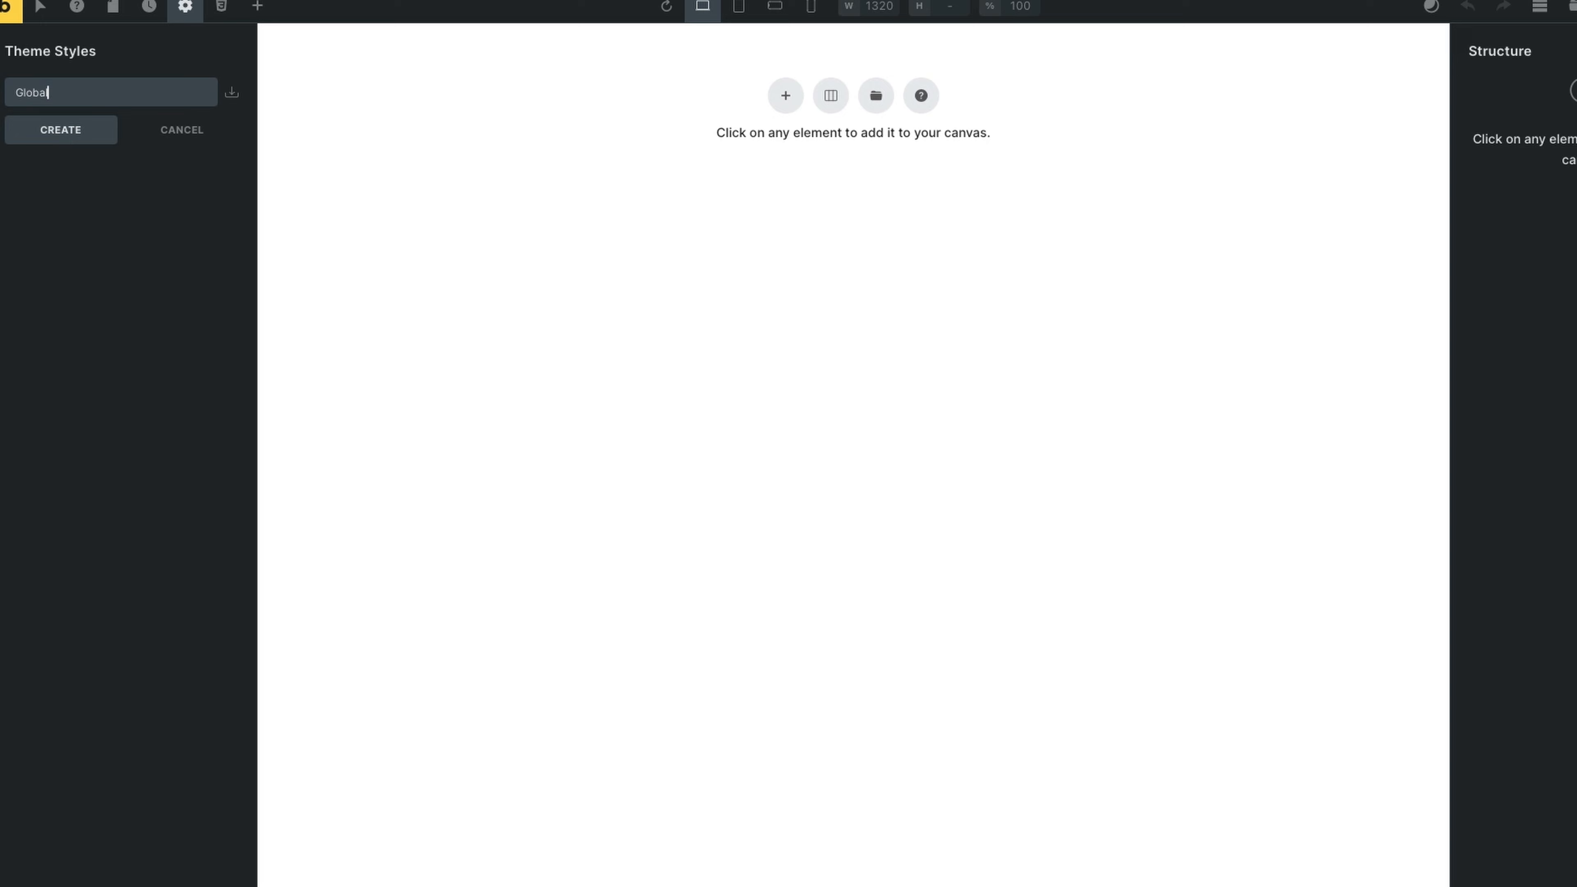
pyautogui.click(100, 130)
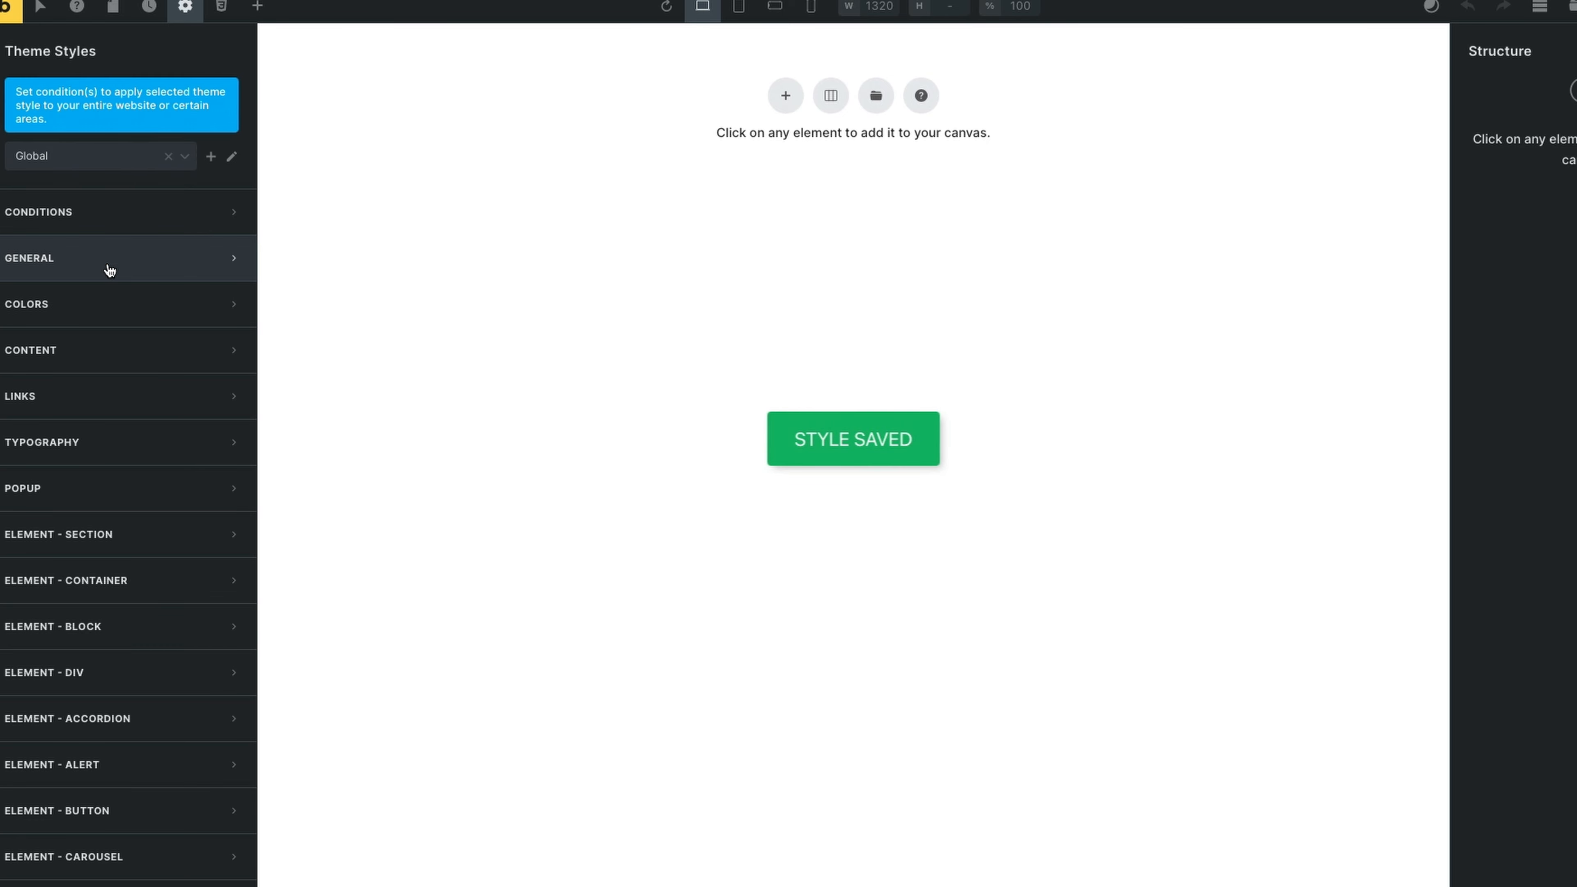
# - Set the container element's width to 1280 in the Global theme style
pyautogui.click(143, 592)
pyautogui.scroll(-4, 143, 590)
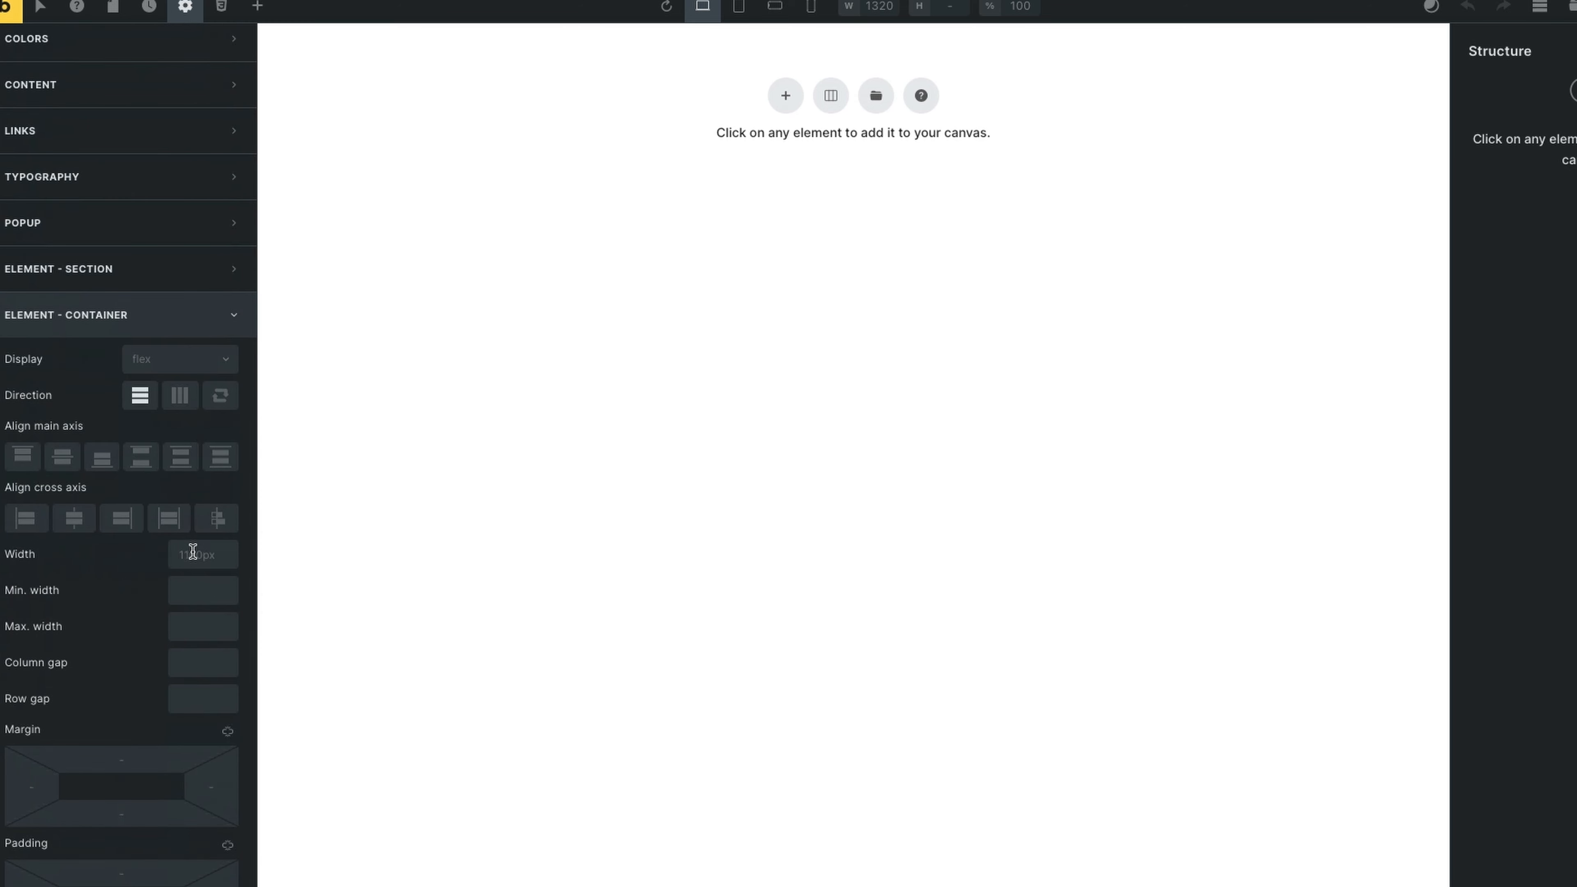
pyautogui.click(194, 553)
pyautogui.write('1280')
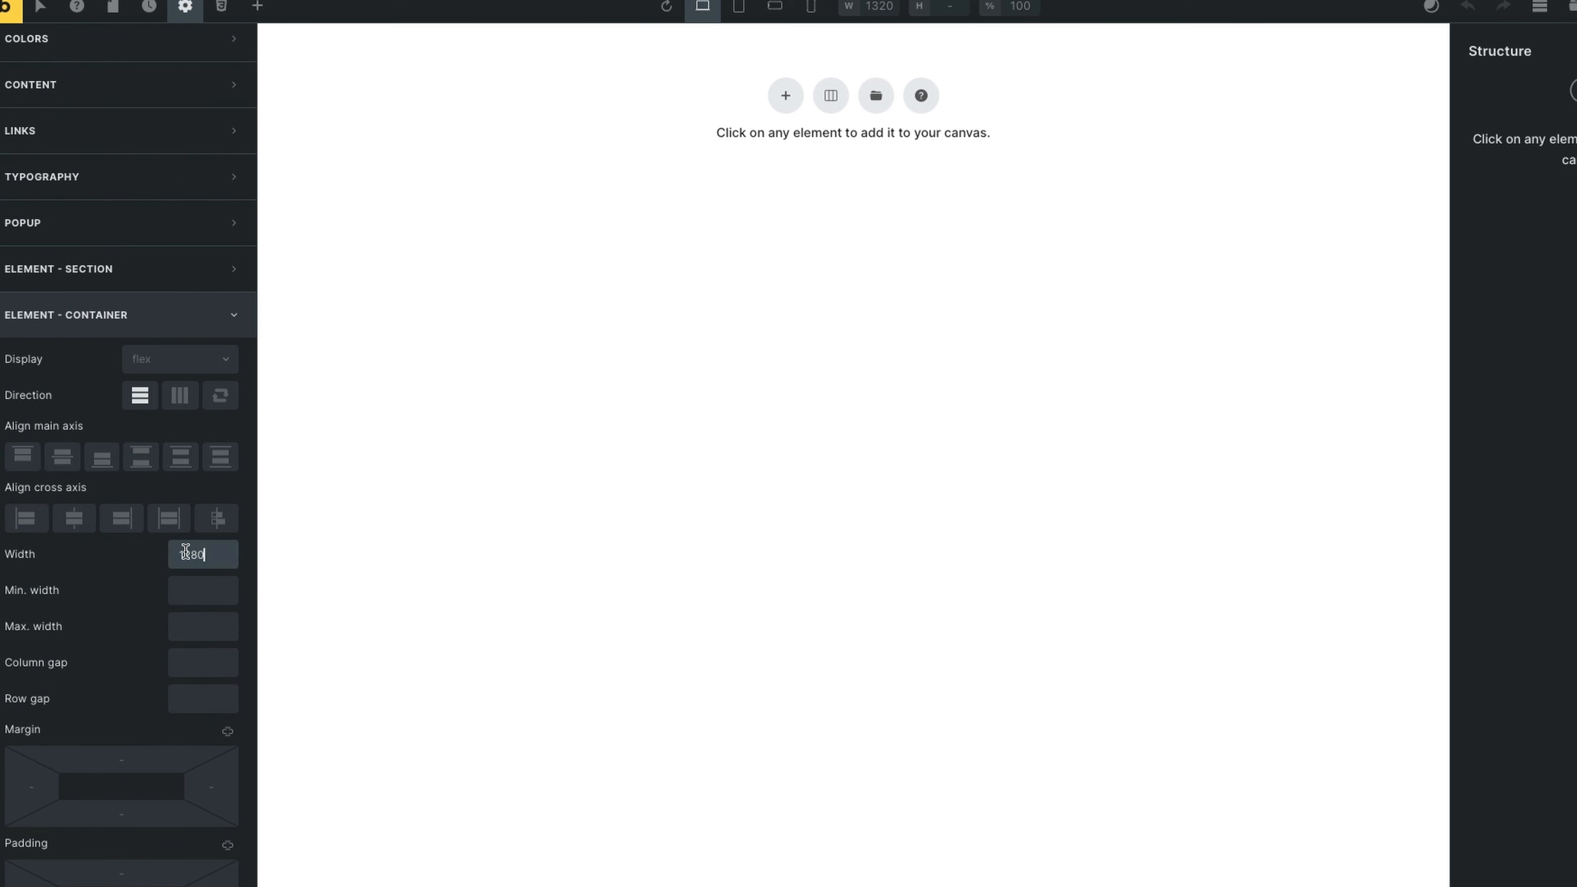
pyautogui.click(106, 560)
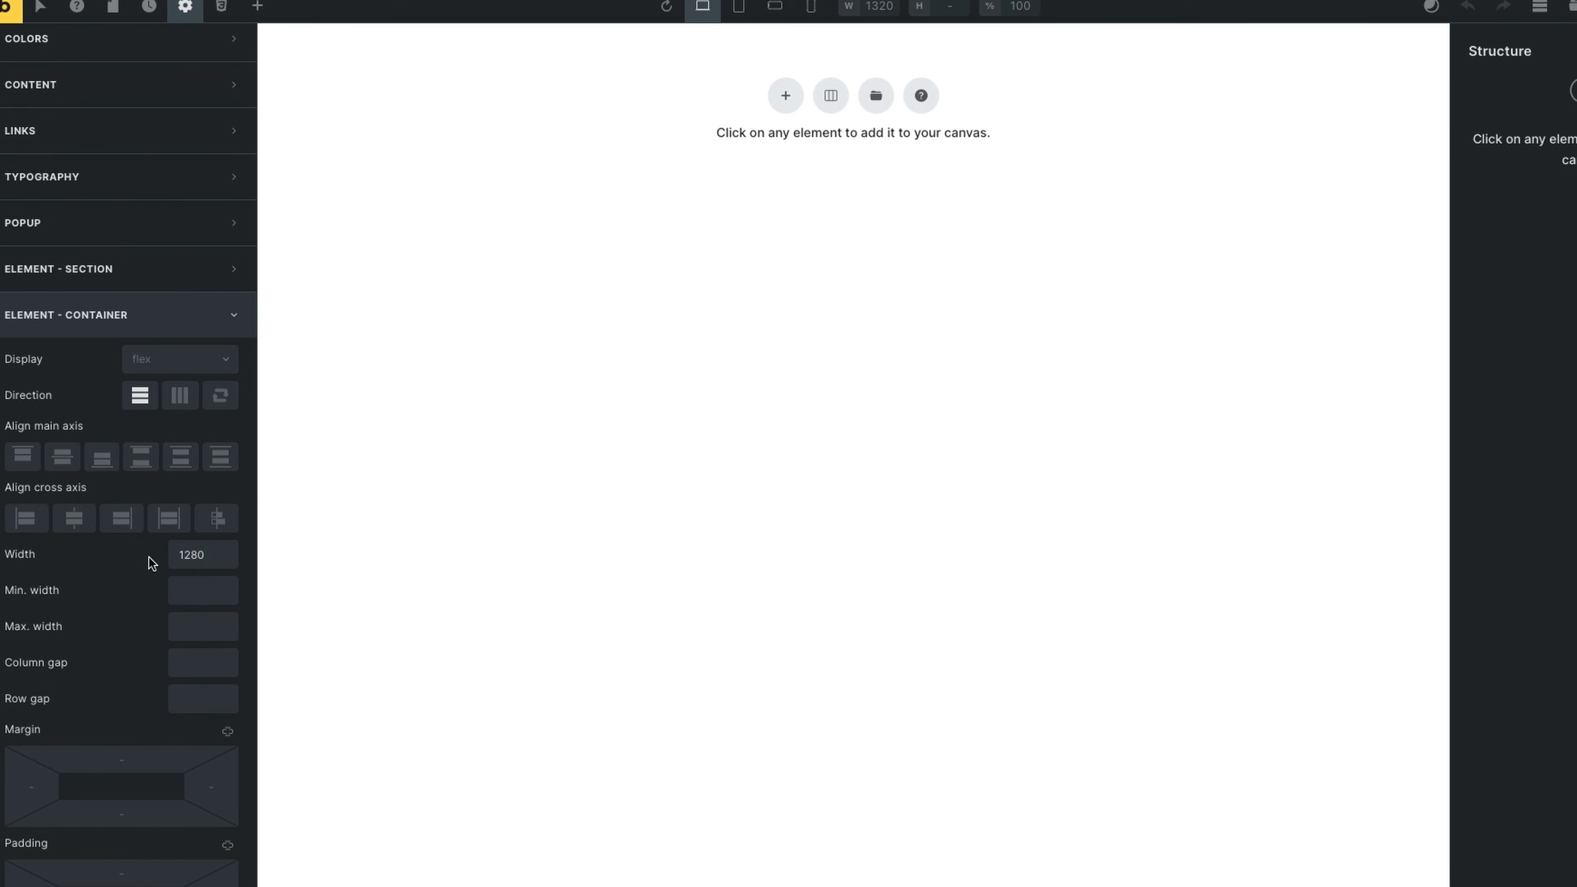
pyautogui.scroll(-8, 150, 563)
pyautogui.scroll(5, 150, 564)
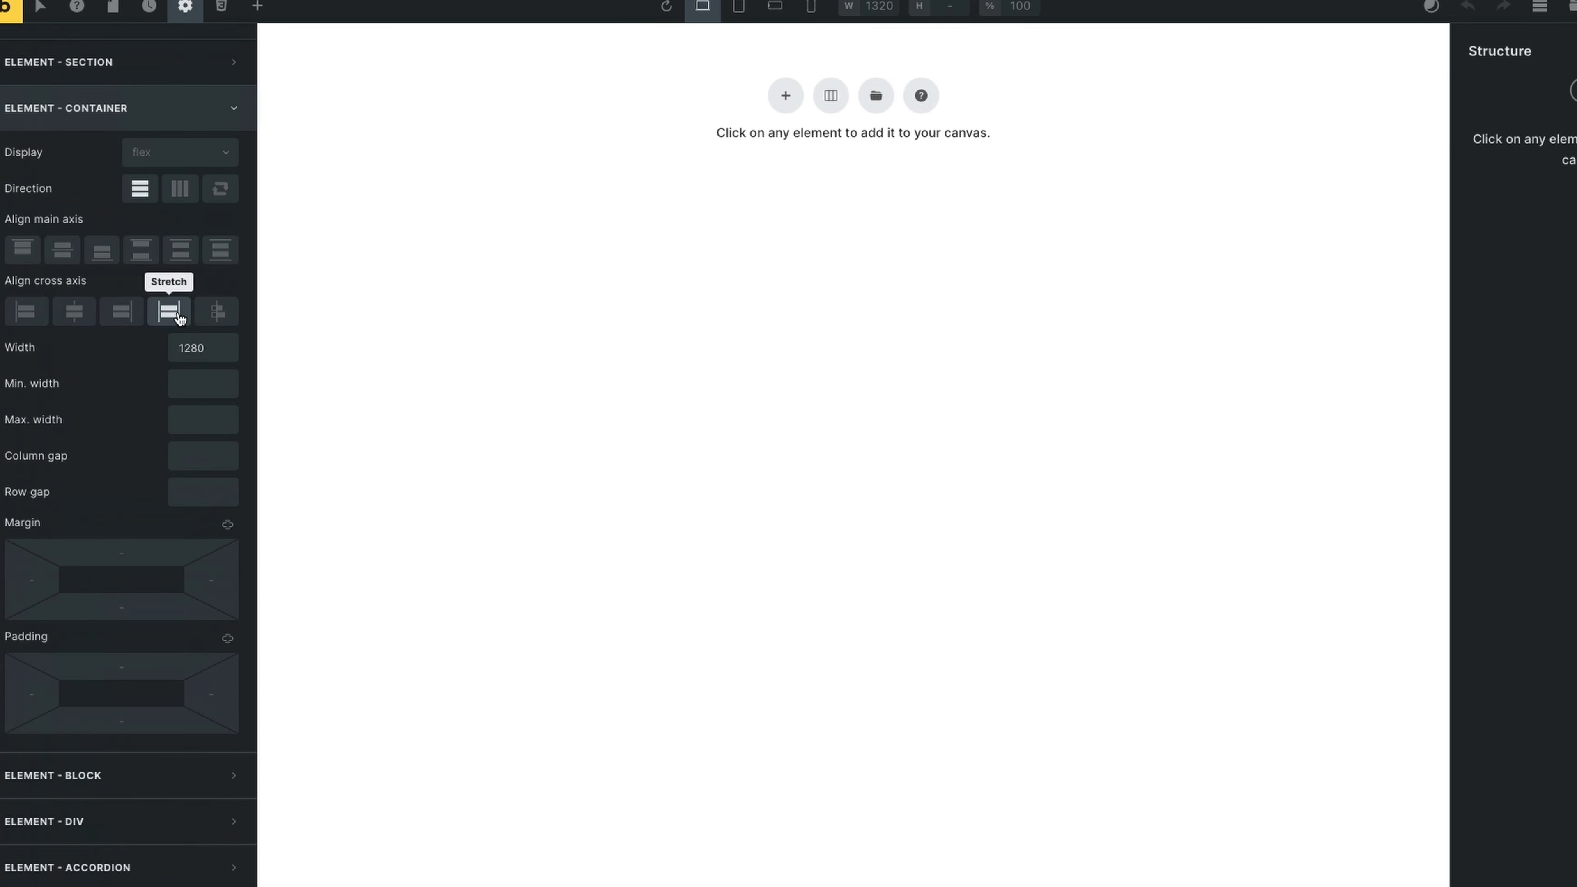
# - Close the container settings and save the Global theme style
pyautogui.scroll(4, 180, 318)
pyautogui.click(196, 343)
pyautogui.scroll(4, 194, 318)
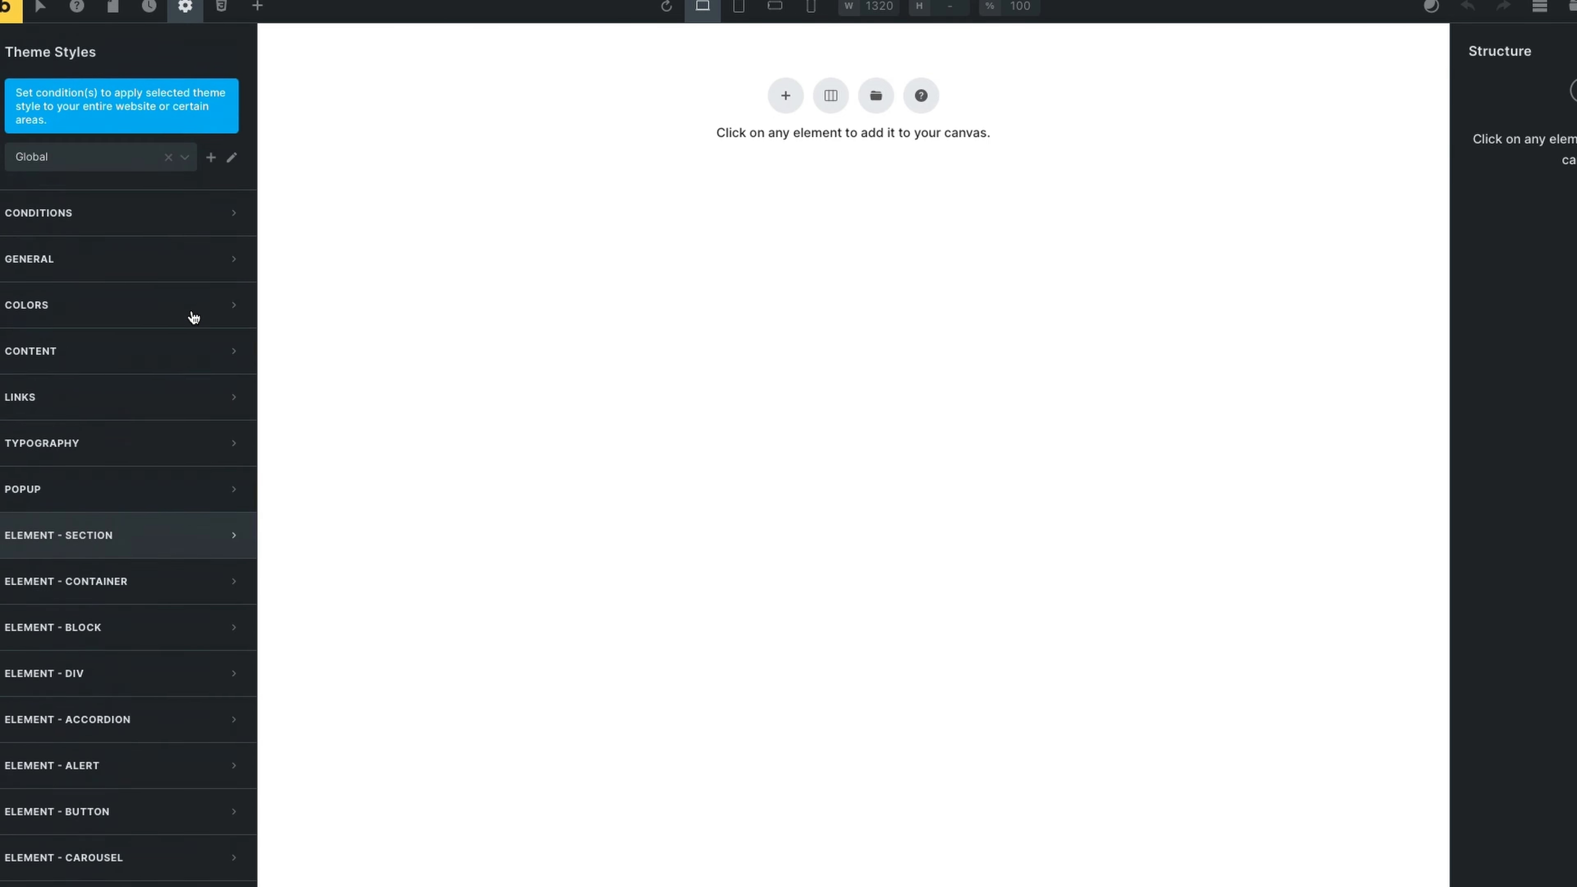
pyautogui.click(205, 202)
pyautogui.click(205, 202)
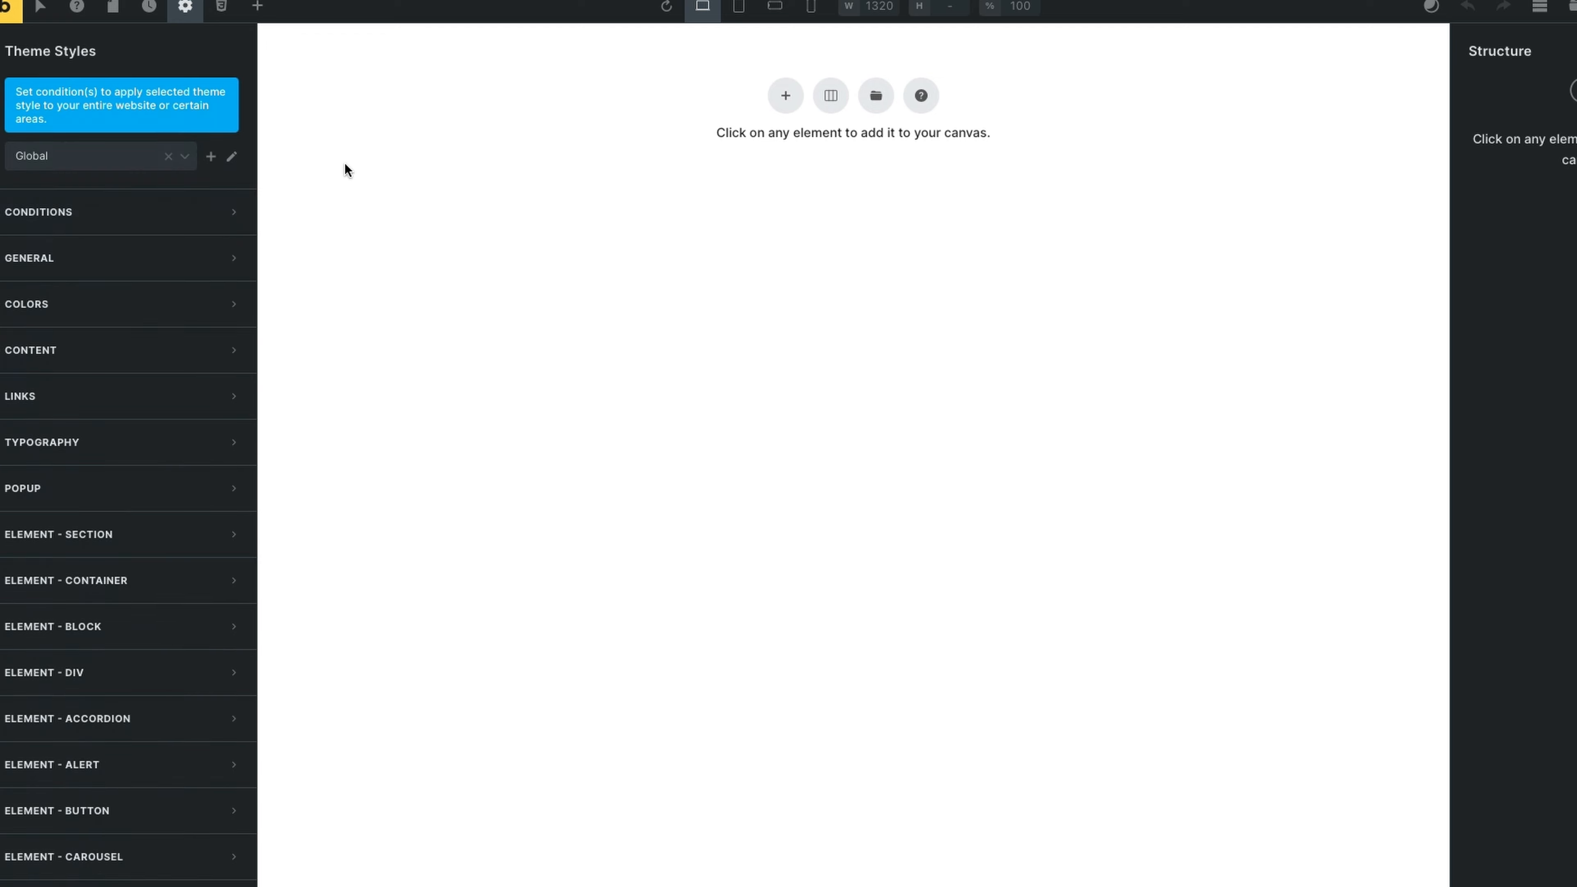
pyautogui.press('super+s')
# - Add a heading for the text "COMING SOON" and align its container's content to the center on the cross axis
pyautogui.click(257, 7)
pyautogui.moveTo(1521, 173); pyautogui.dragTo(1539, 159)
pyautogui.tripleClick(127, 191)
pyautogui.write('COMING SOON')
pyautogui.click(1536, 142)
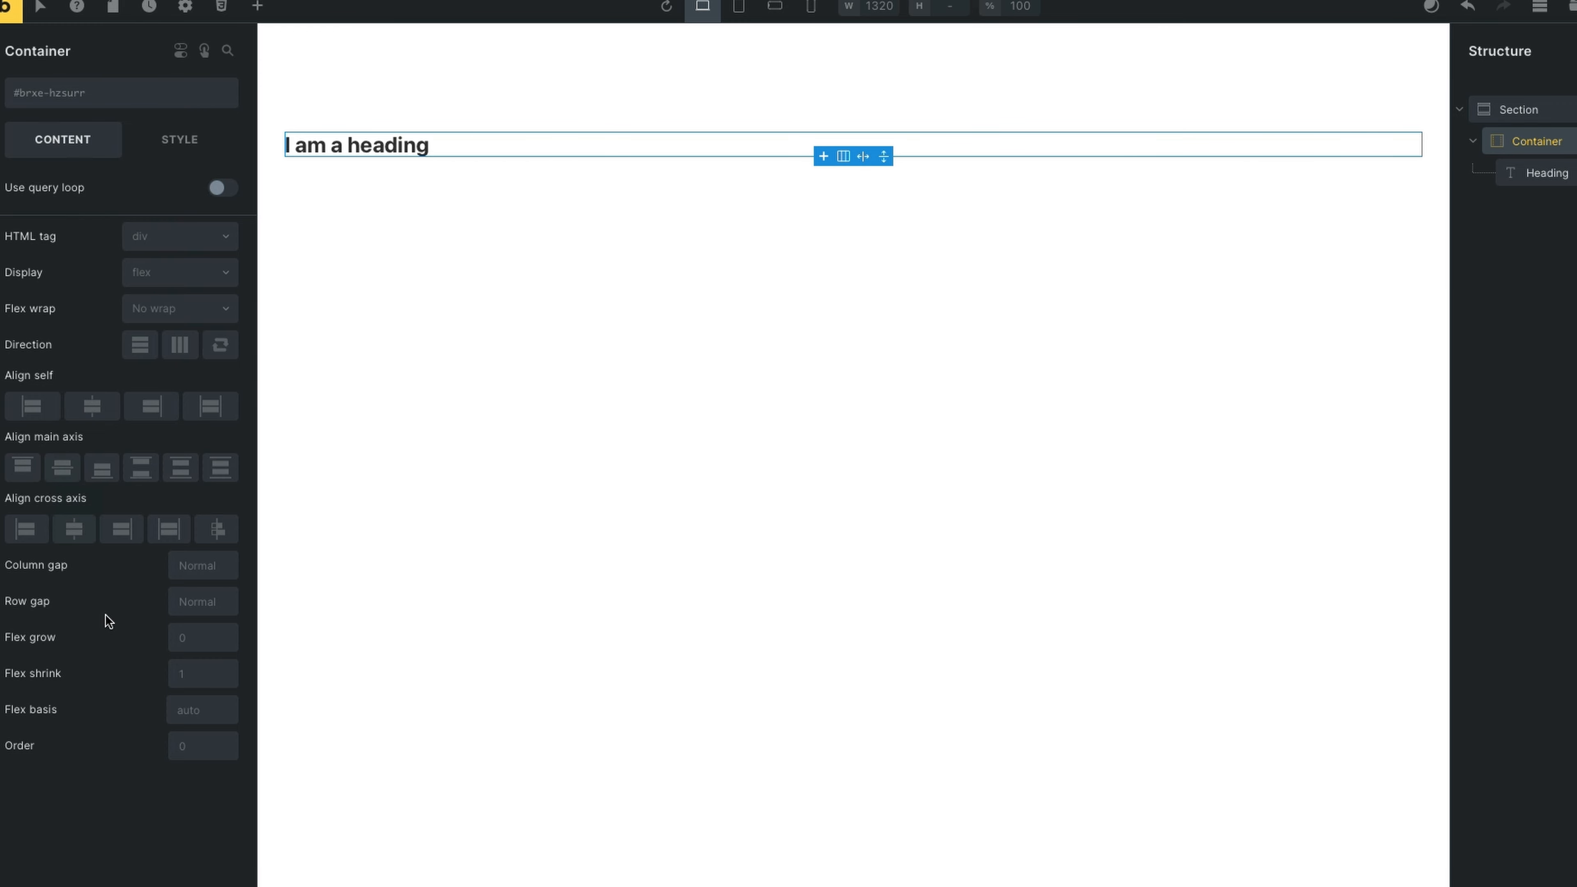
pyautogui.click(74, 529)
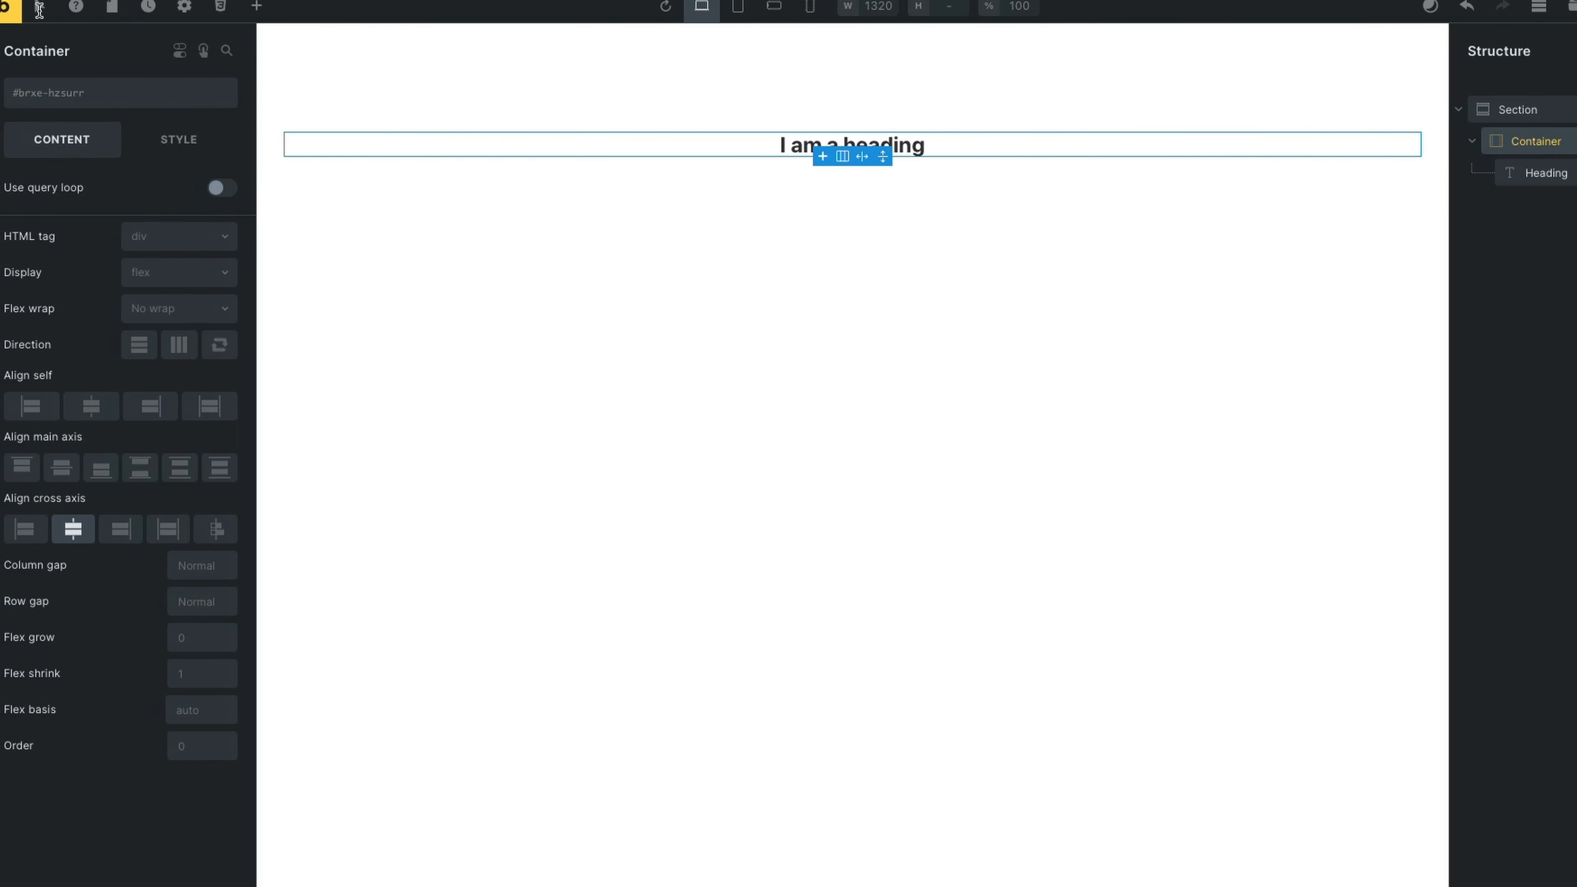
# - Set the site's homepage to the static page "Coming Soon" in the WordPress Reading settings and save the changes
pyautogui.click(11, 9)
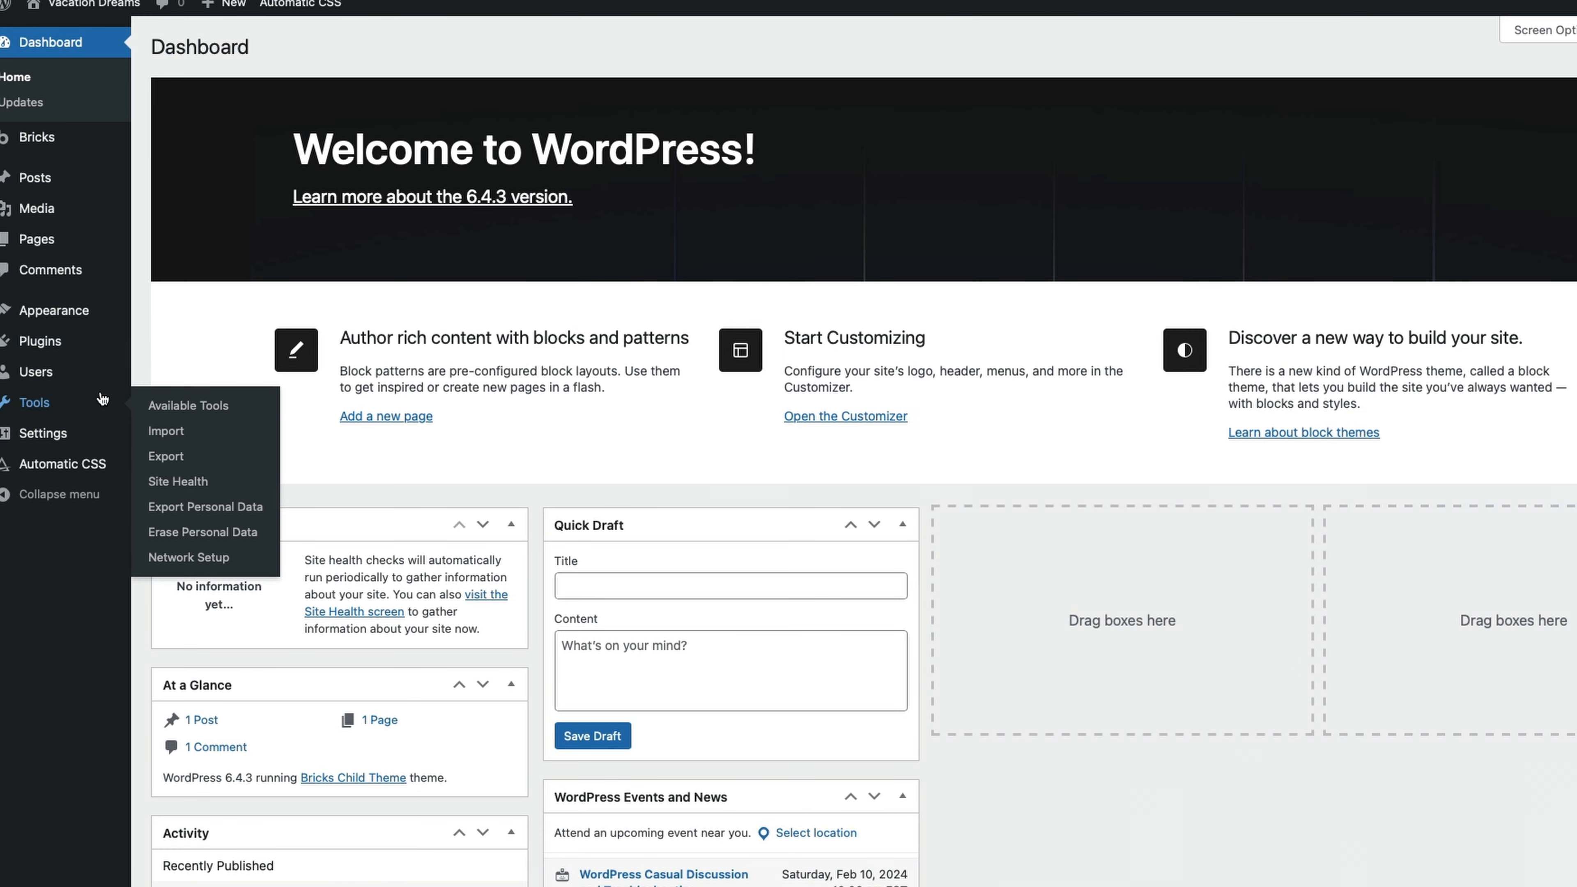
pyautogui.moveTo(62, 433)
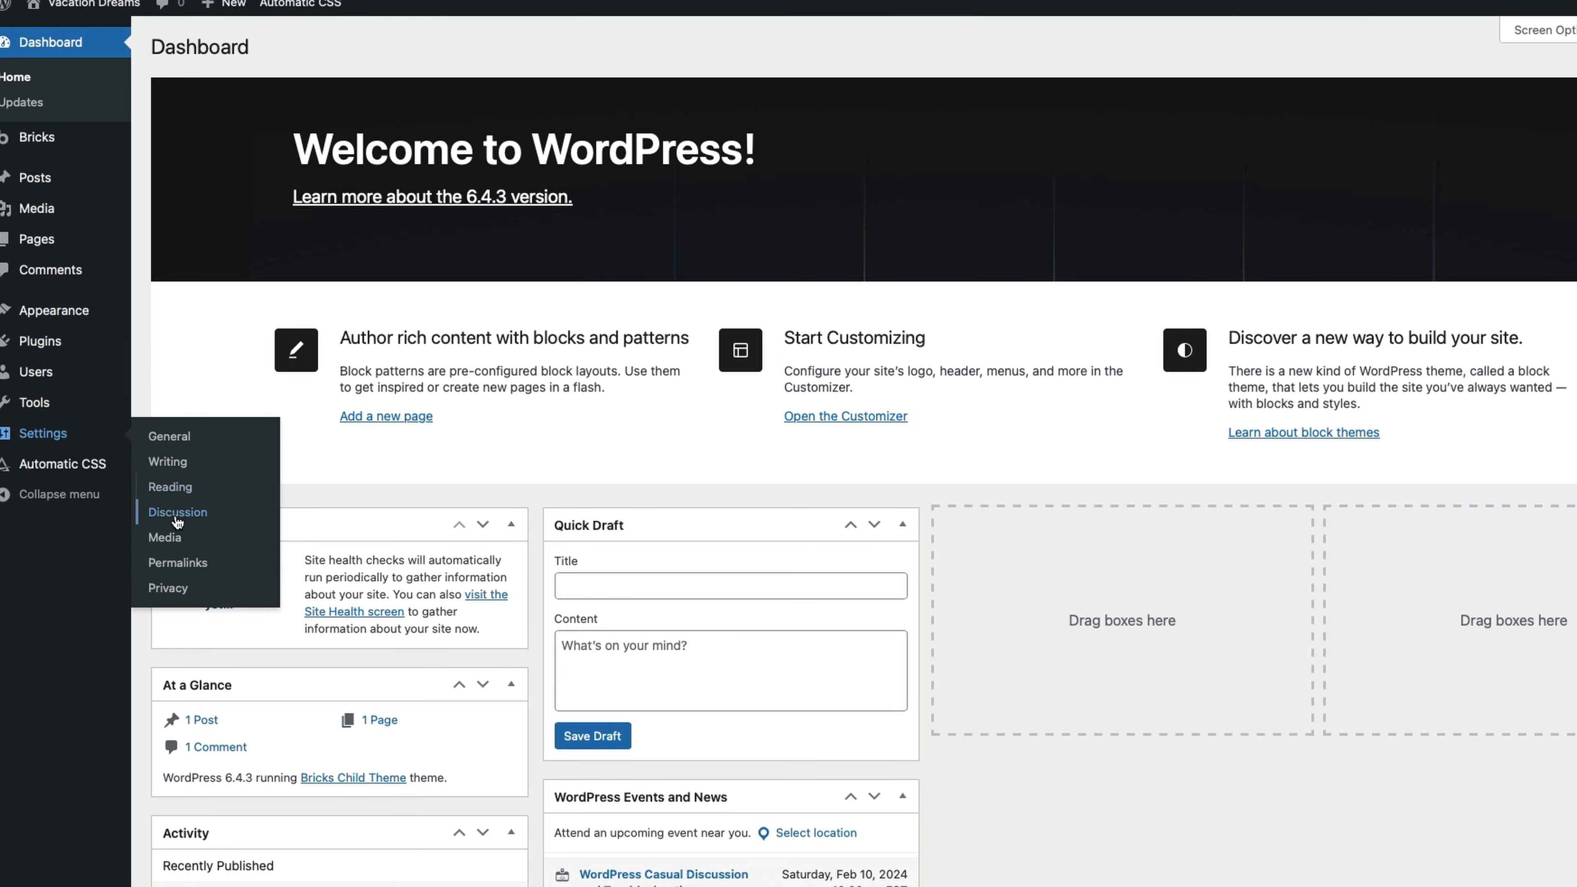
pyautogui.click(180, 489)
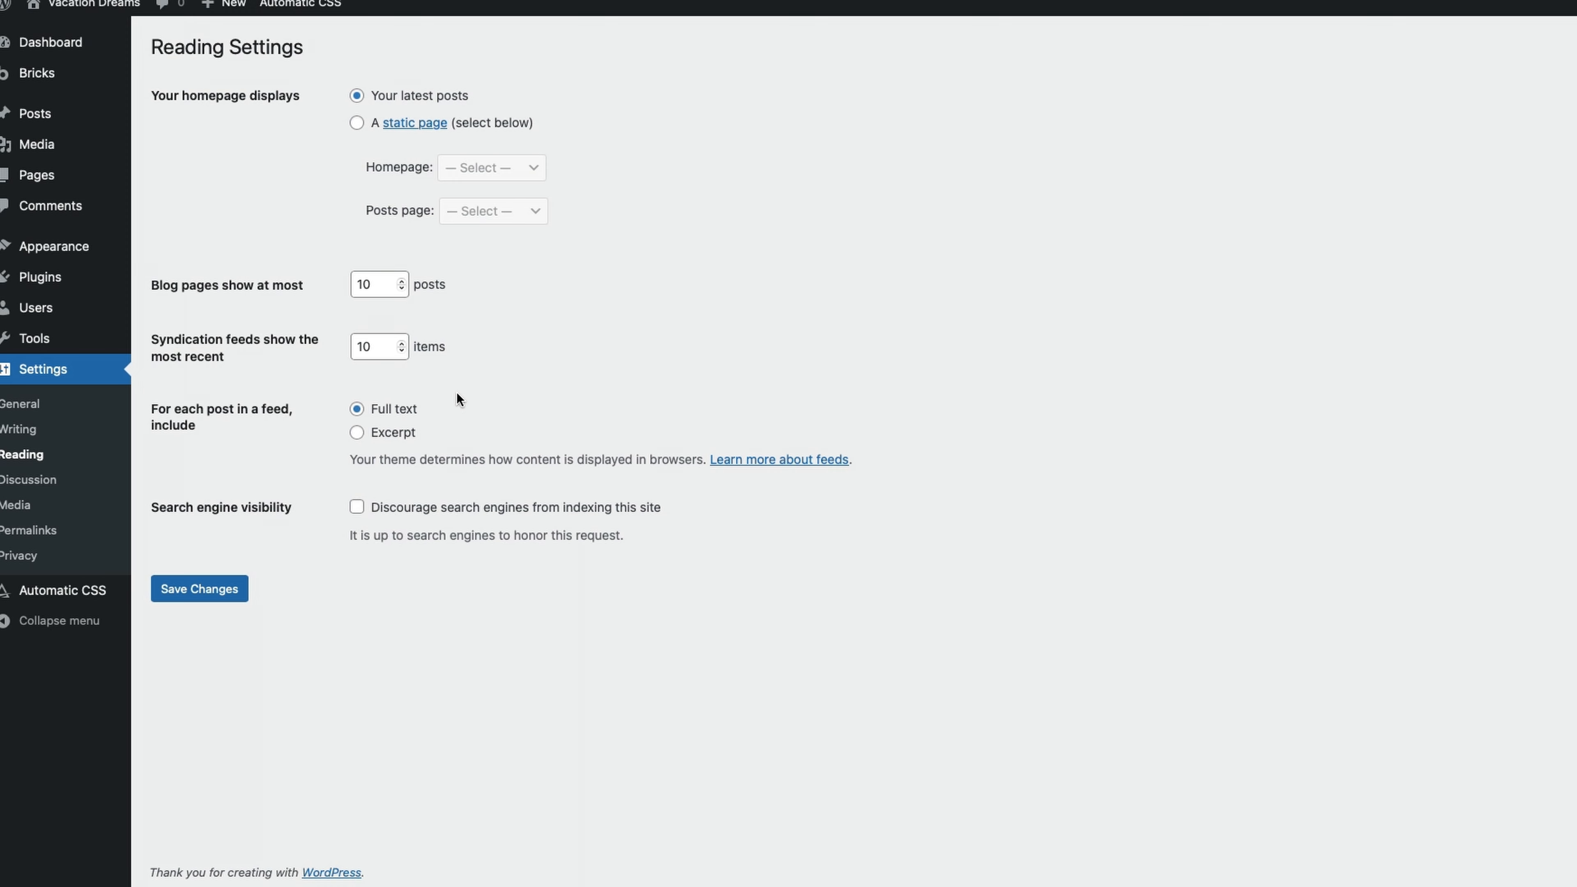
pyautogui.click(371, 123)
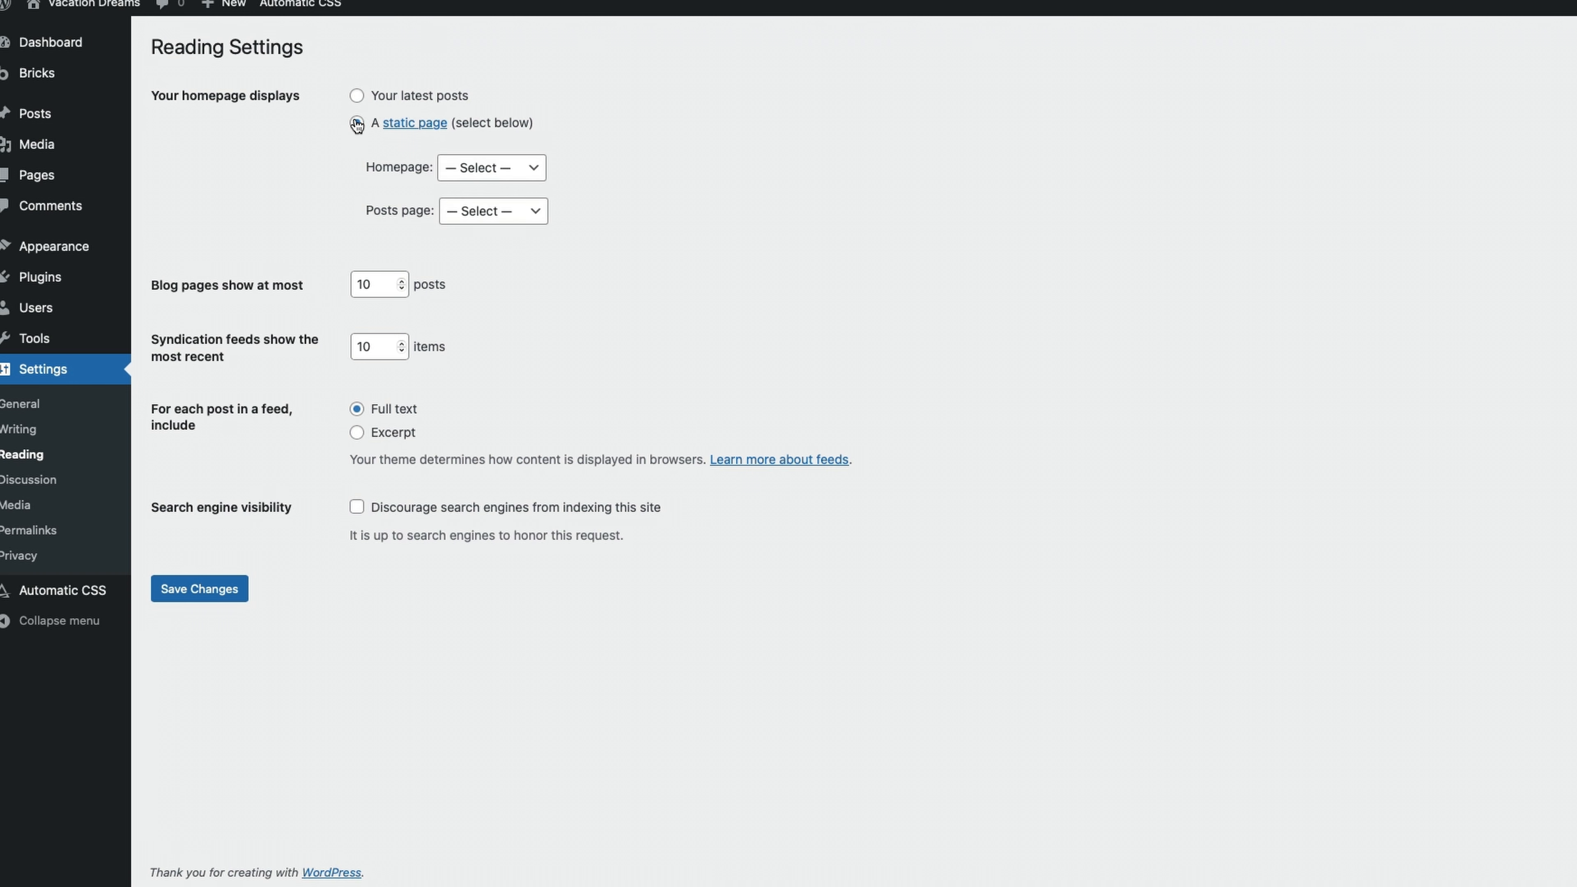
pyautogui.click(487, 170)
pyautogui.click(487, 185)
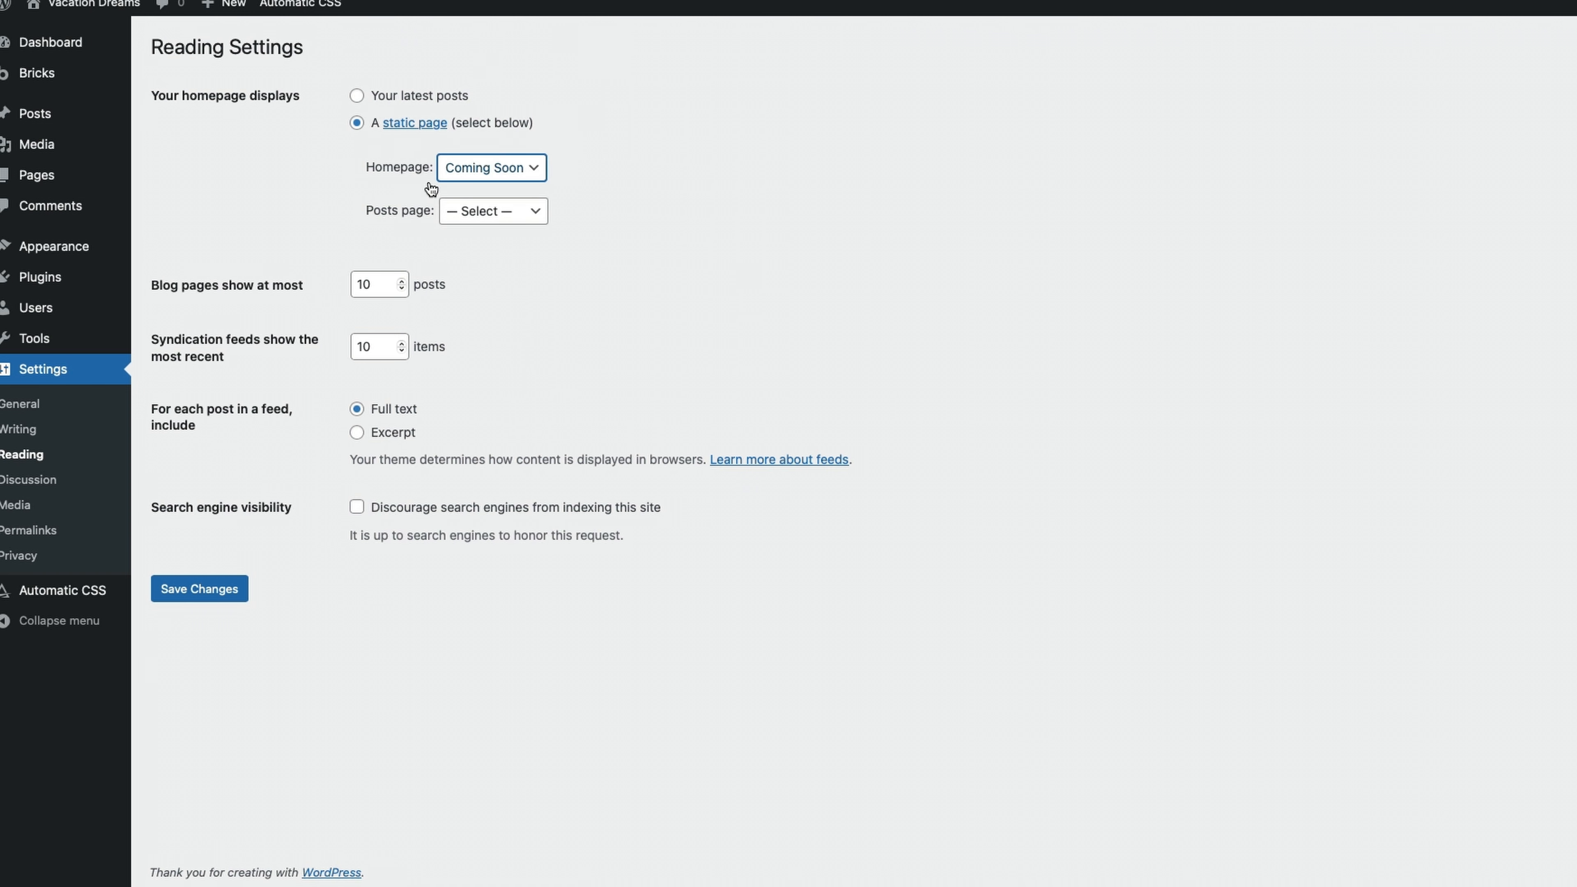
pyautogui.click(199, 589)
# - Create and publish a new page titled "Home"
pyautogui.moveTo(93, 182)
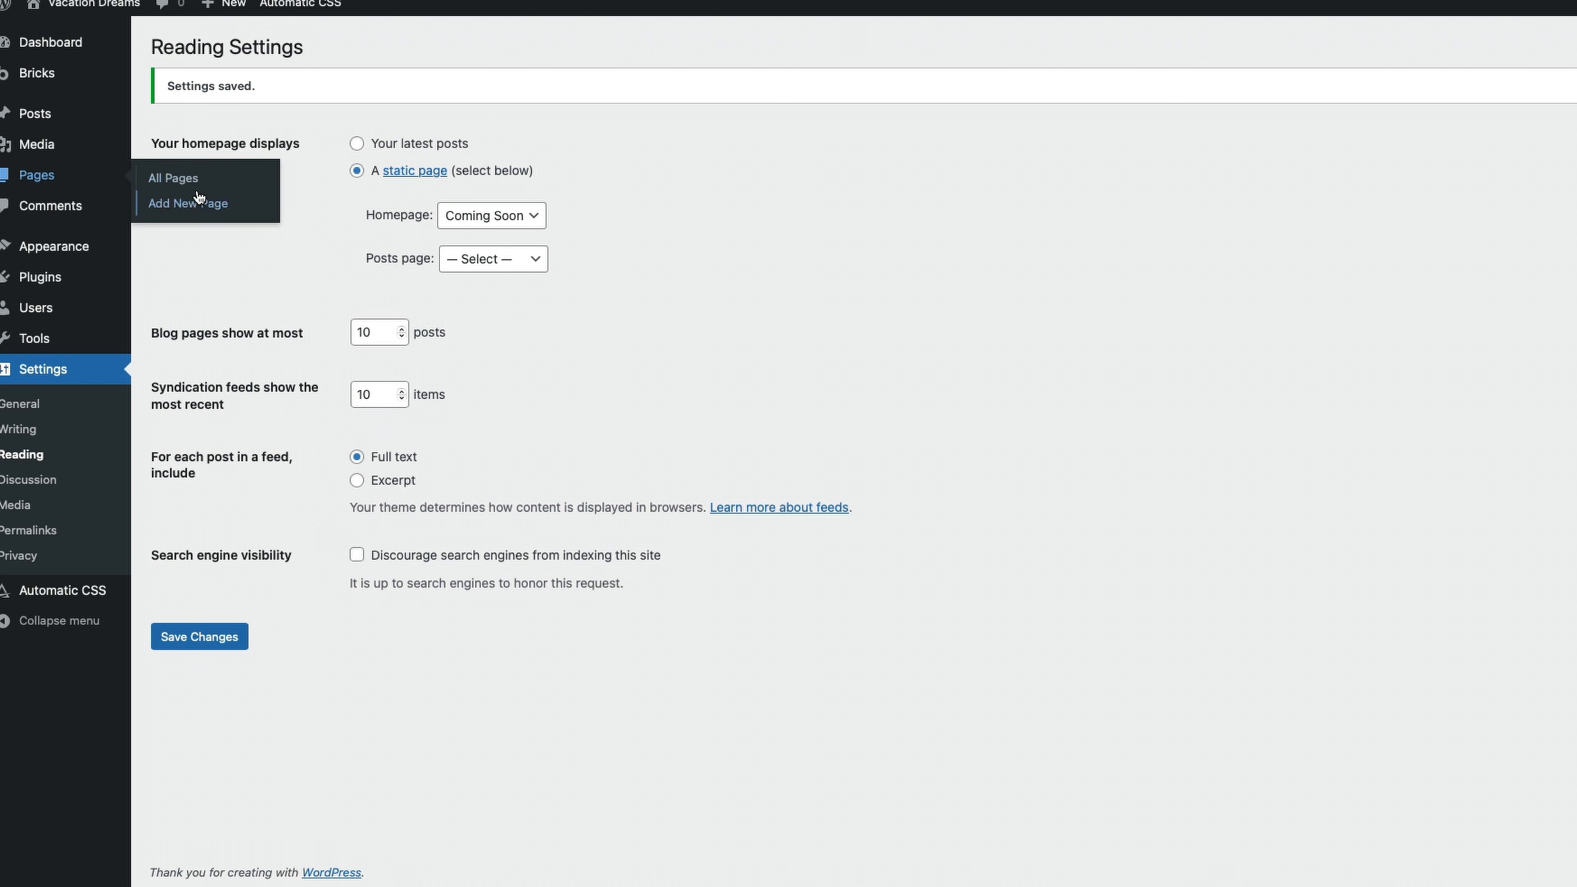
pyautogui.click(192, 179)
pyautogui.click(289, 46)
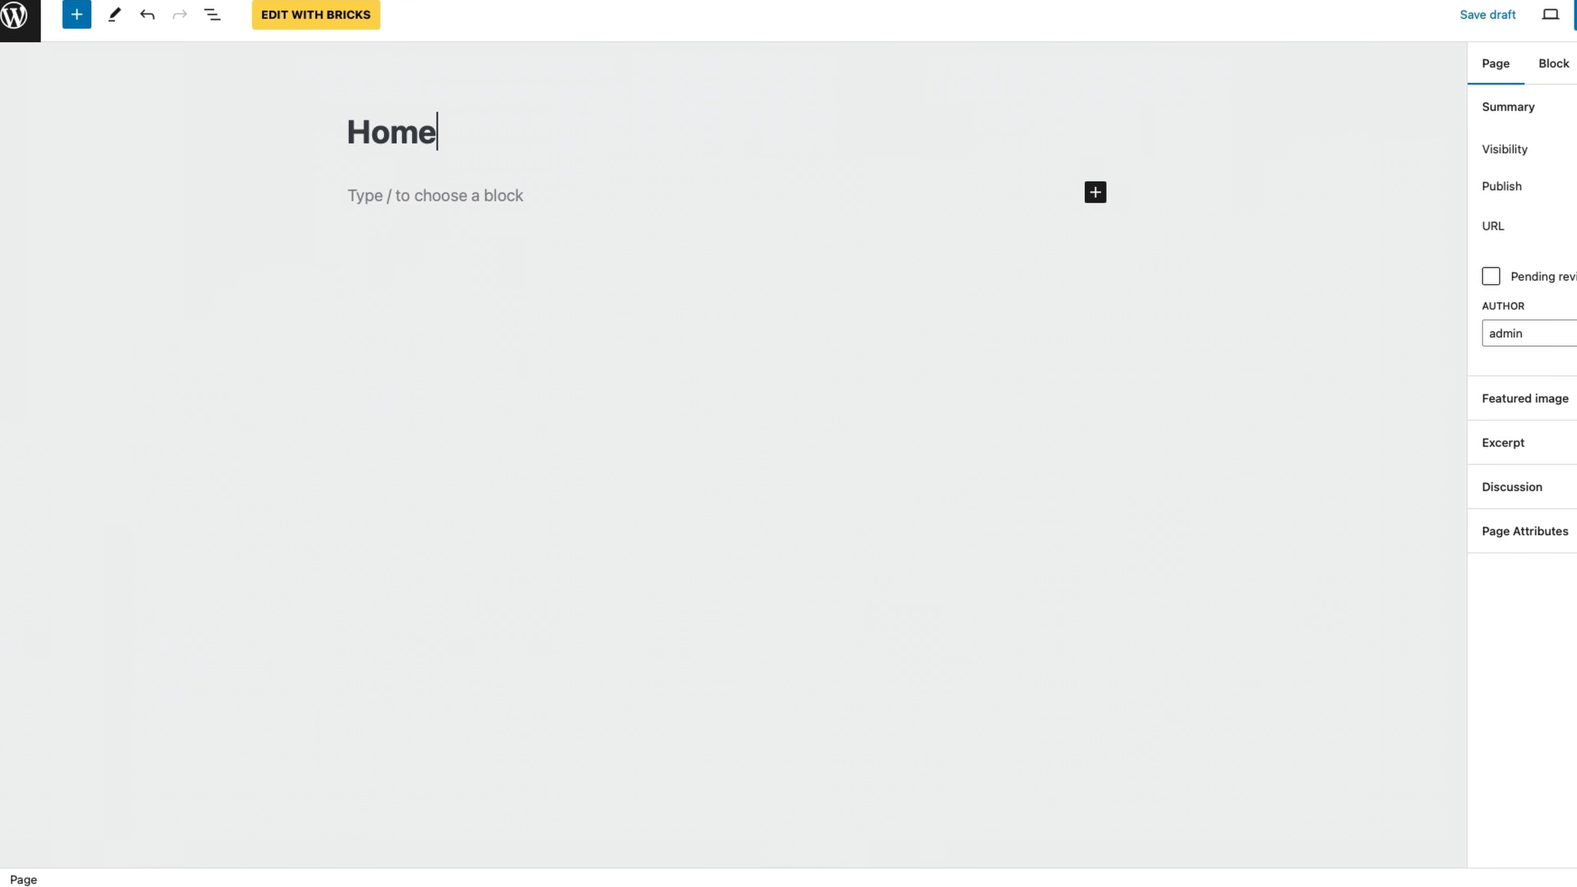
pyautogui.click(1531, 14)
pyautogui.click(1532, 15)
pyautogui.click(1180, 81)
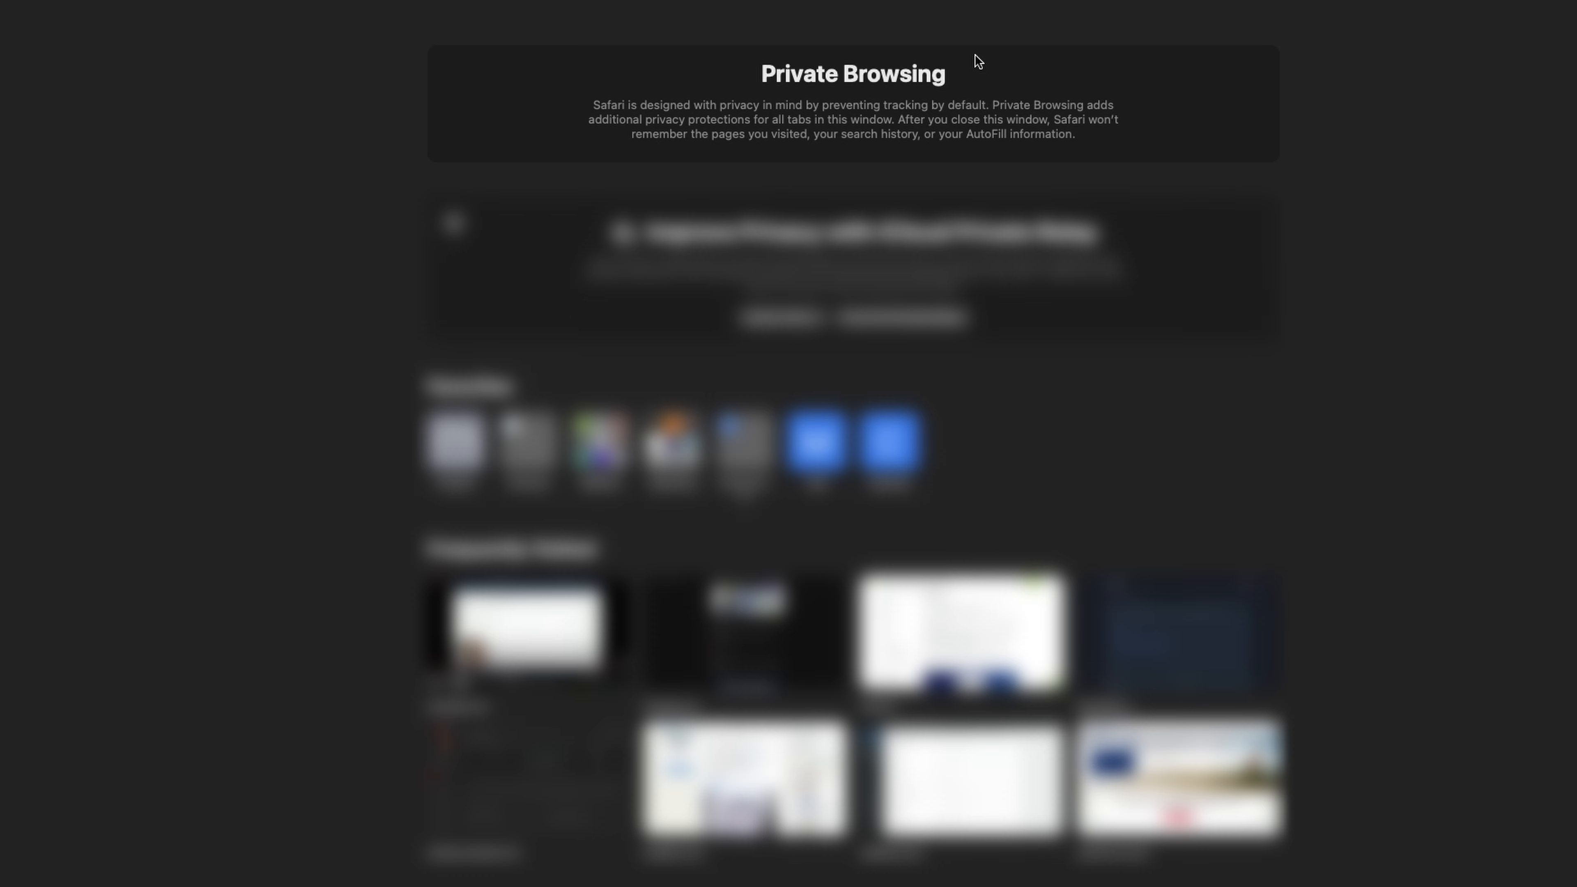
# - Switch to a private browser window and open the site's /home address to check the page
pyautogui.press('super+l')
pyautogui.write('edanbenatar.com/home')
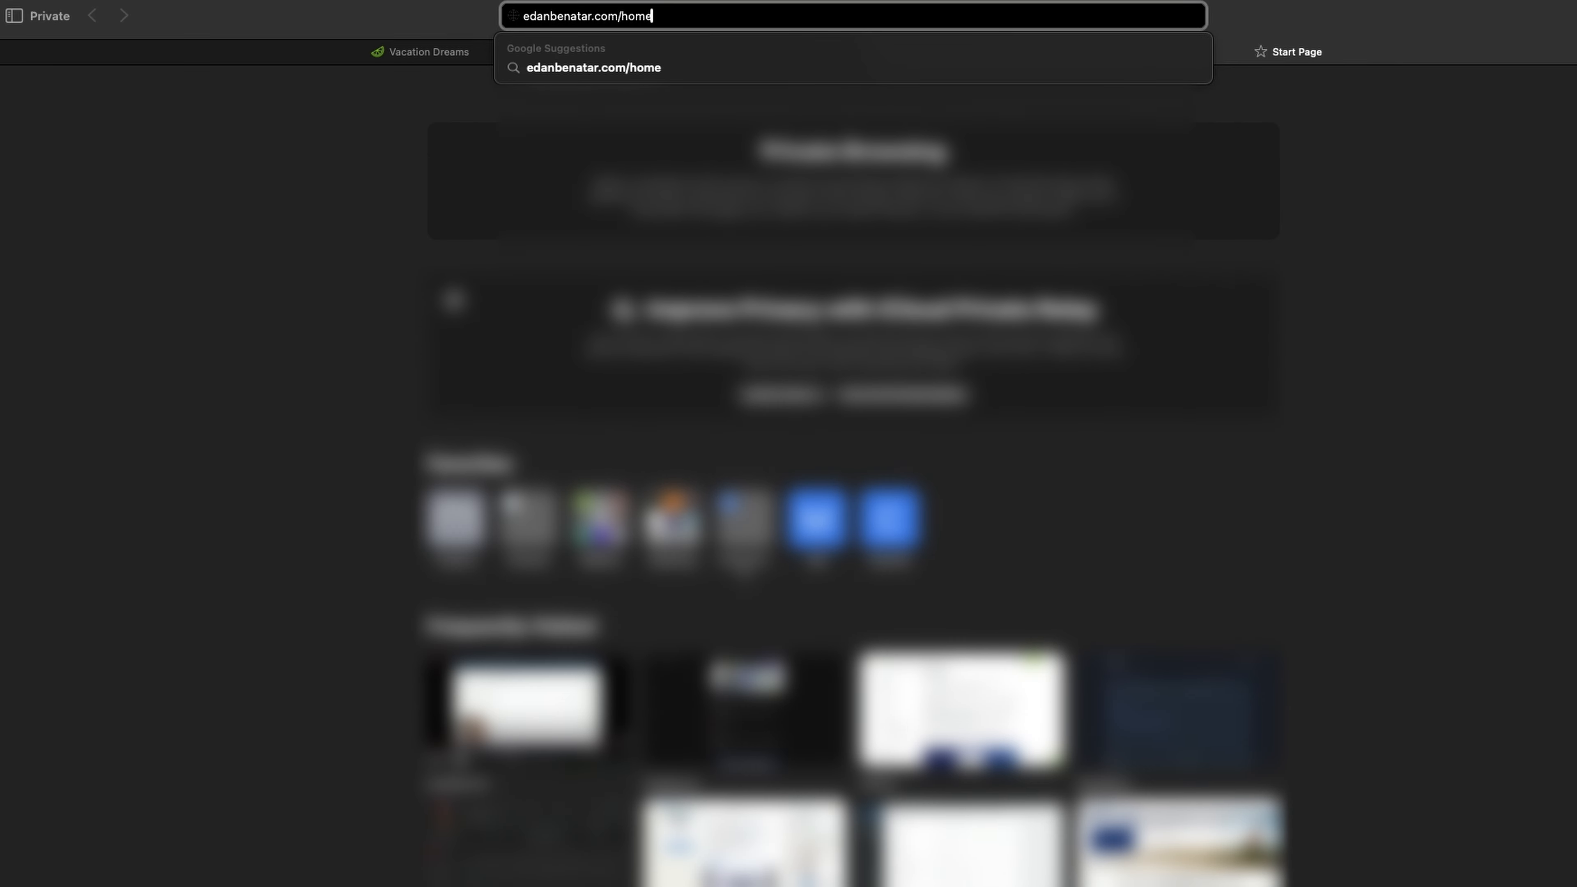
pyautogui.press('Return')
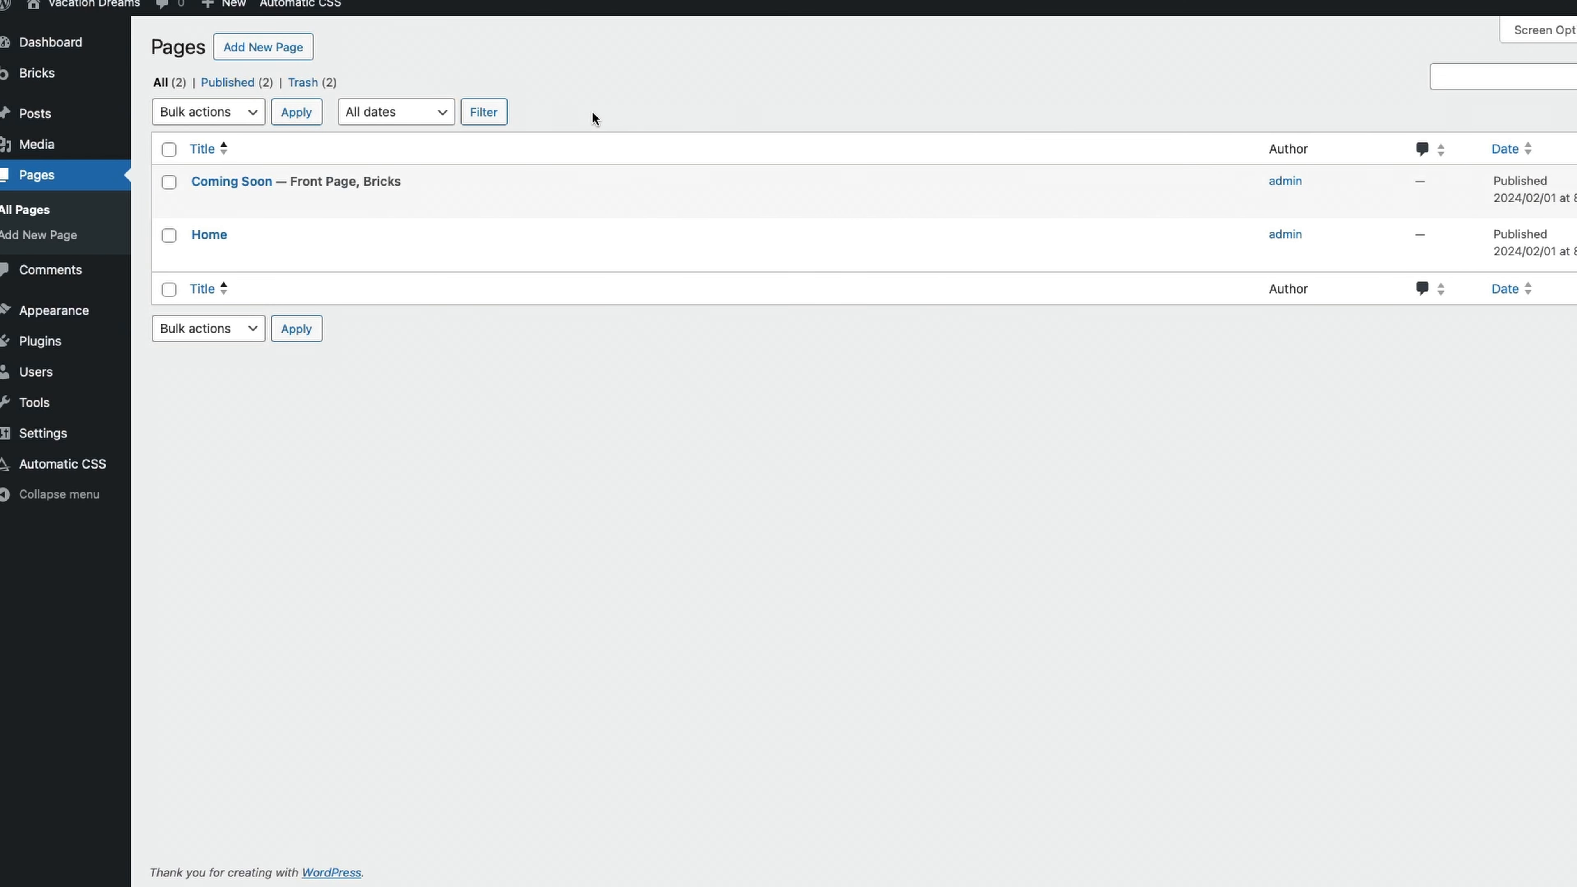
# - Change the site's permalink structure to Post name and save the changes
pyautogui.moveTo(53, 431)
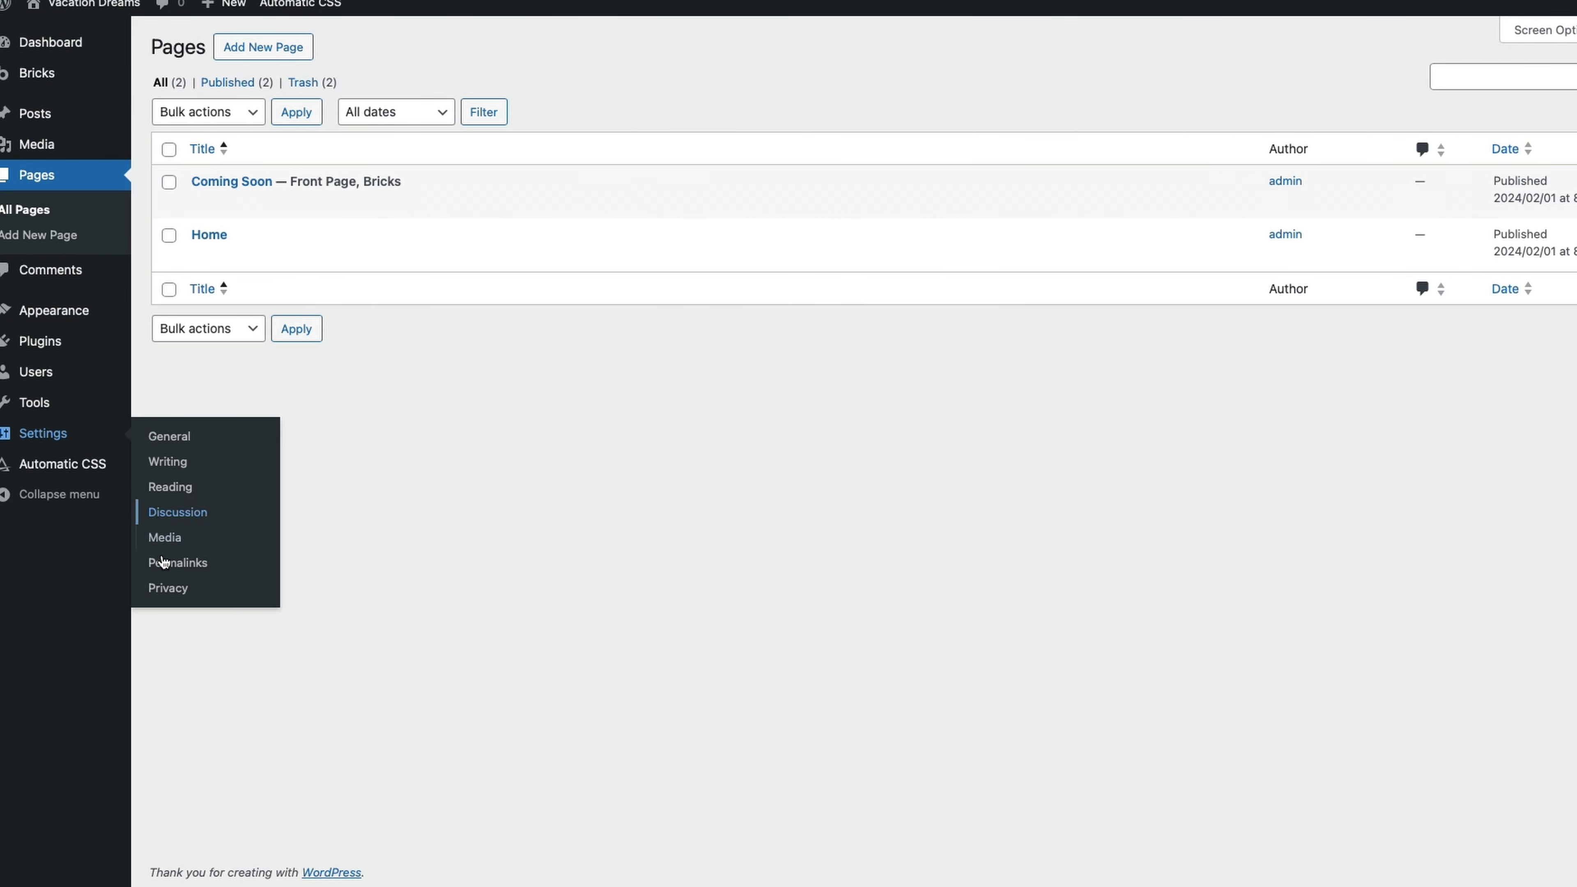
pyautogui.click(167, 567)
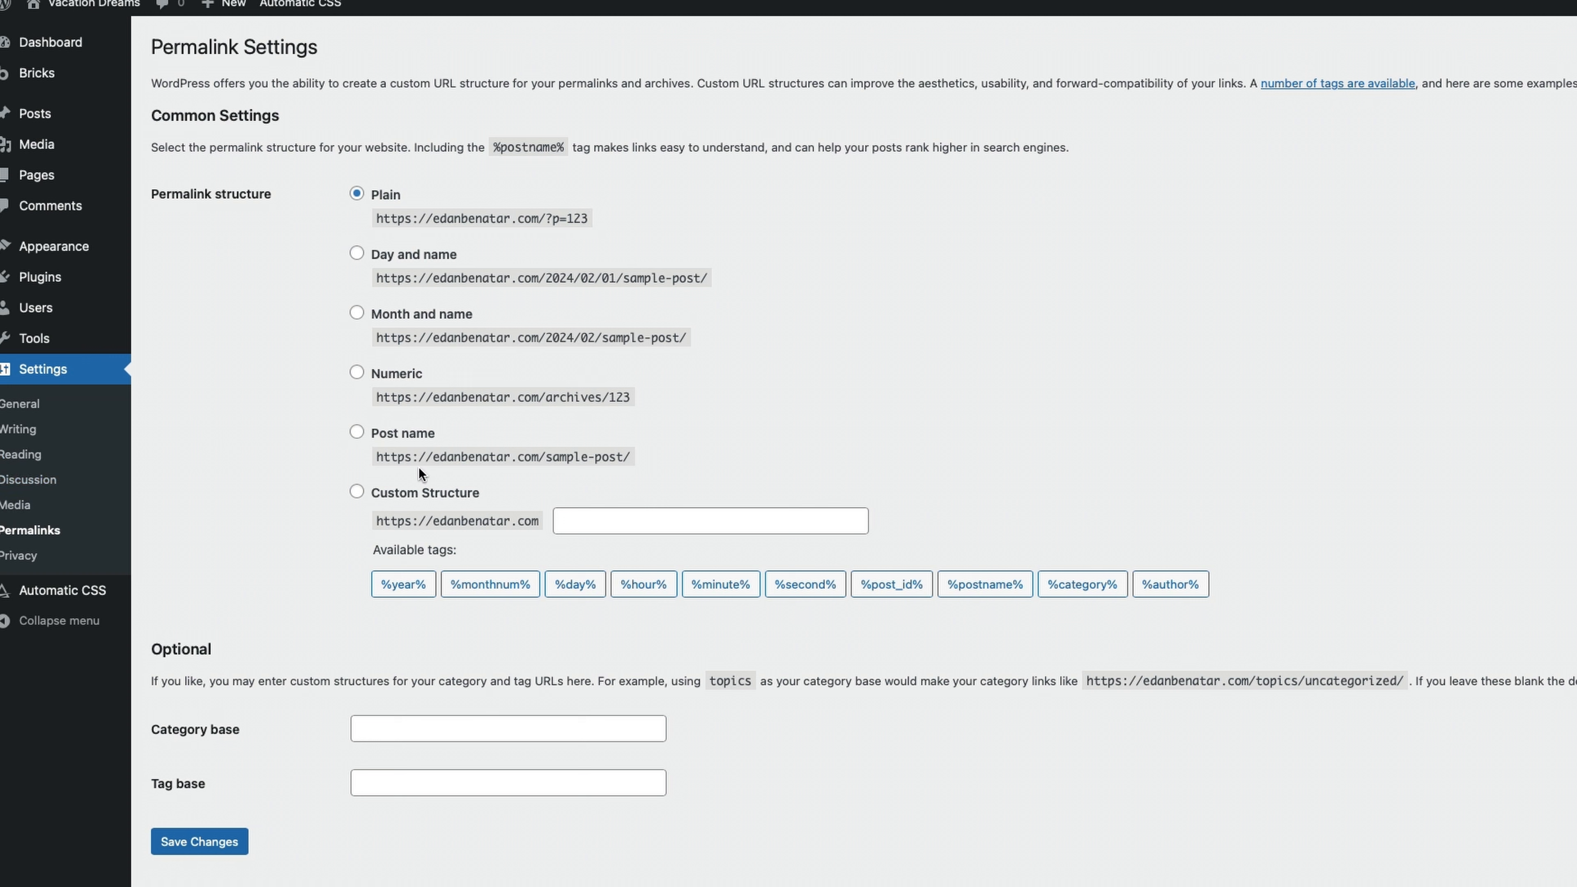
pyautogui.moveTo(547, 219); pyautogui.dragTo(592, 229)
pyautogui.click(601, 224)
pyautogui.click(592, 230)
pyautogui.click(356, 432)
pyautogui.click(199, 841)
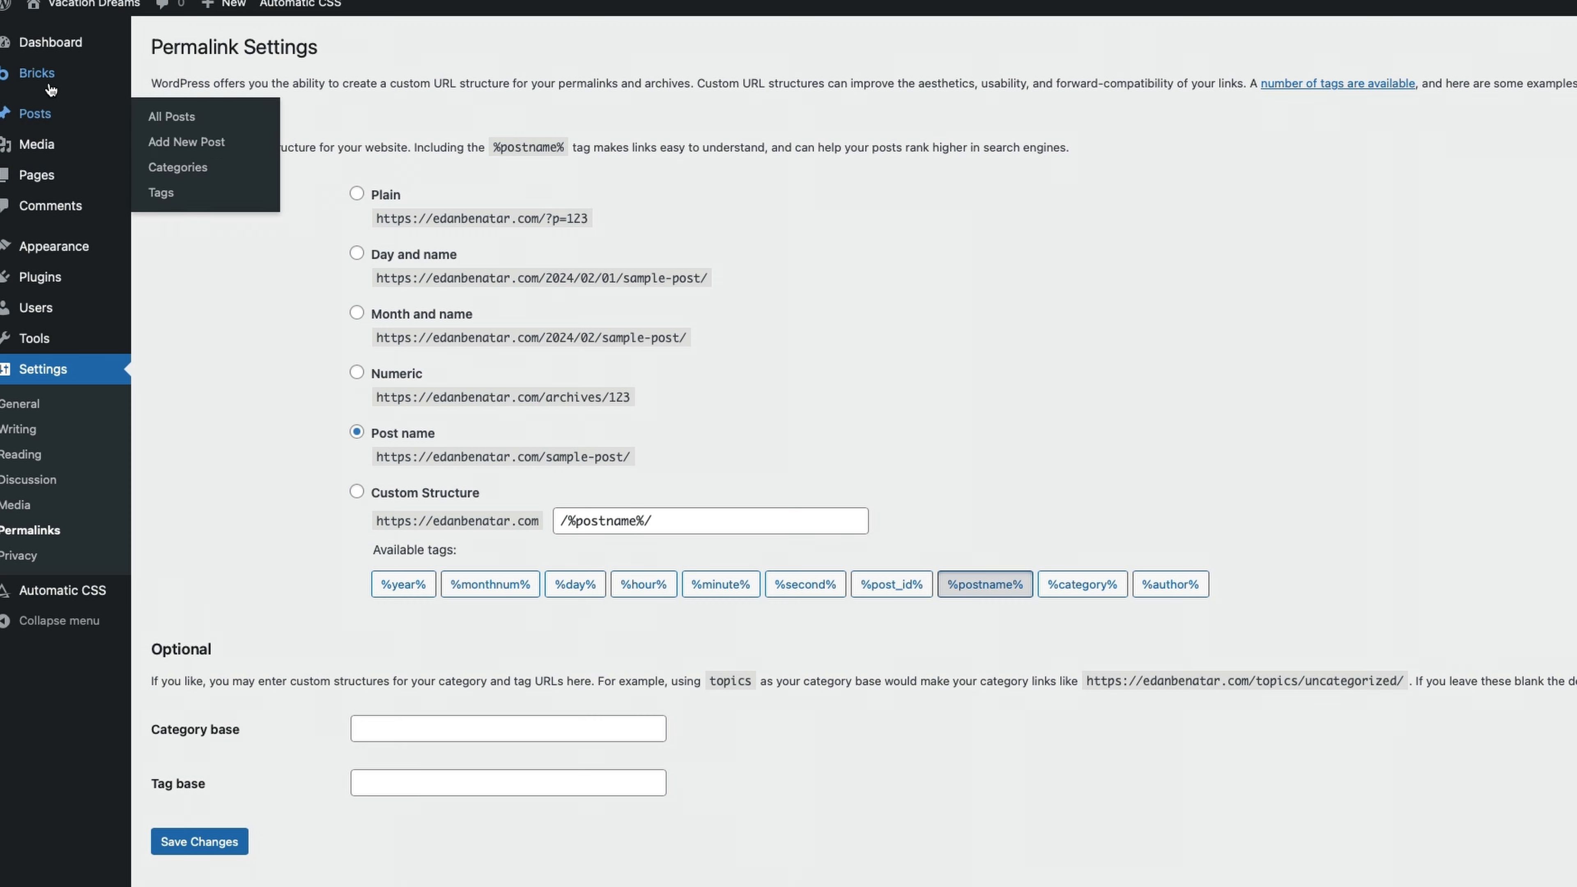
# - Create a Bricks template titled "Top Navigation" with the template type Header and publish it
pyautogui.moveTo(74, 72)
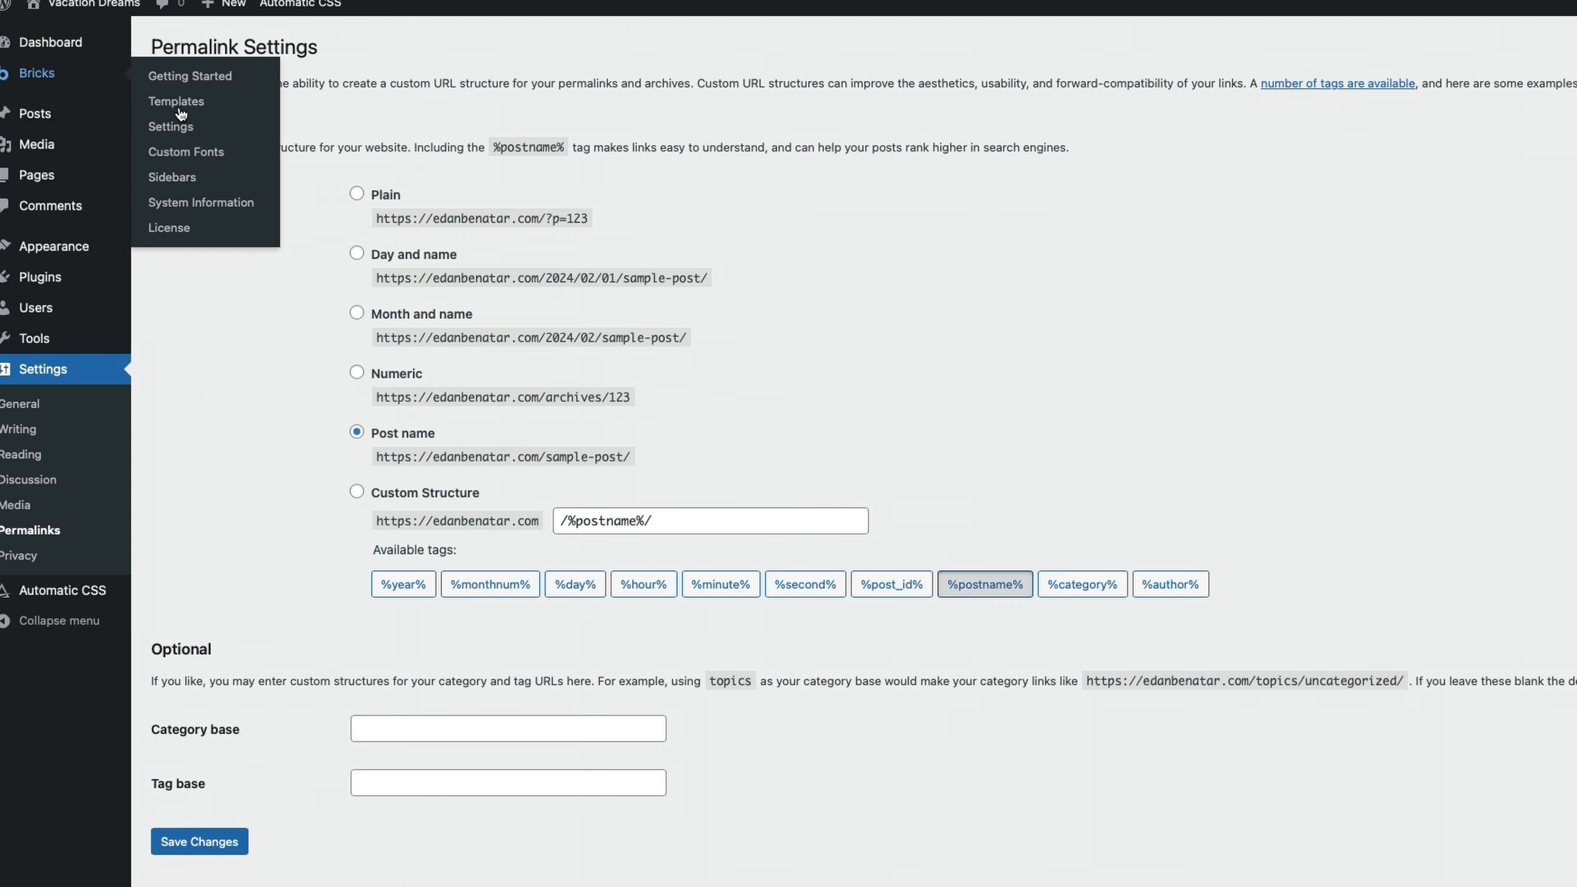
pyautogui.click(181, 102)
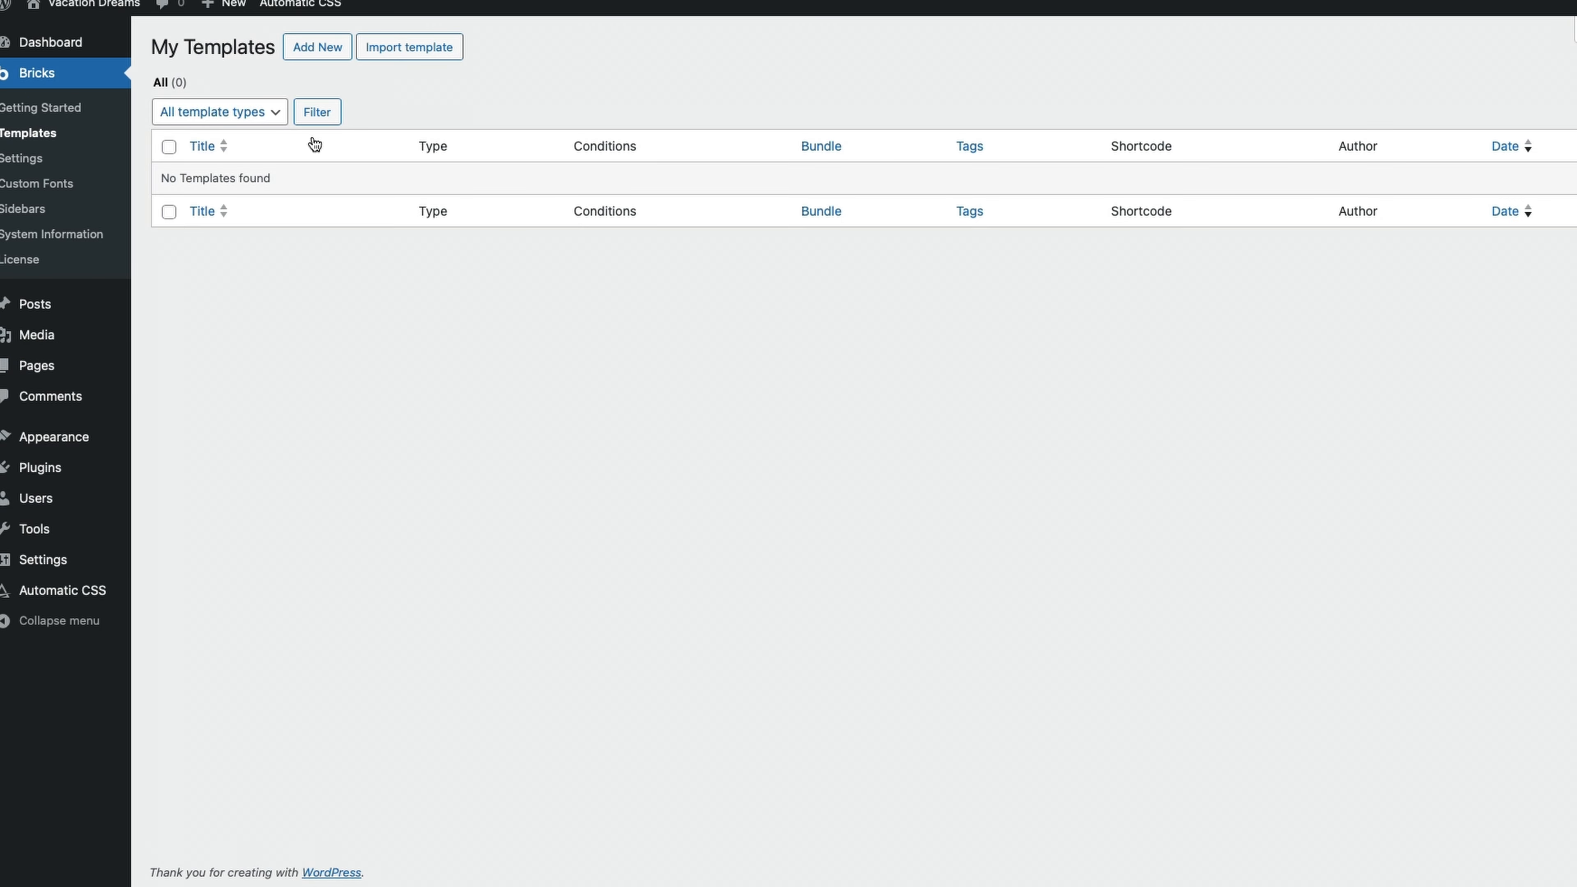
pyautogui.click(332, 55)
pyautogui.write('Top Navigat')
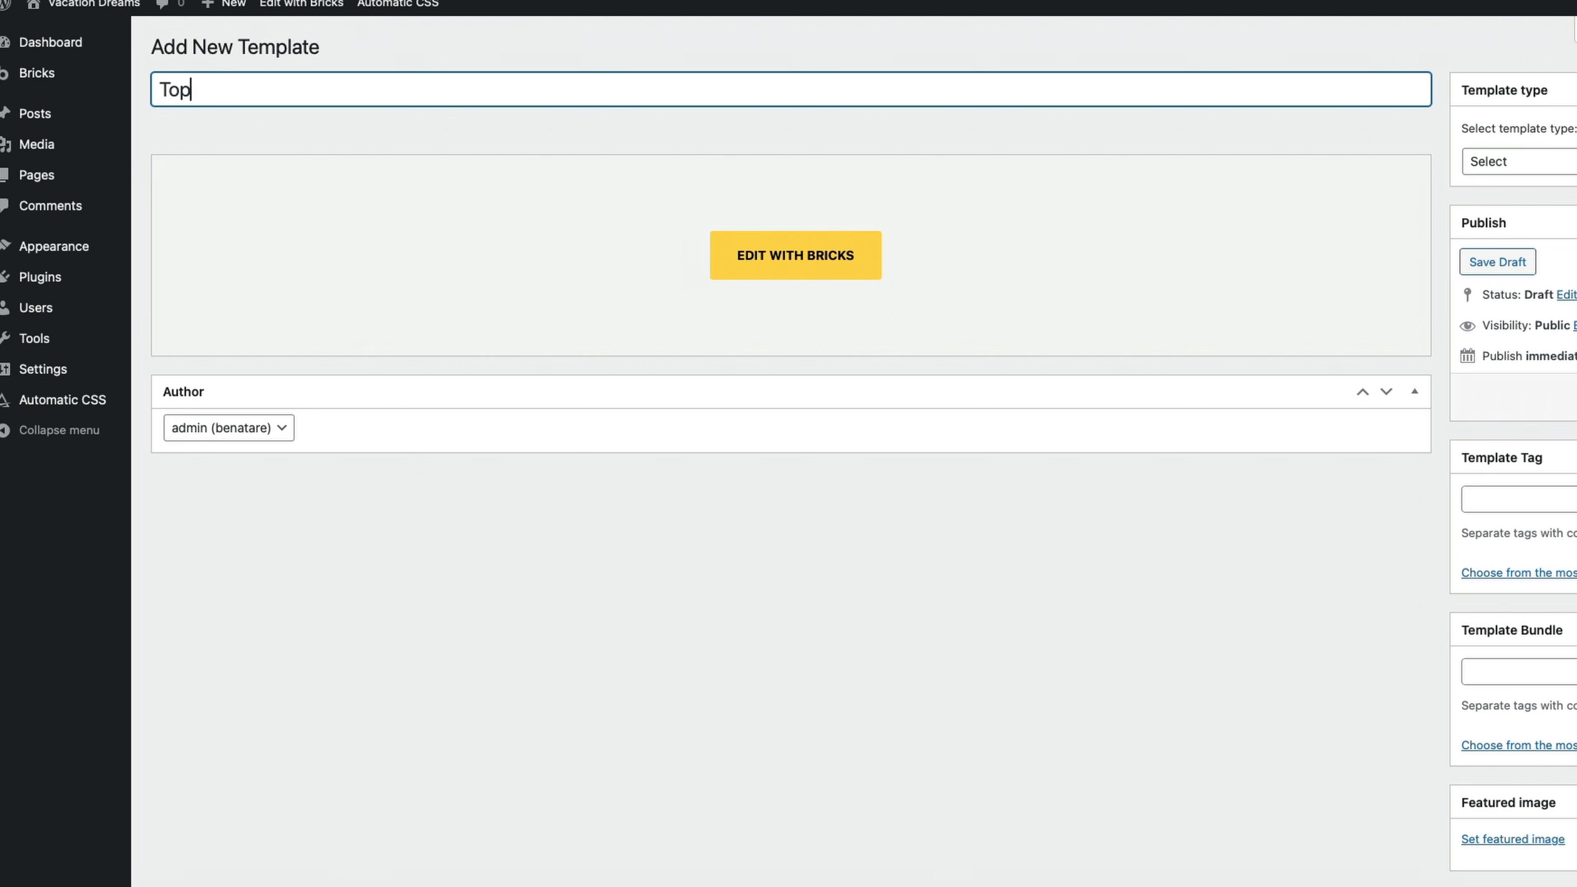
pyautogui.write('ion')
pyautogui.click(1553, 162)
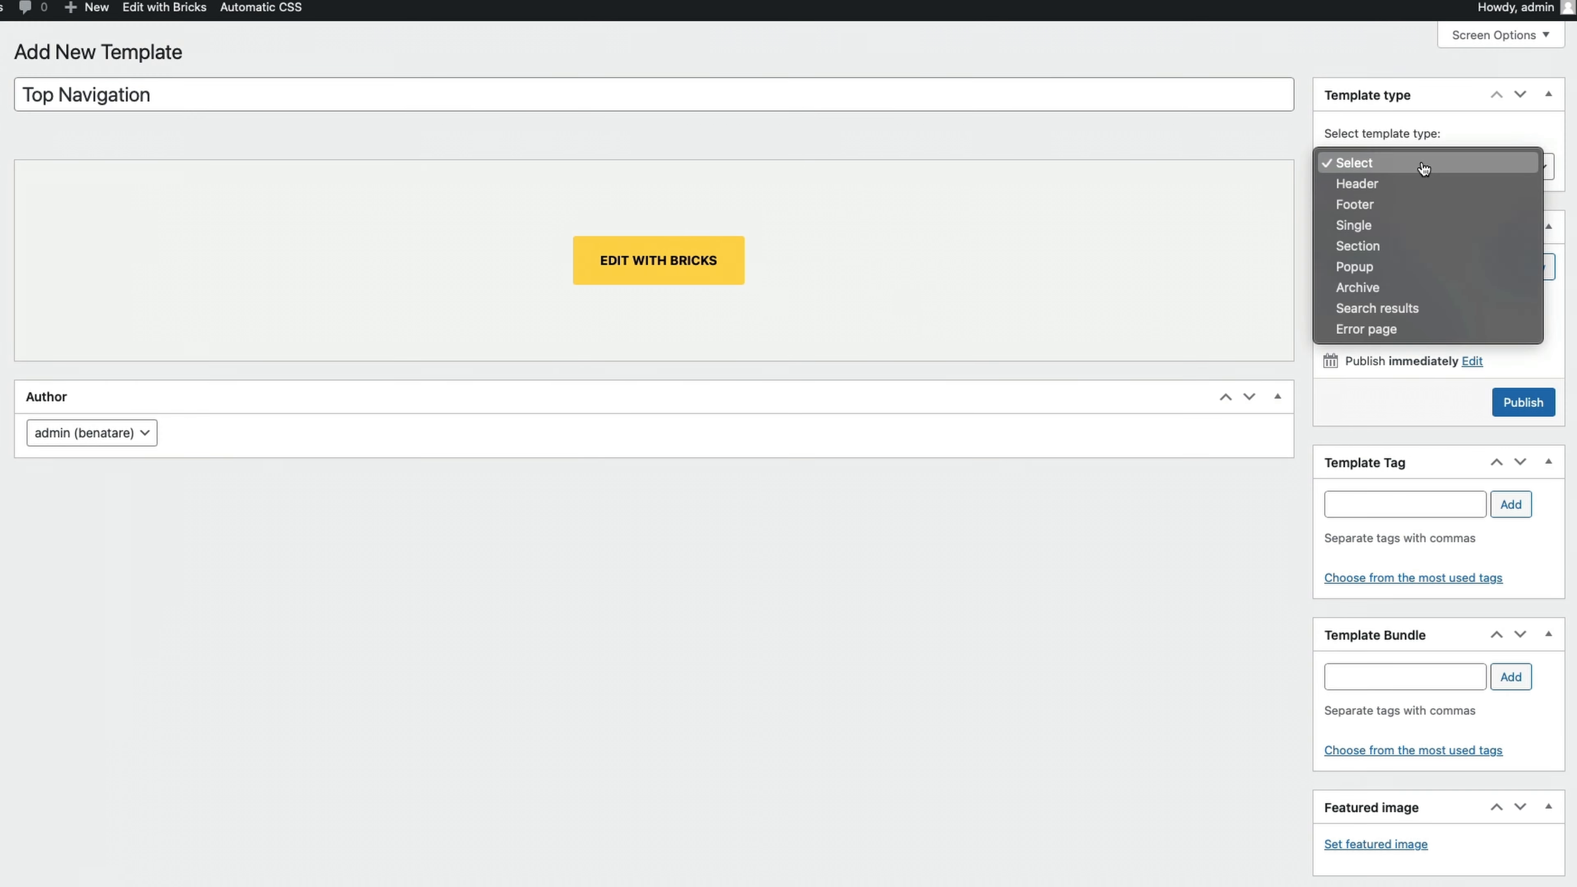
pyautogui.click(1556, 186)
pyautogui.click(1522, 403)
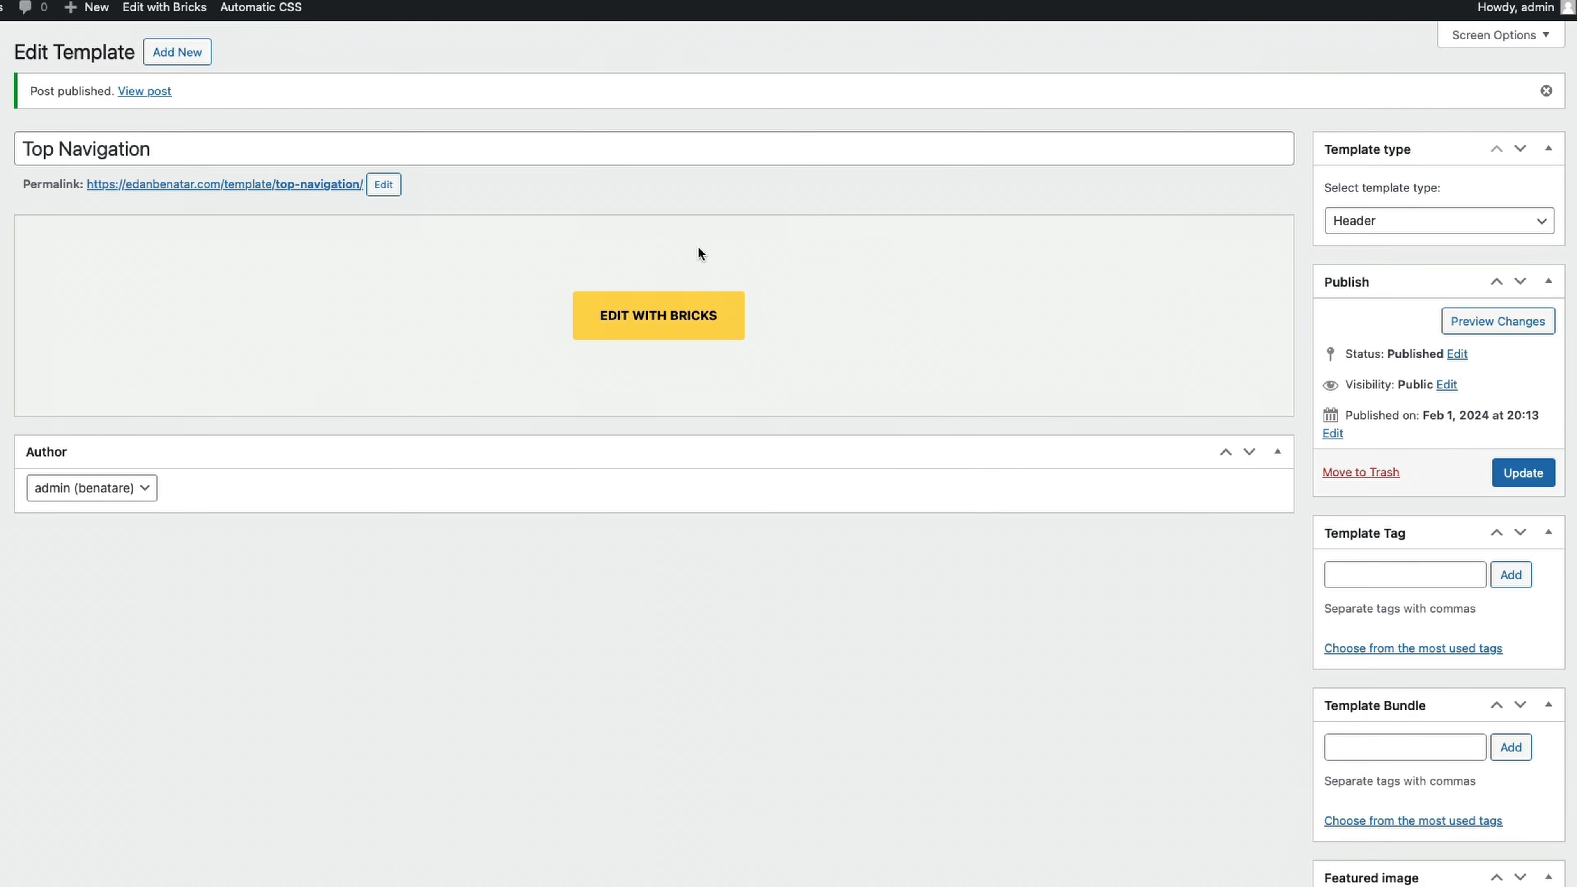
# - Create a Bricks template titled "Footer" with the template type Footer and publish it
pyautogui.moveTo(3, 81)
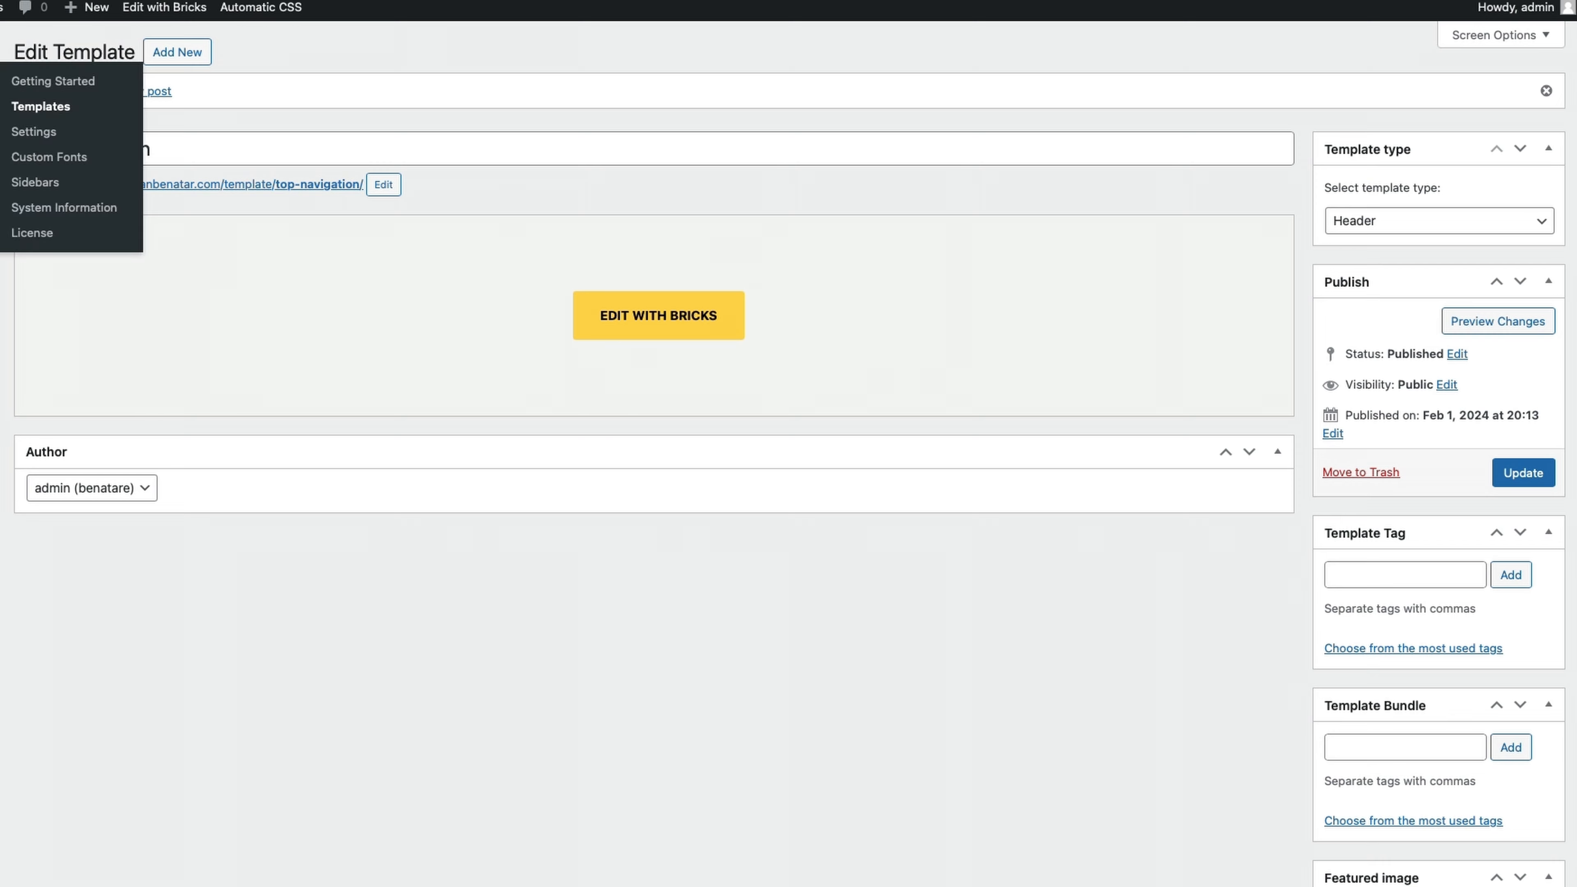
pyautogui.click(62, 109)
pyautogui.click(187, 53)
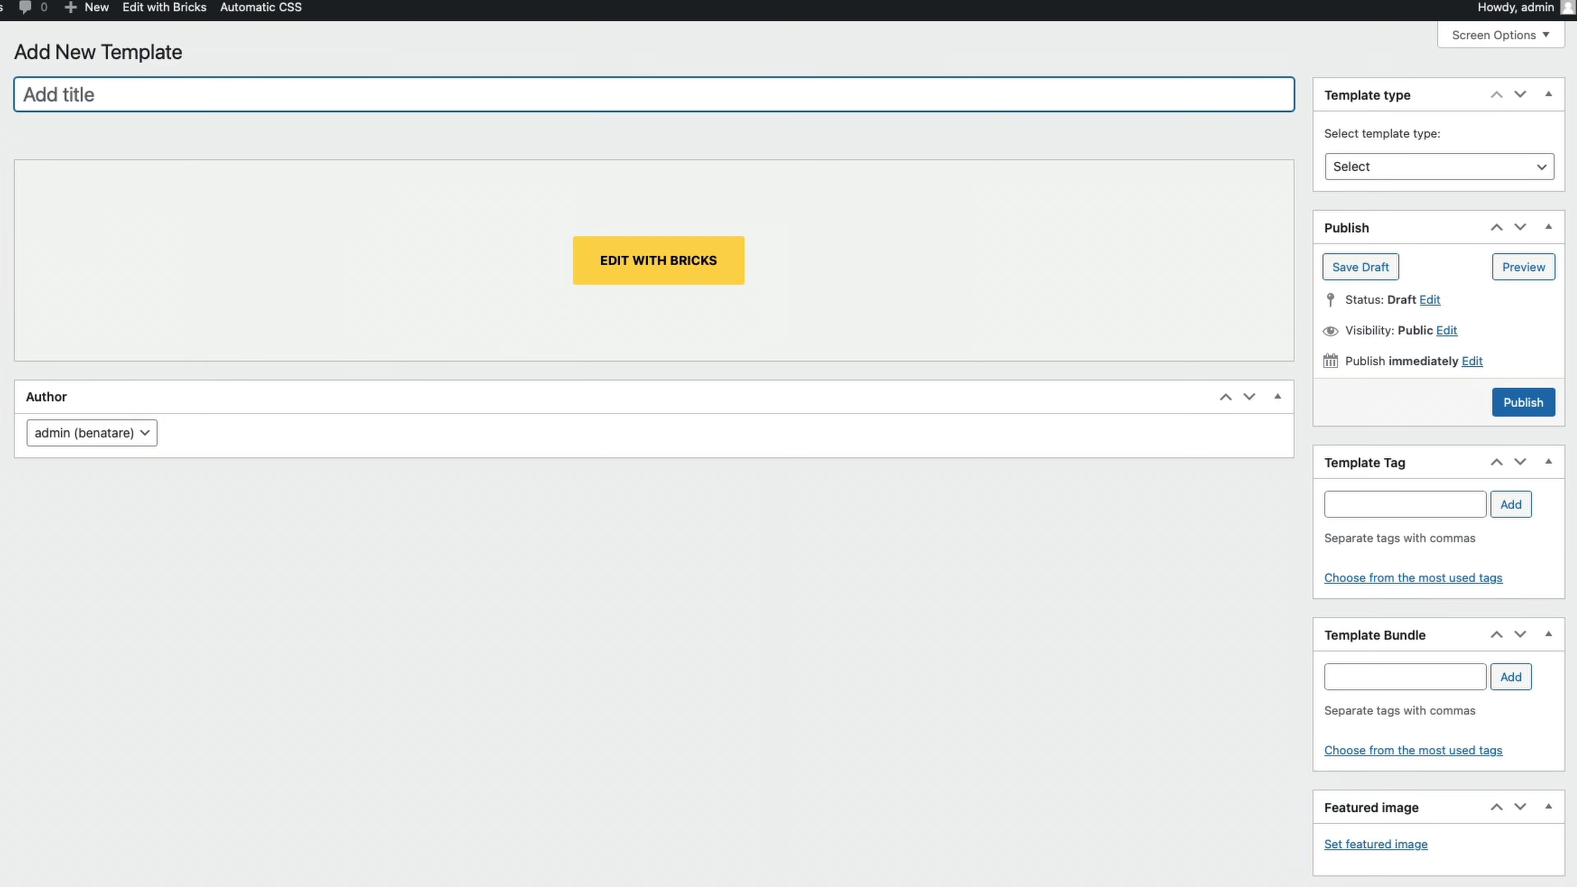
pyautogui.write('Footer')
pyautogui.click(1387, 165)
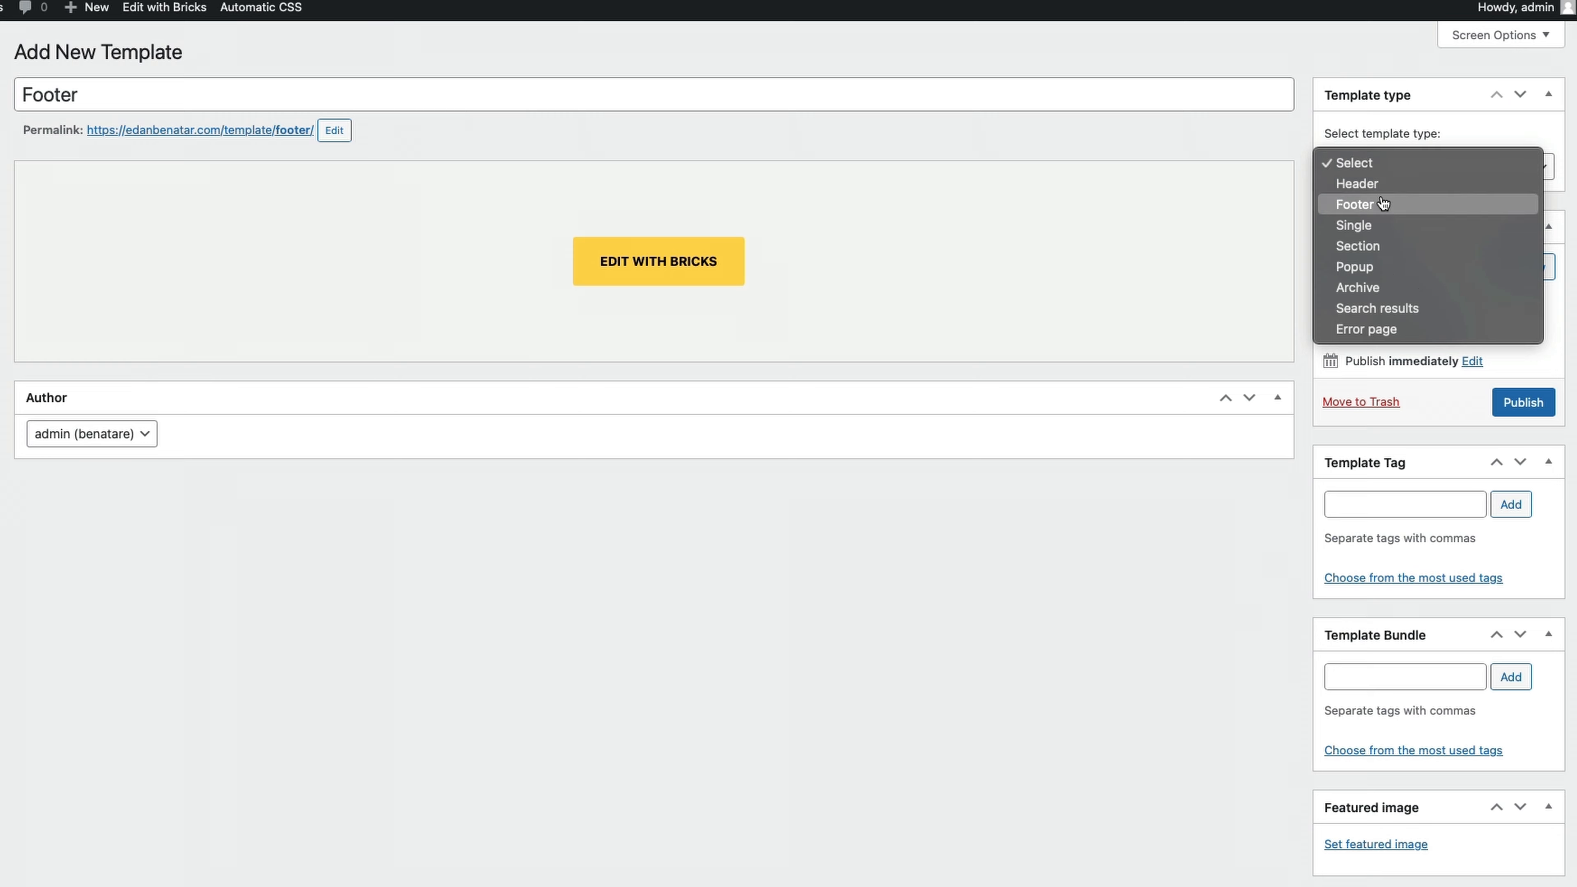
pyautogui.click(1384, 203)
pyautogui.click(1527, 399)
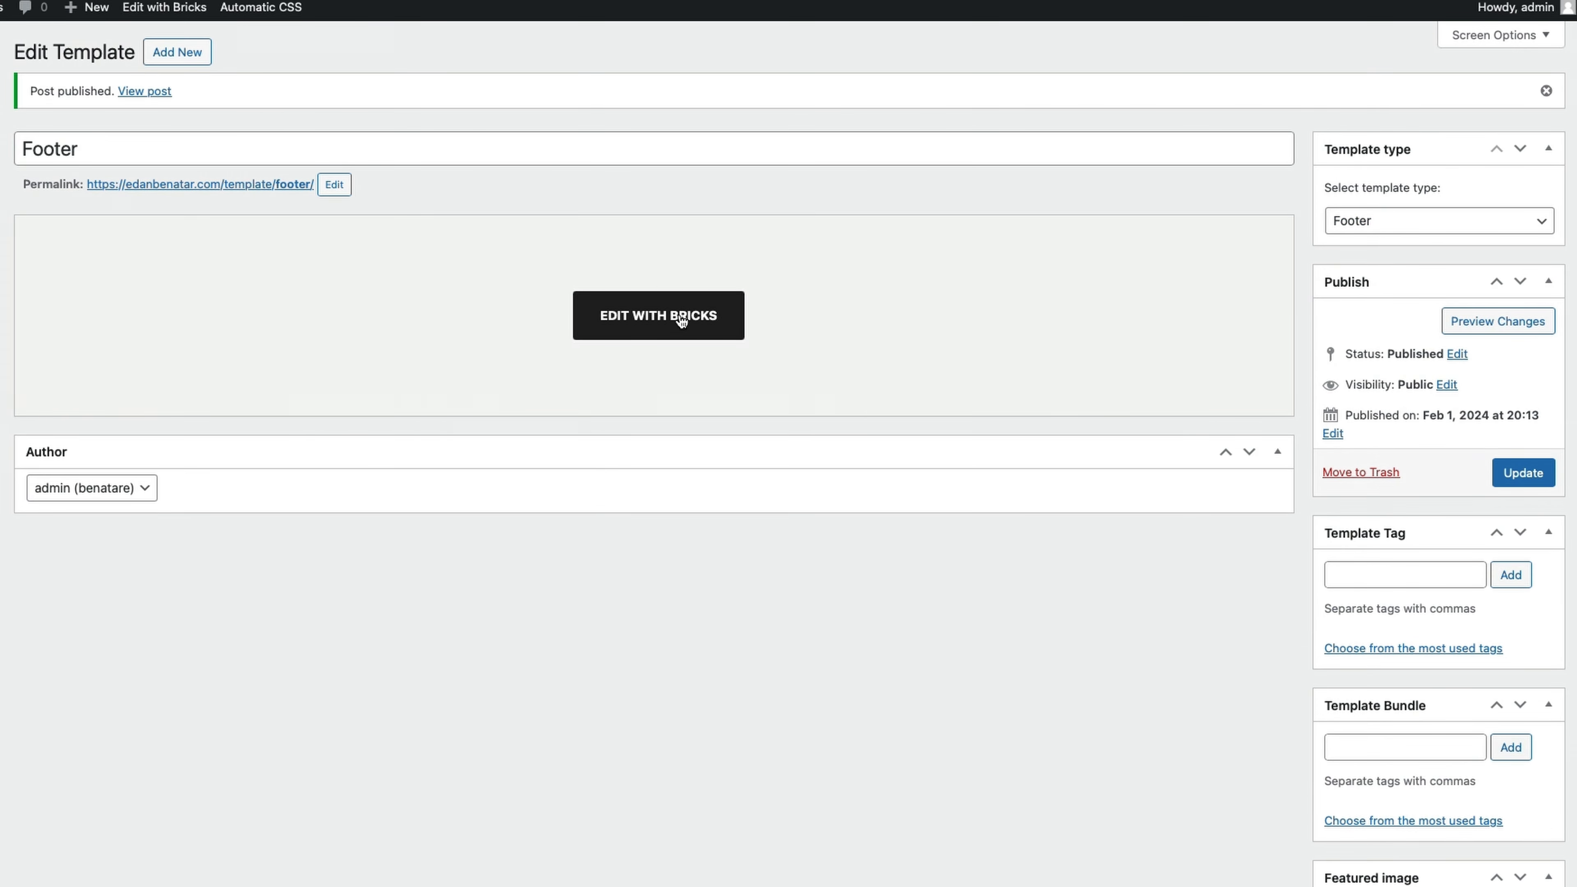
# - Edit the Footer template with Bricks and insert the navy helmet-logo footer from the Liite templates without importing its color palette
pyautogui.click(628, 332)
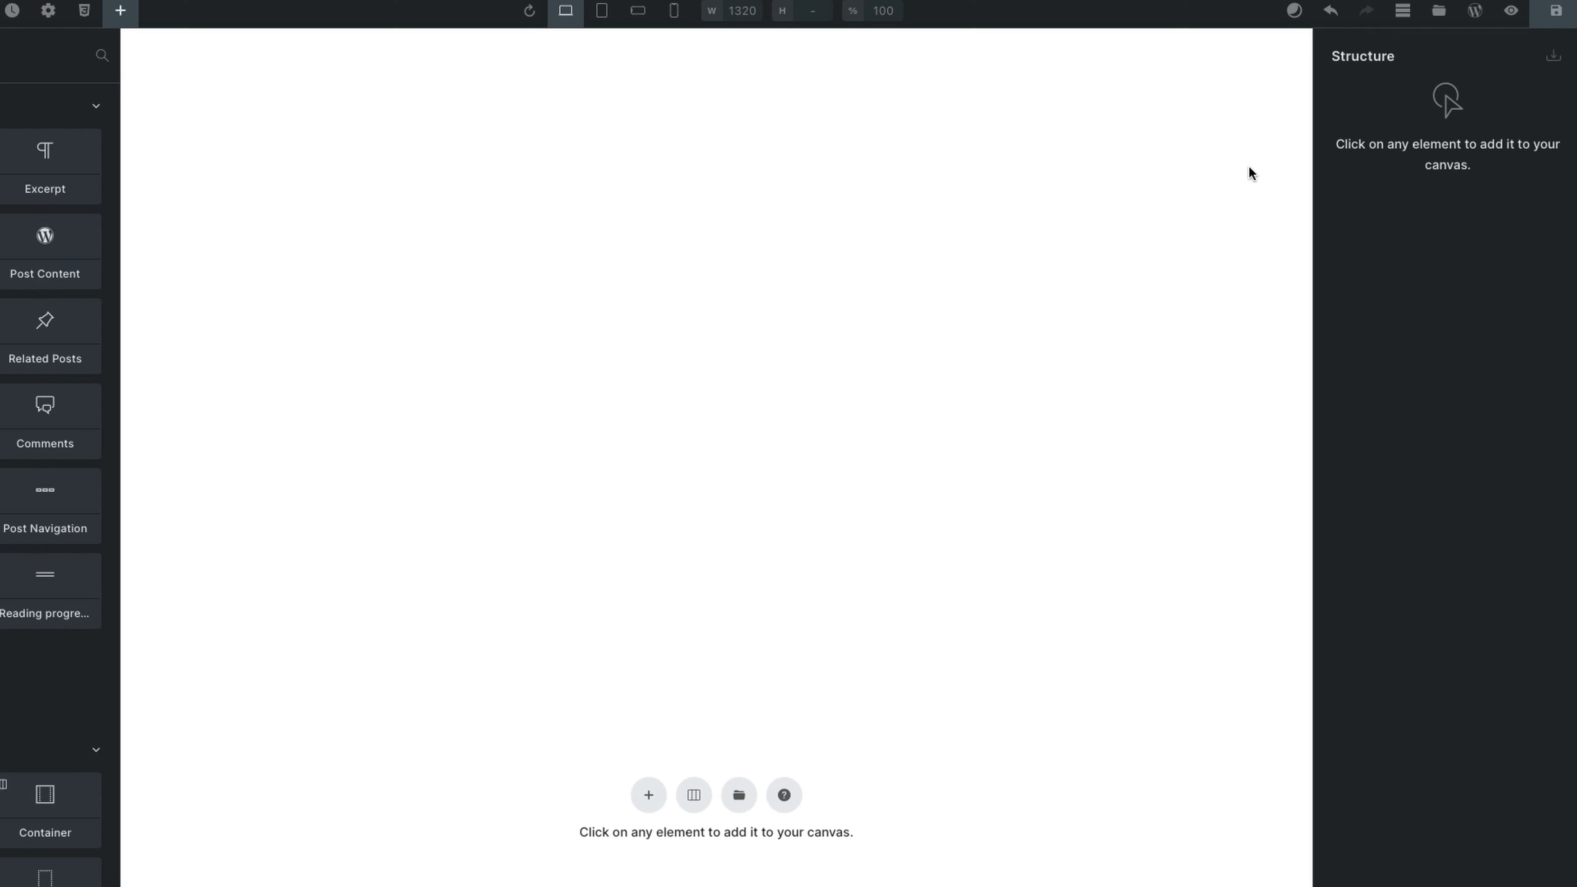
pyautogui.click(1439, 10)
pyautogui.click(373, 103)
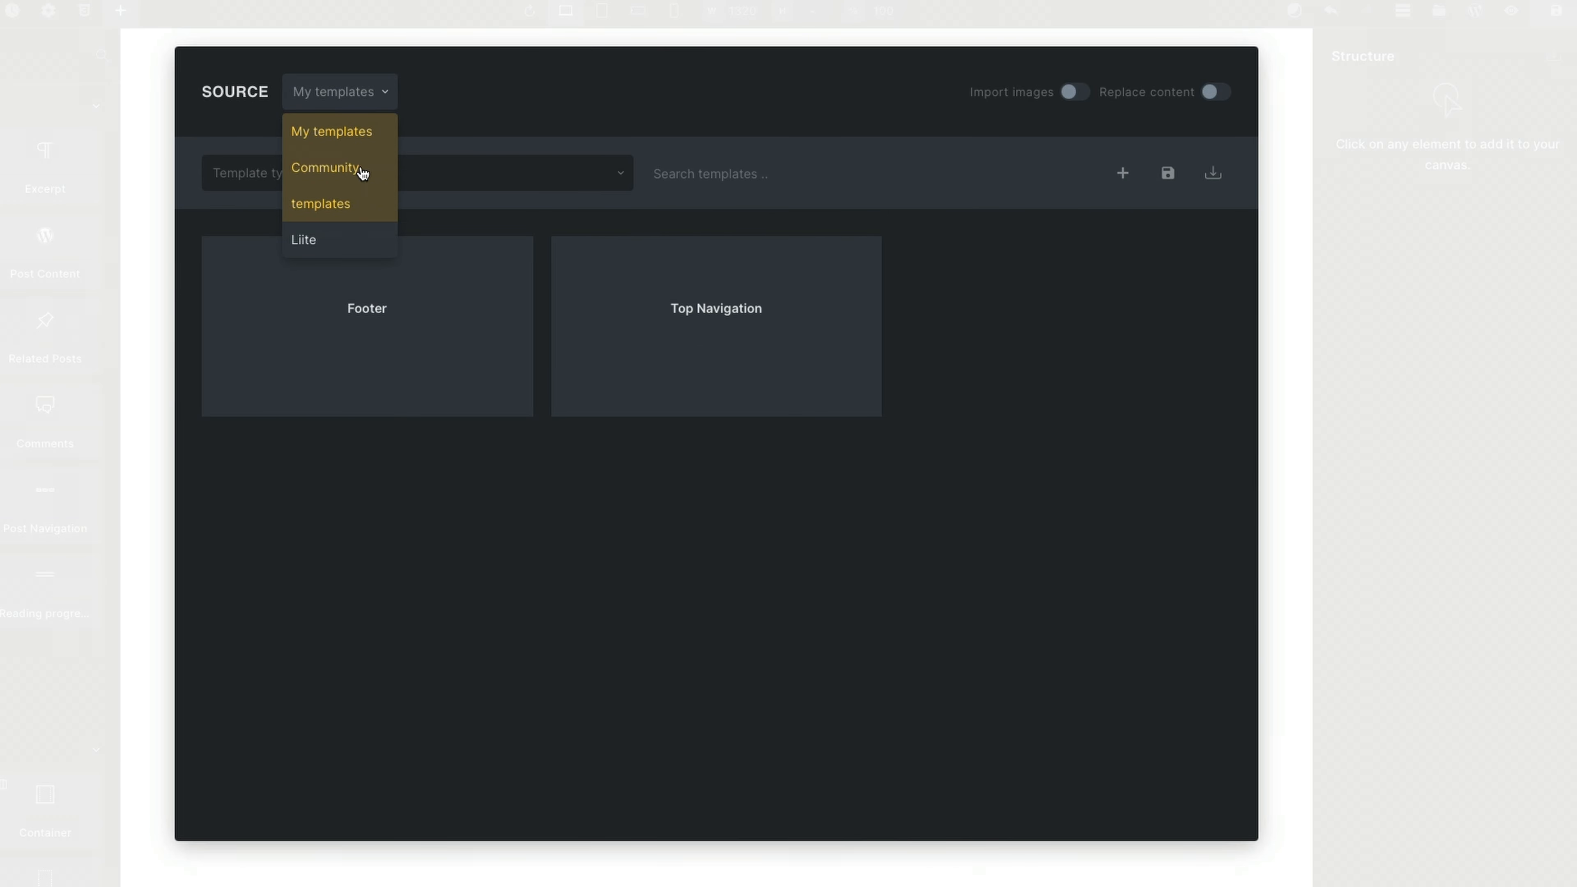
pyautogui.click(349, 239)
pyautogui.click(921, 177)
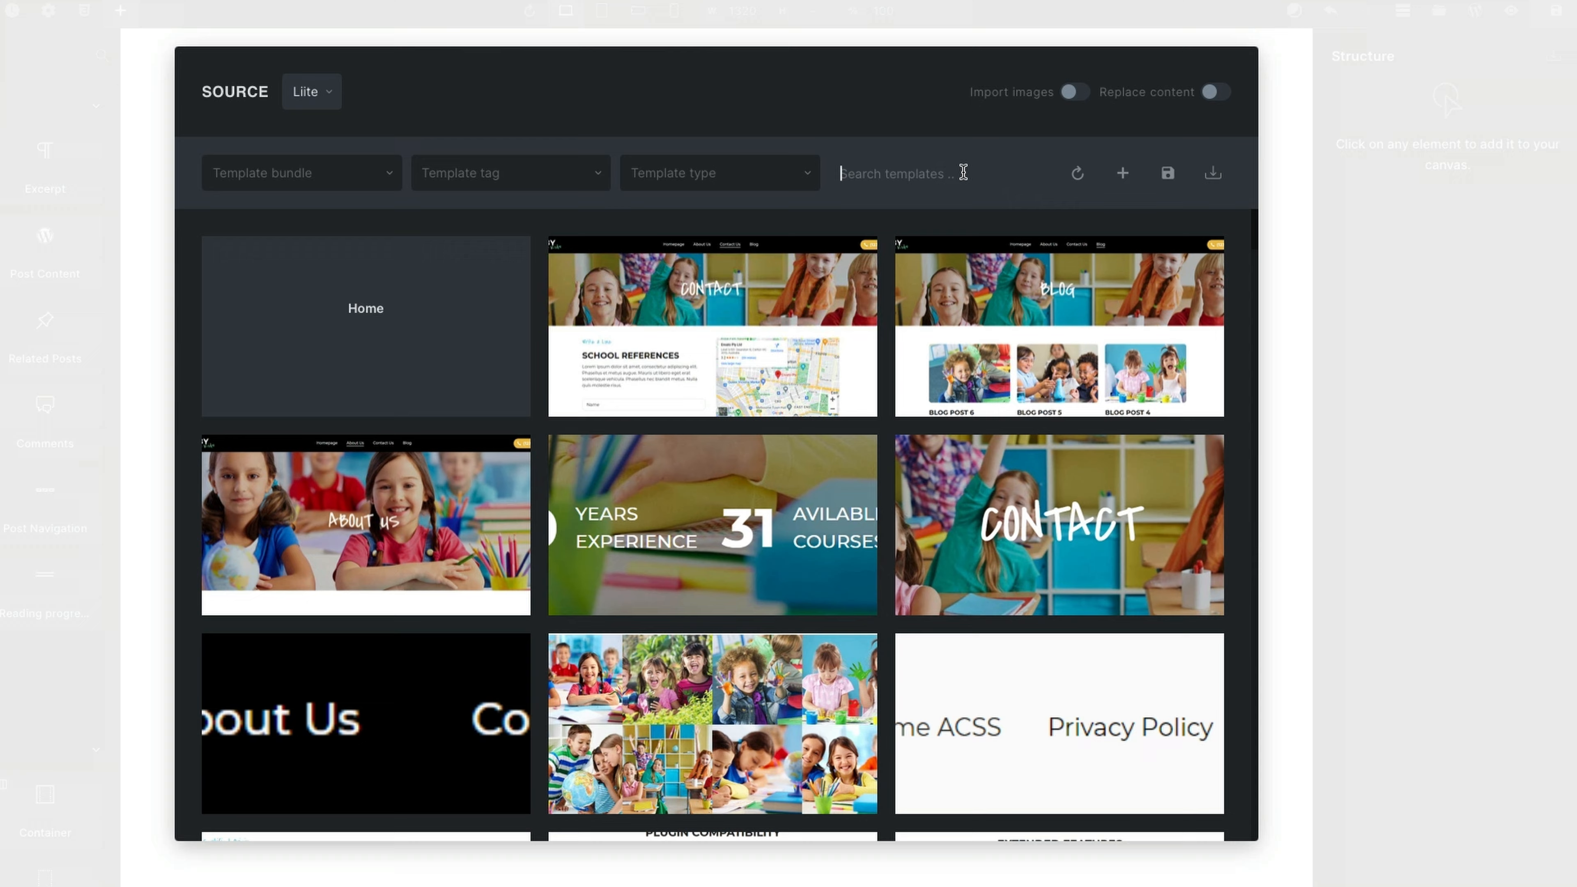
pyautogui.write('footer')
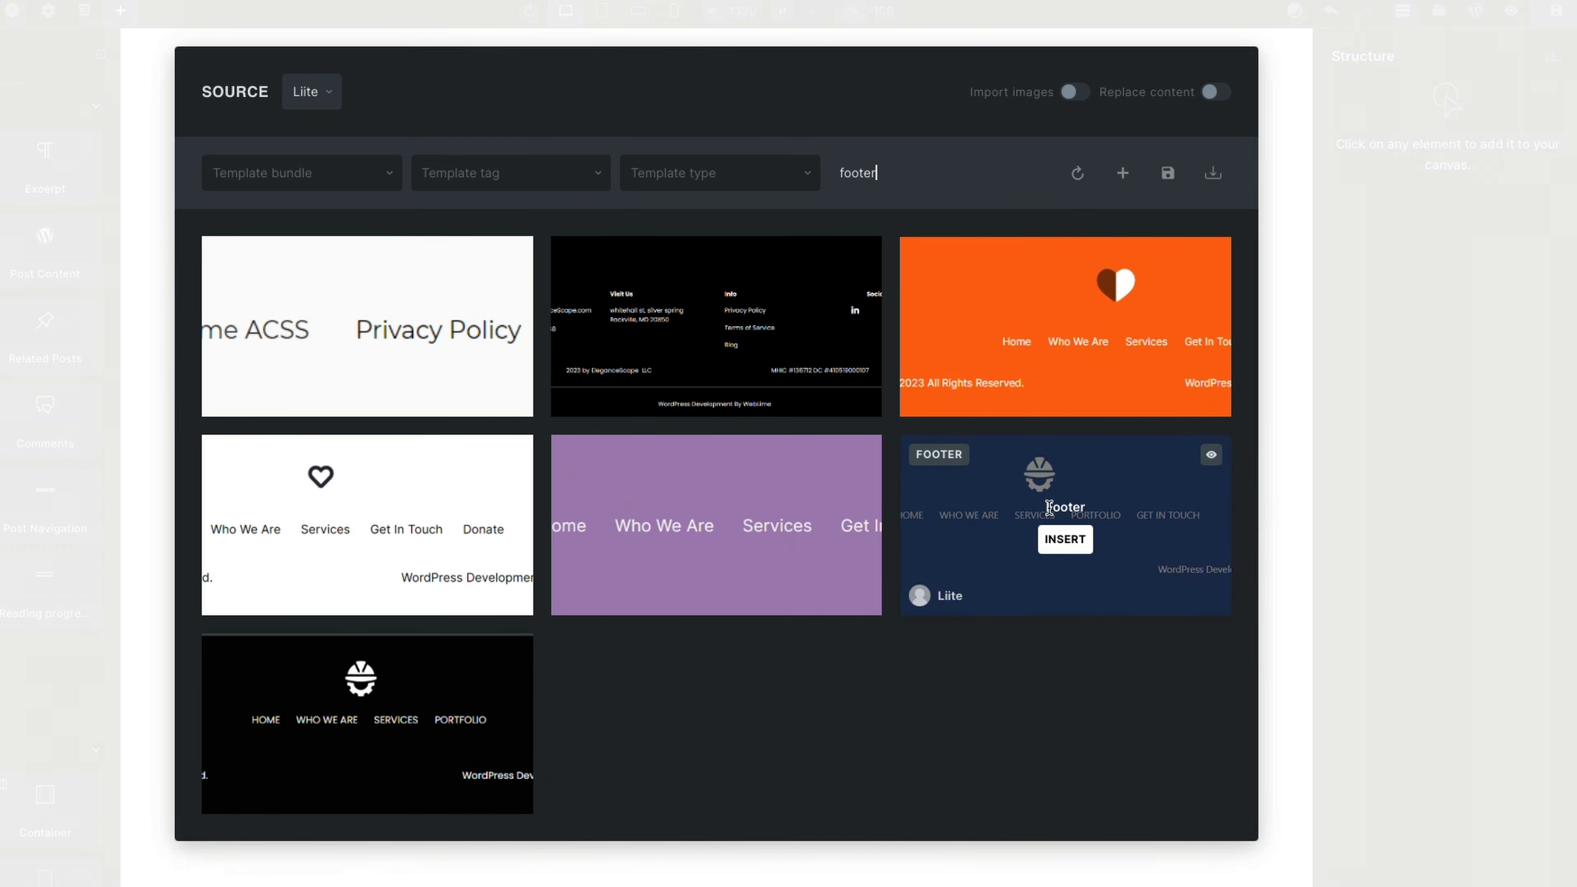
pyautogui.click(1063, 540)
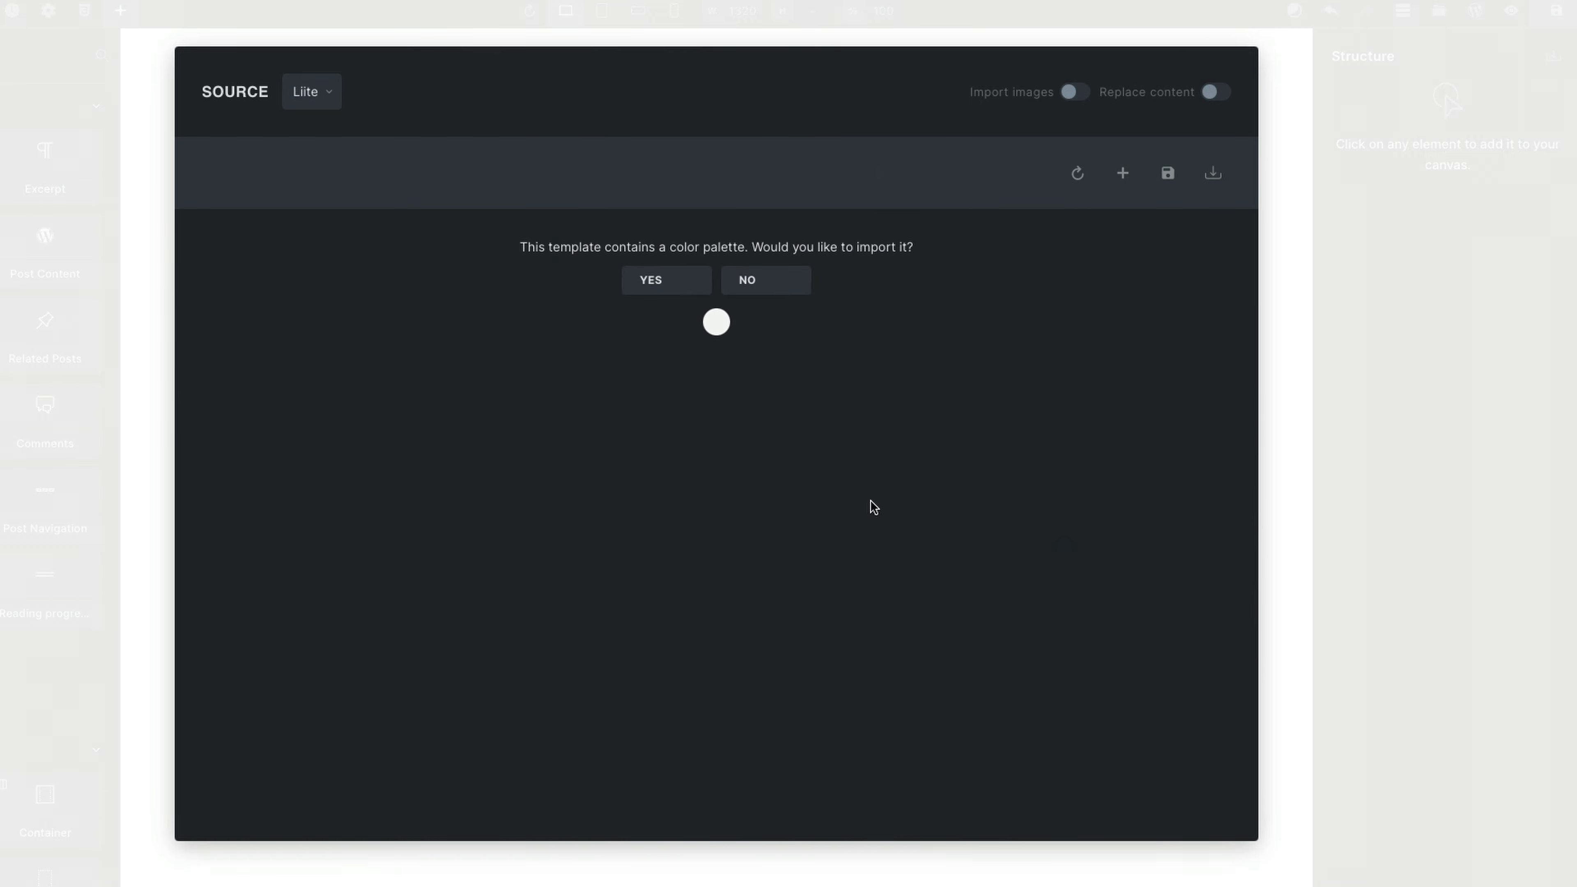
pyautogui.click(765, 279)
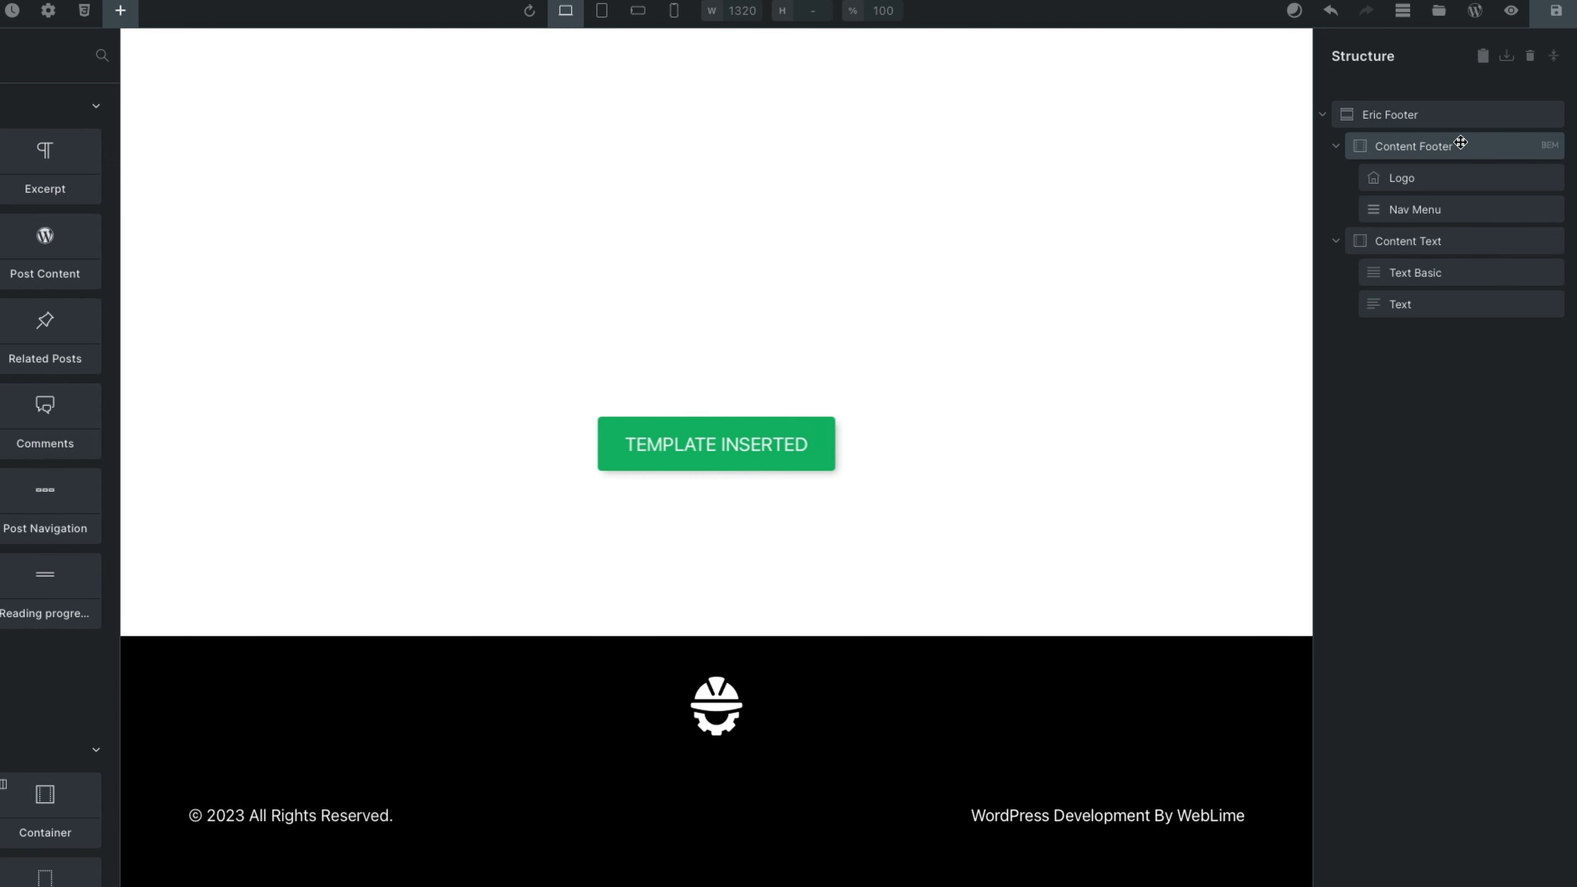
# - Delete the Content Footer container holding the logo and nav menu from the inserted footer
pyautogui.click(1458, 146)
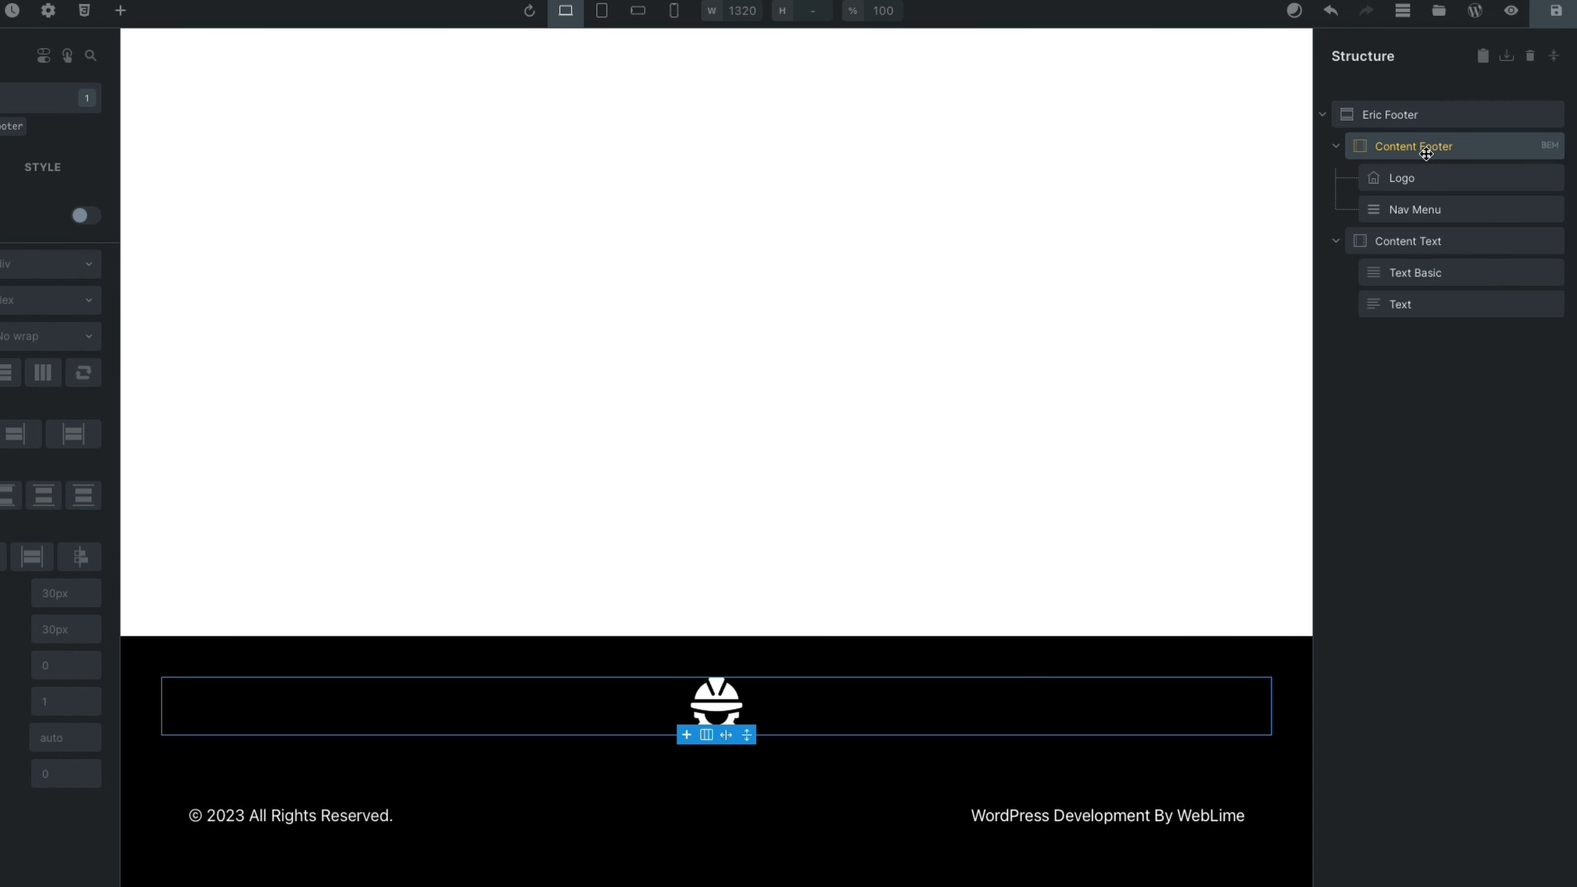
pyautogui.rightClick(1427, 154)
pyautogui.click(1419, 263)
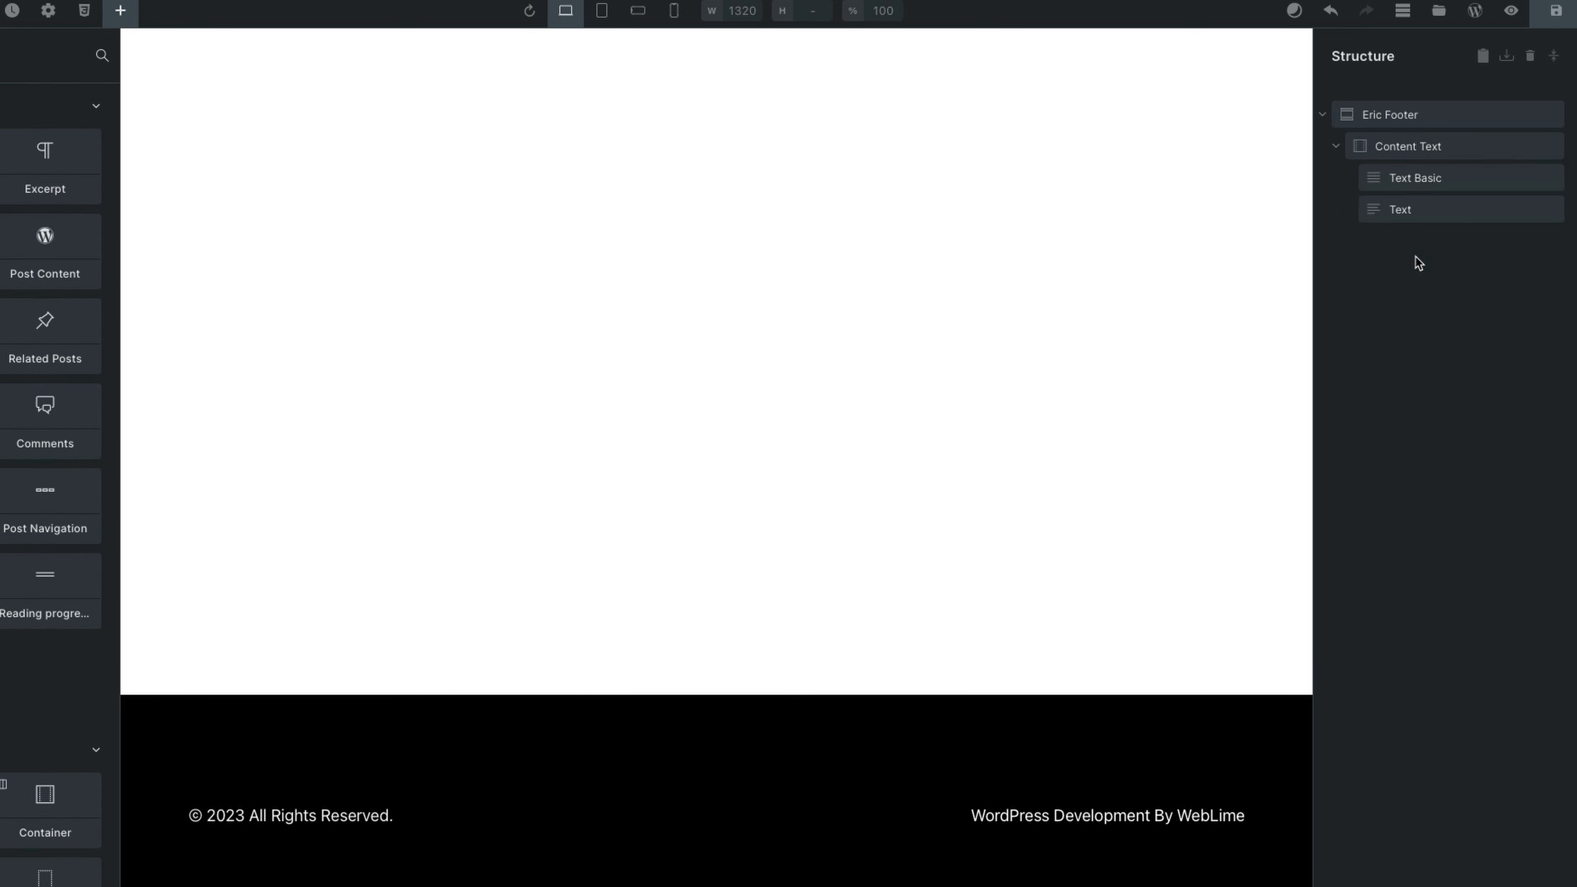
# - Replace the year 2023 in the footer's copyright text with the Current date (UTC) dynamic data, and check the Home page on the site
pyautogui.click(1430, 186)
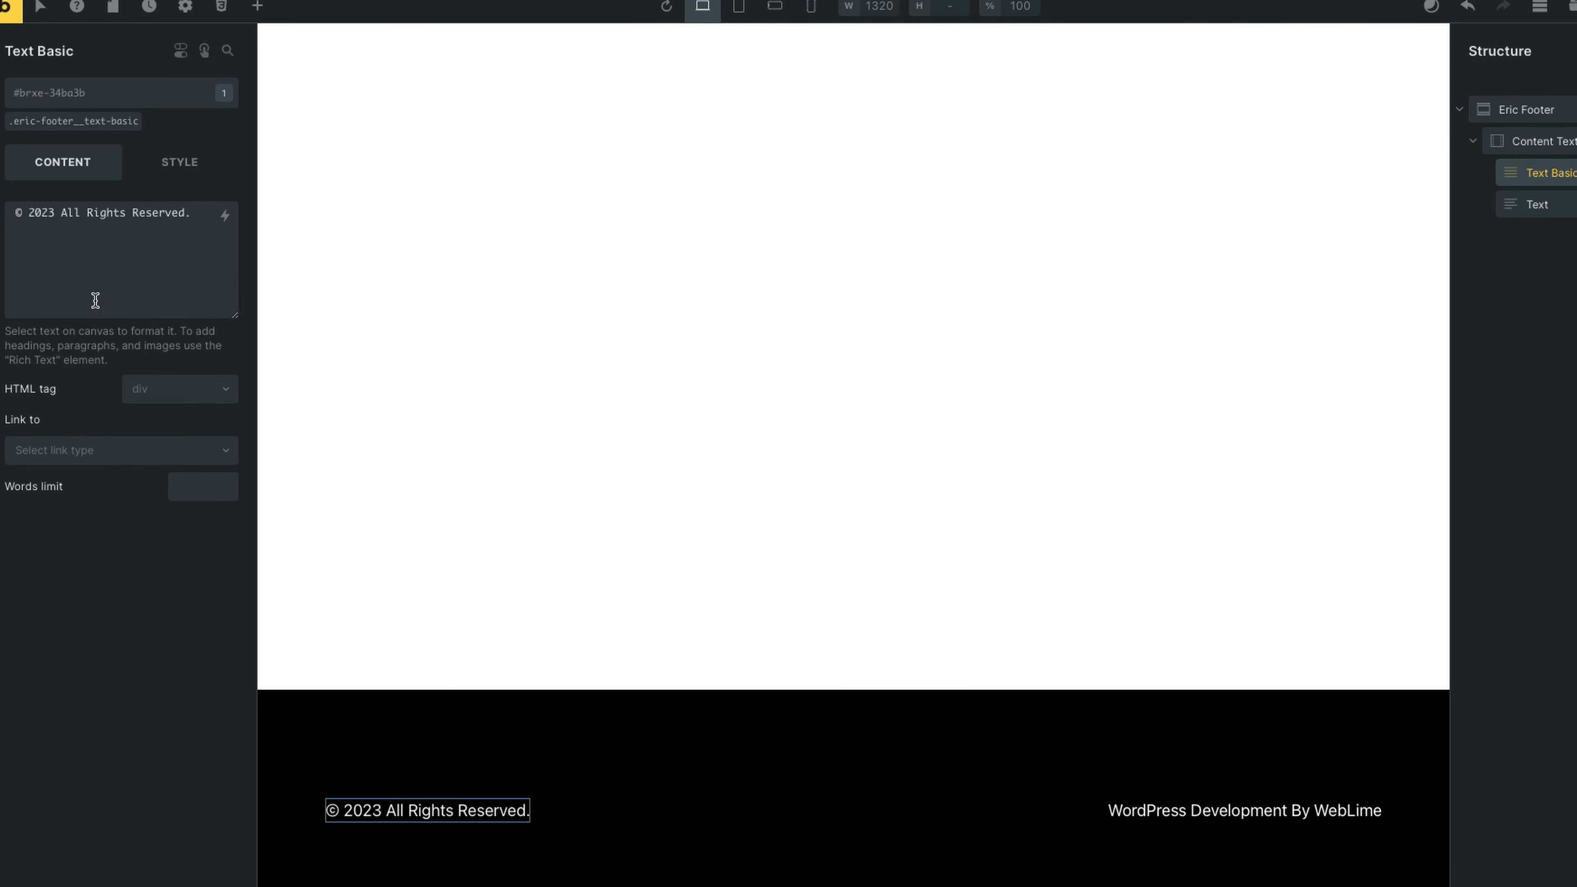
pyautogui.doubleClick(38, 212)
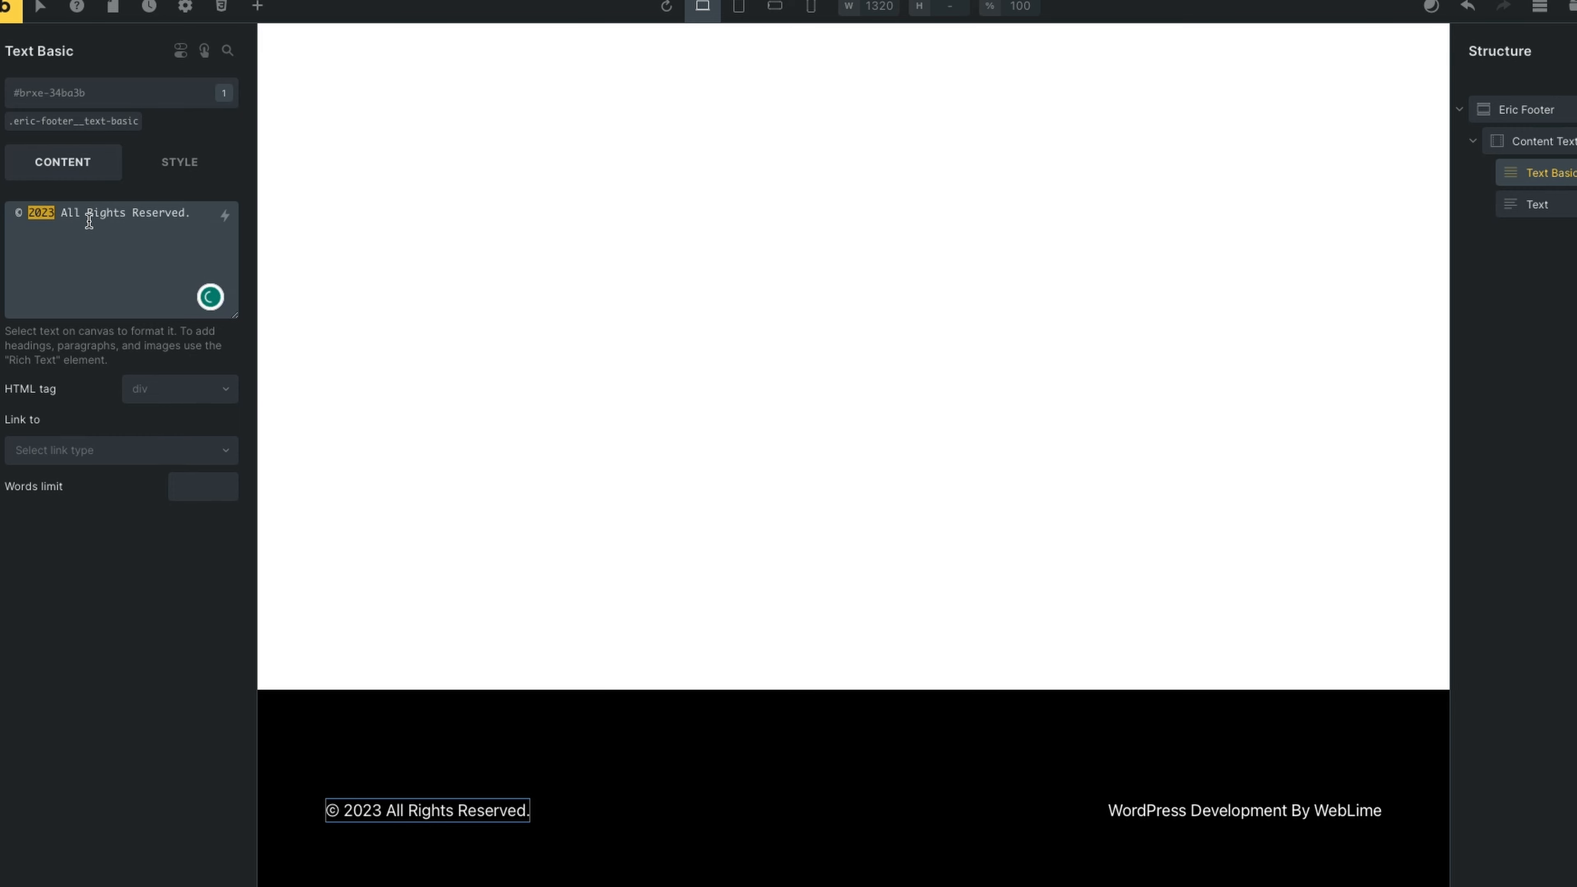
pyautogui.press('BackSpace')
pyautogui.press('BackSpace')
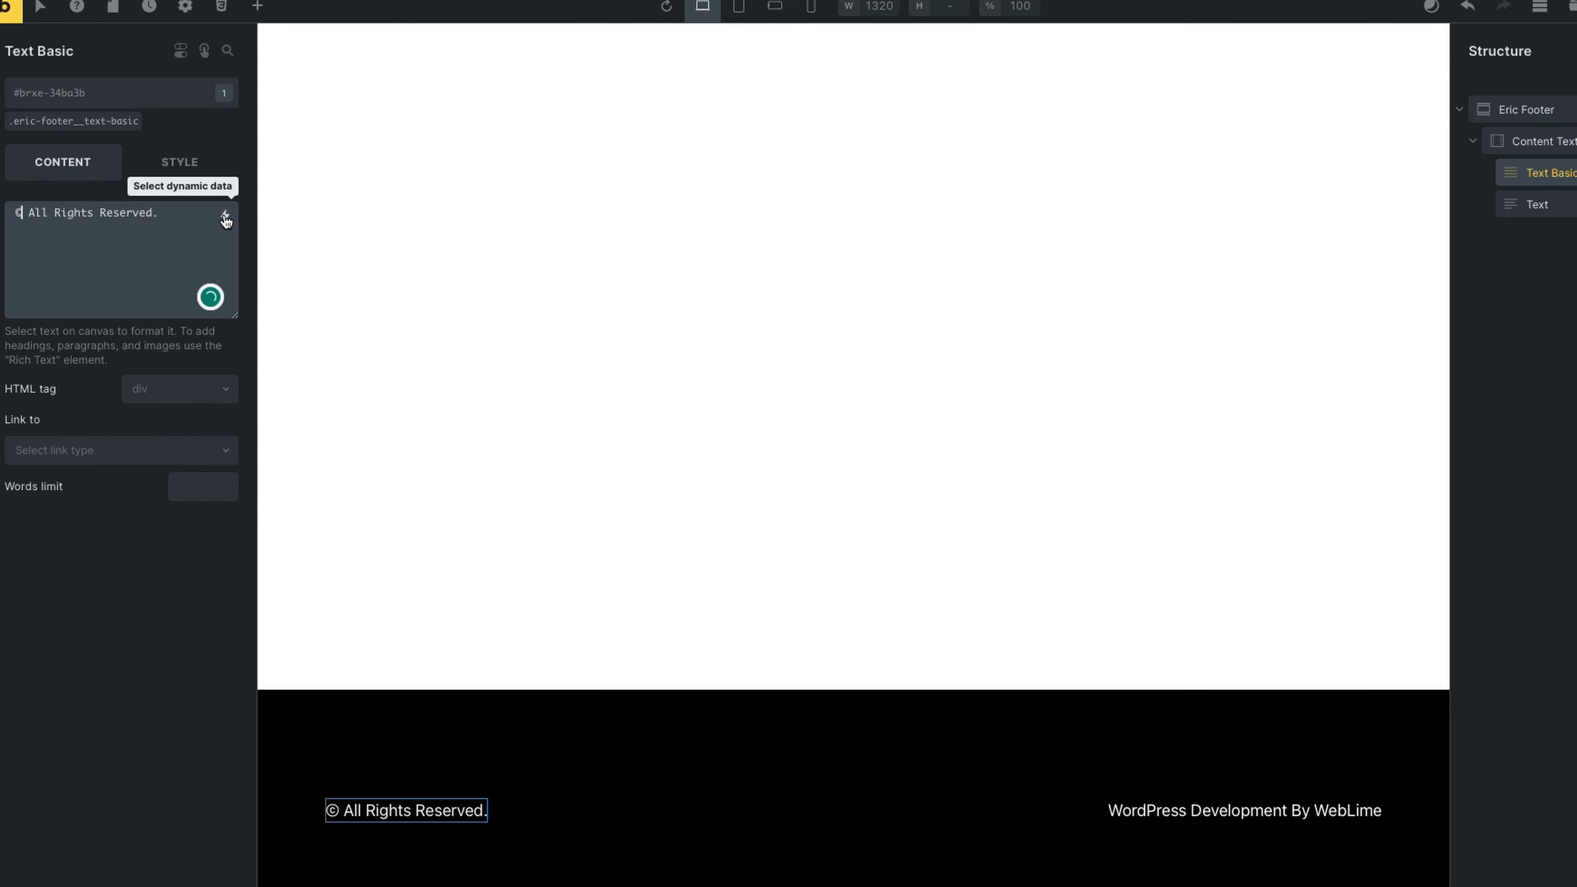
pyautogui.click(225, 215)
pyautogui.write('date')
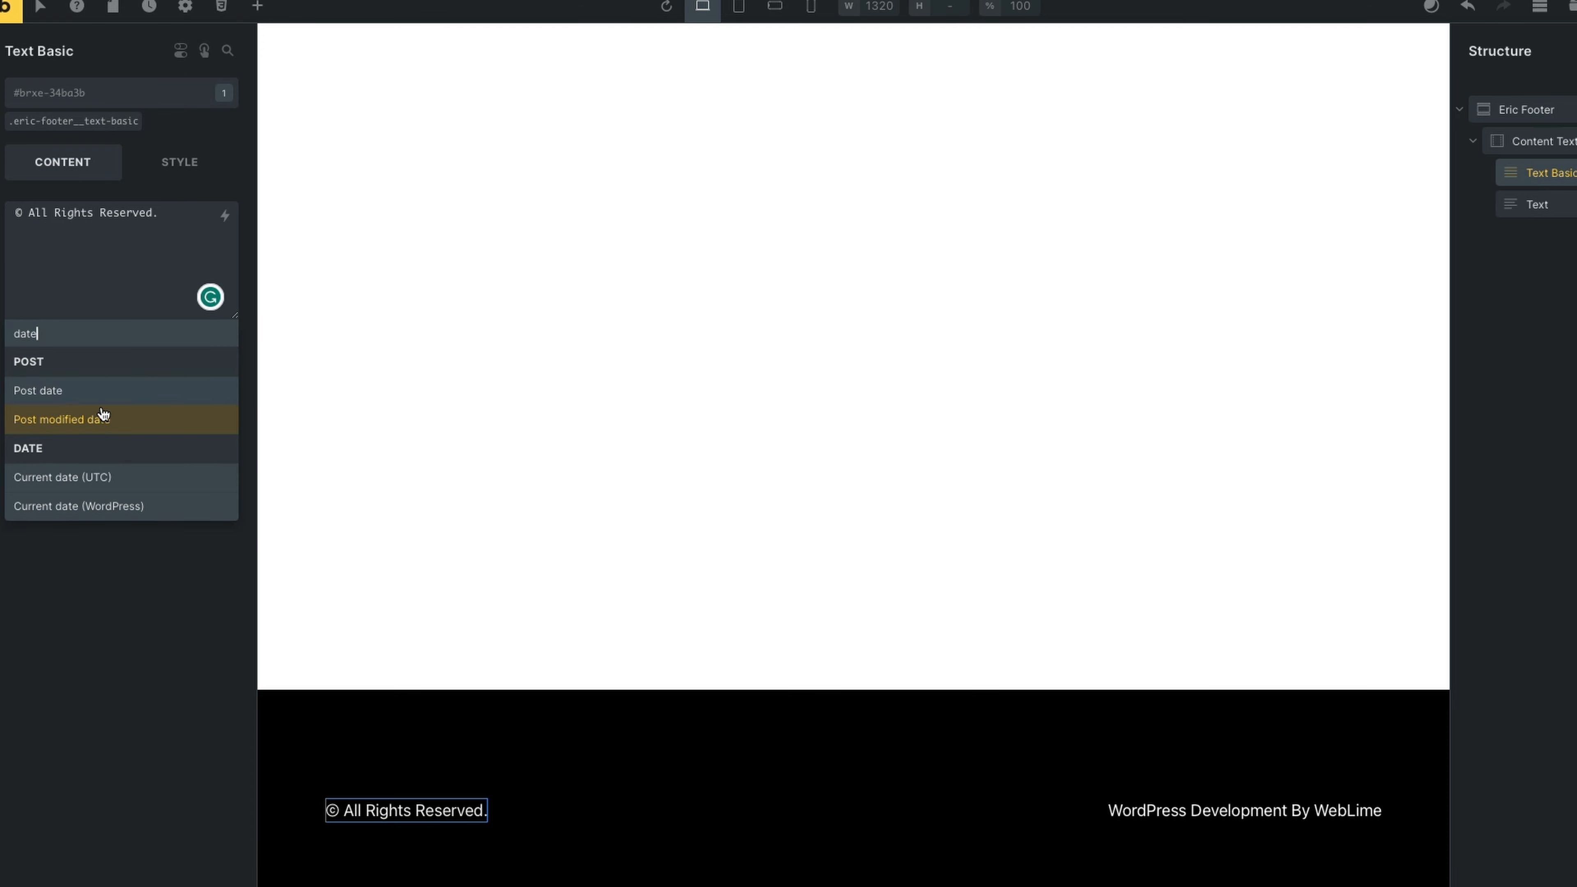
pyautogui.click(87, 478)
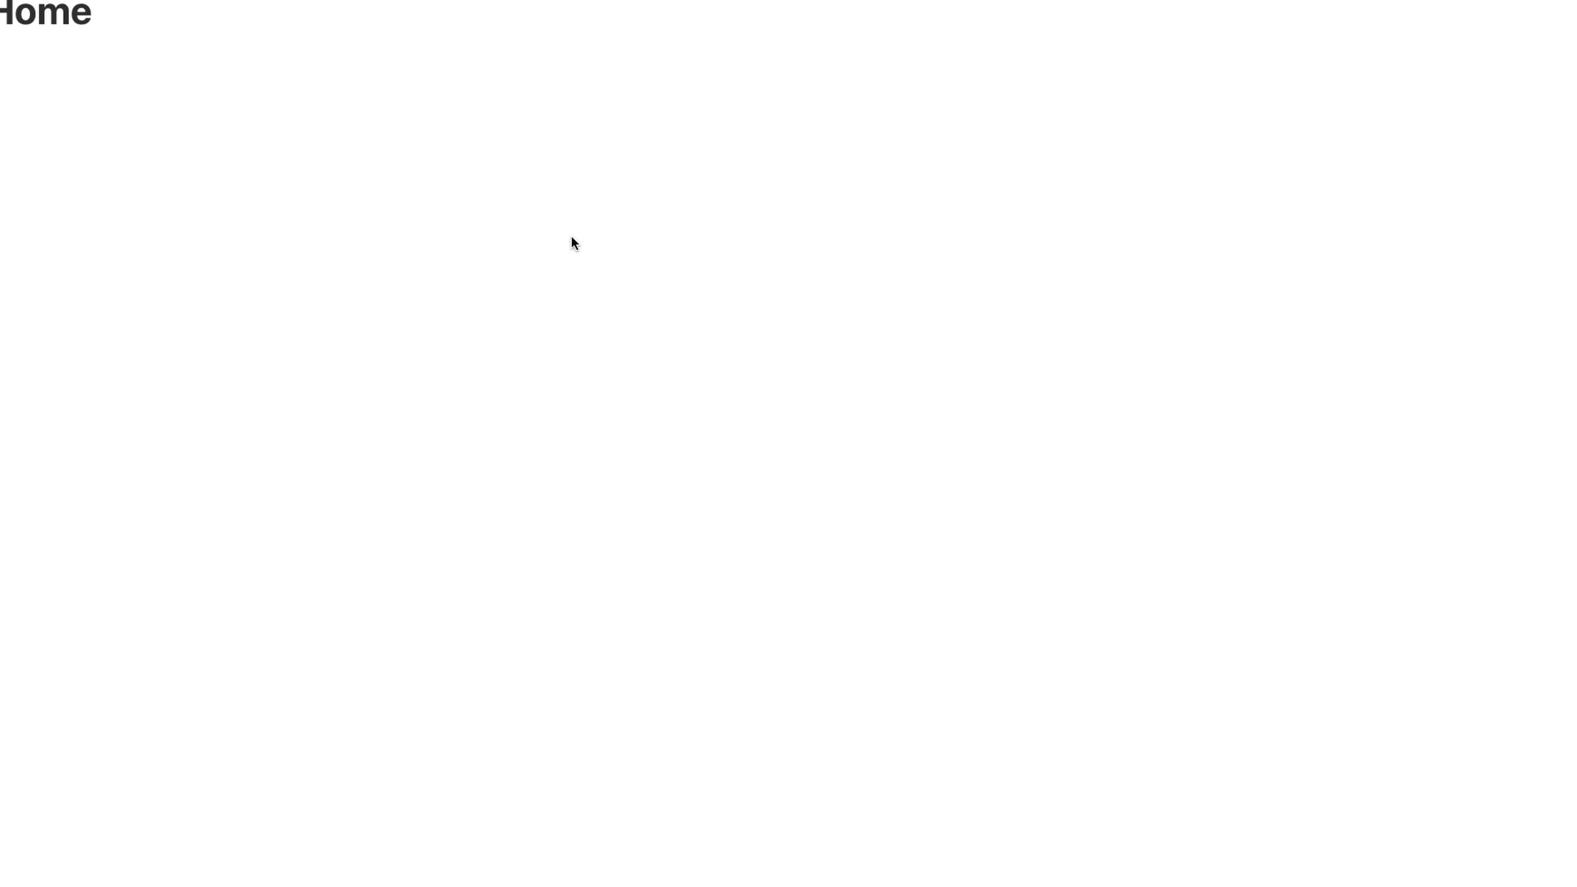
pyautogui.click(484, 1)
pyautogui.hotkey('ctrl', 'Left')
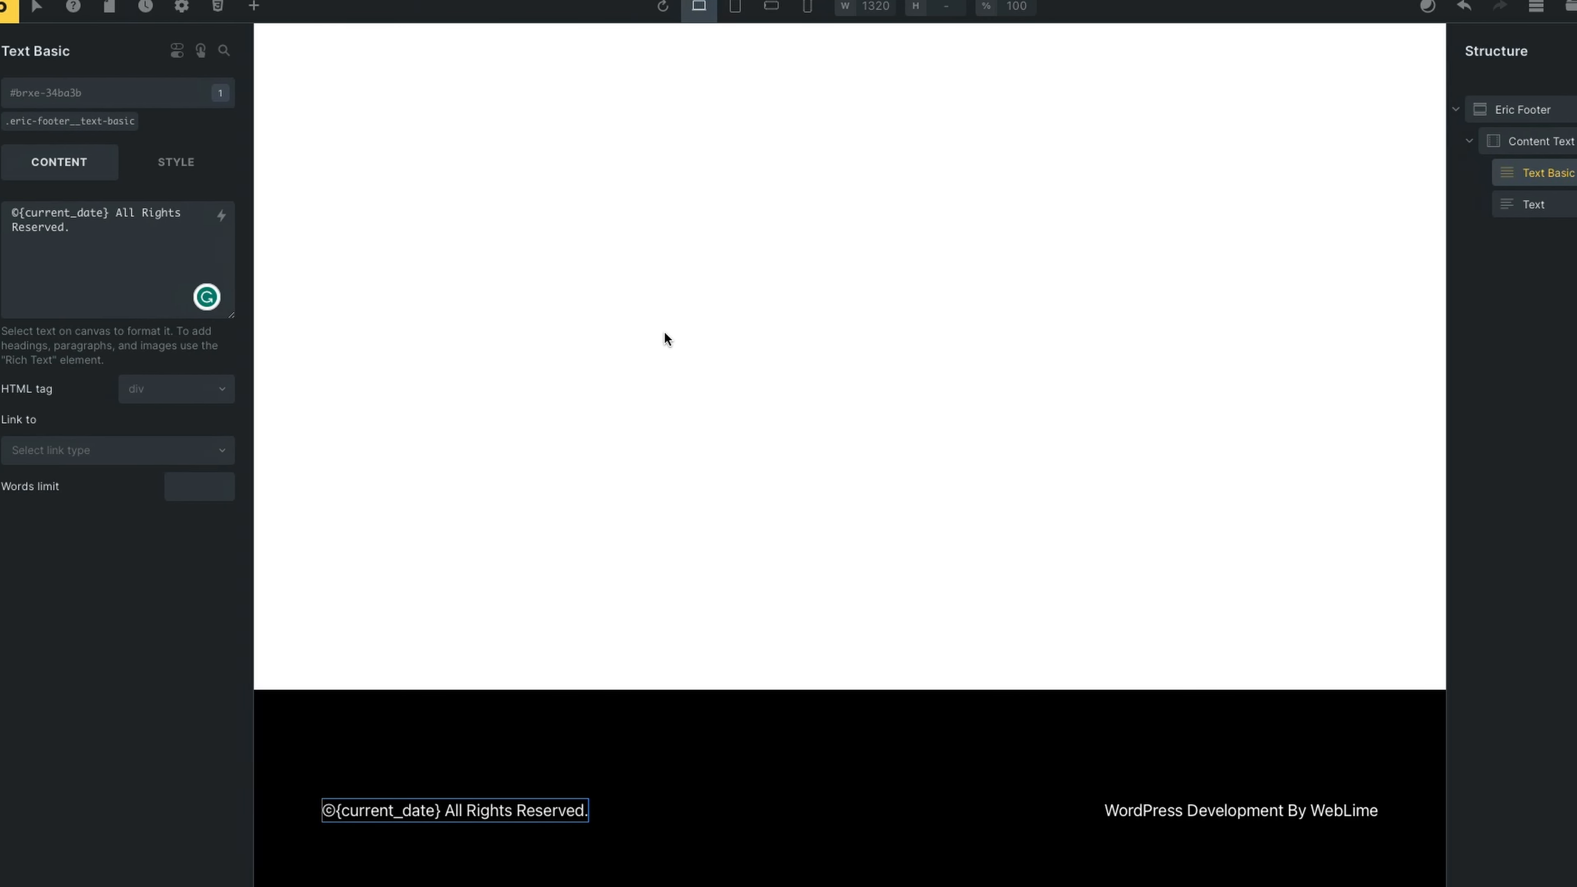